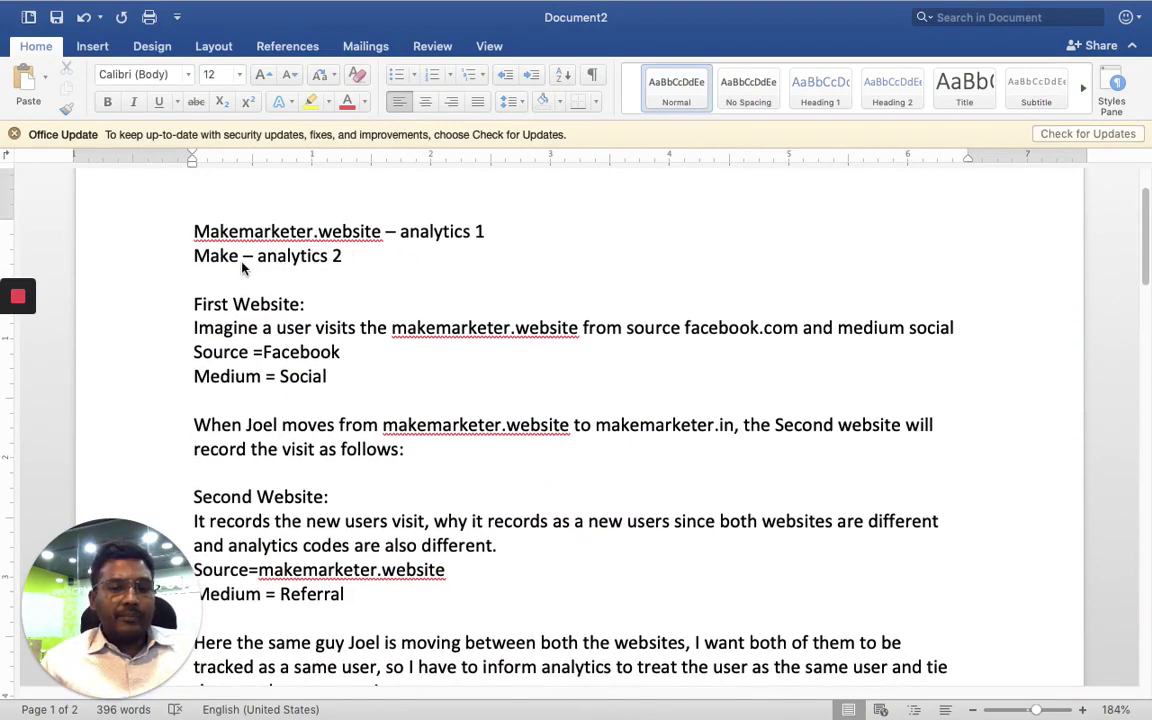
left_click(306, 497)
type("markete")
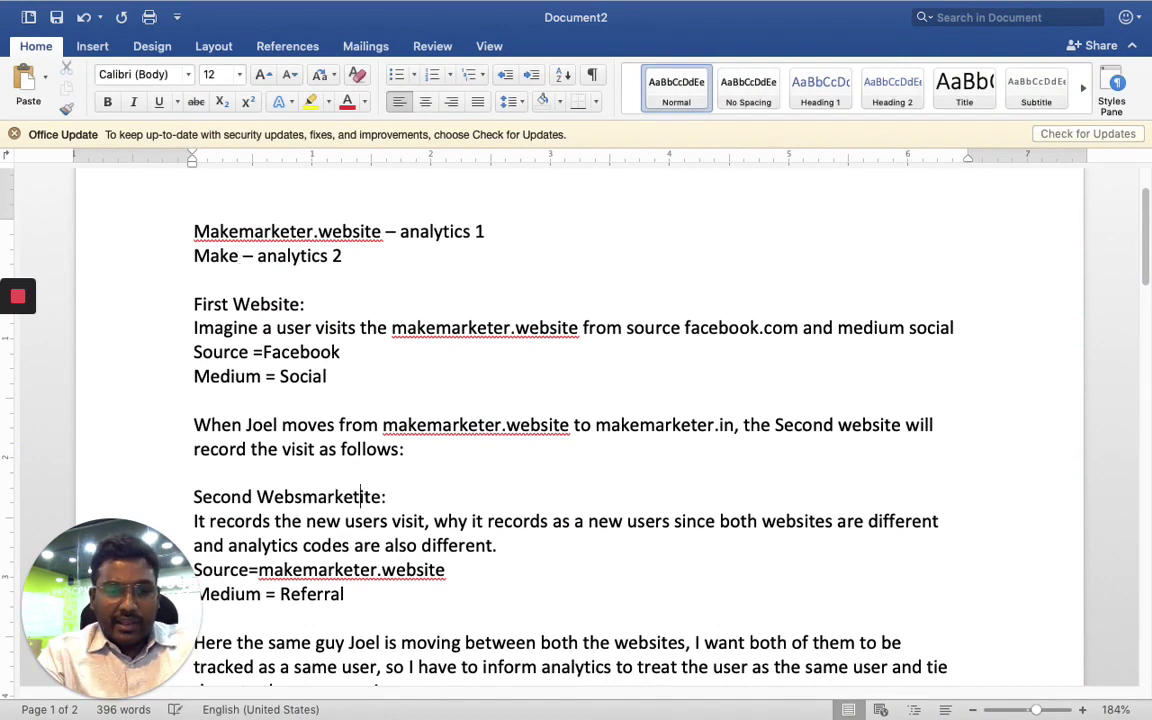
key("BackSpace")
key("BackSpace")
key("BackSpace")
key("BackSpace")
key("BackSpace")
key("BackSpace")
key("BackSpace")
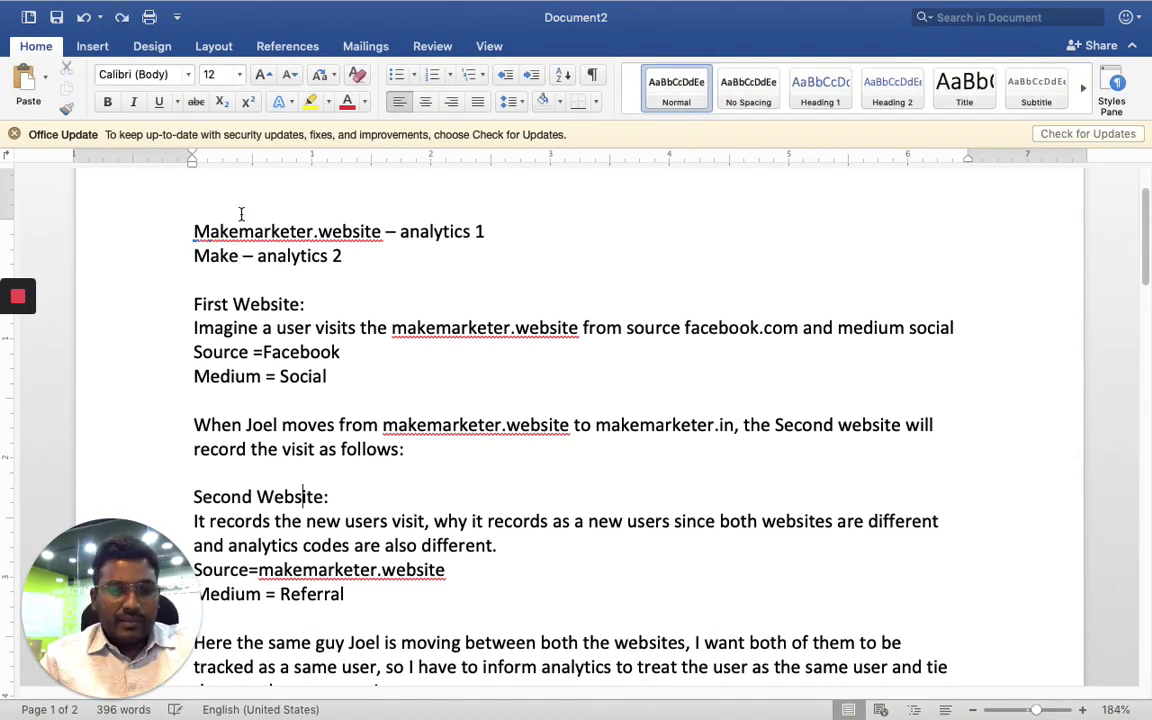
Complete the second website's name in the "analytics 2" line so that it reads Makemarketer.in
left_click(230, 256)
type("marketer")
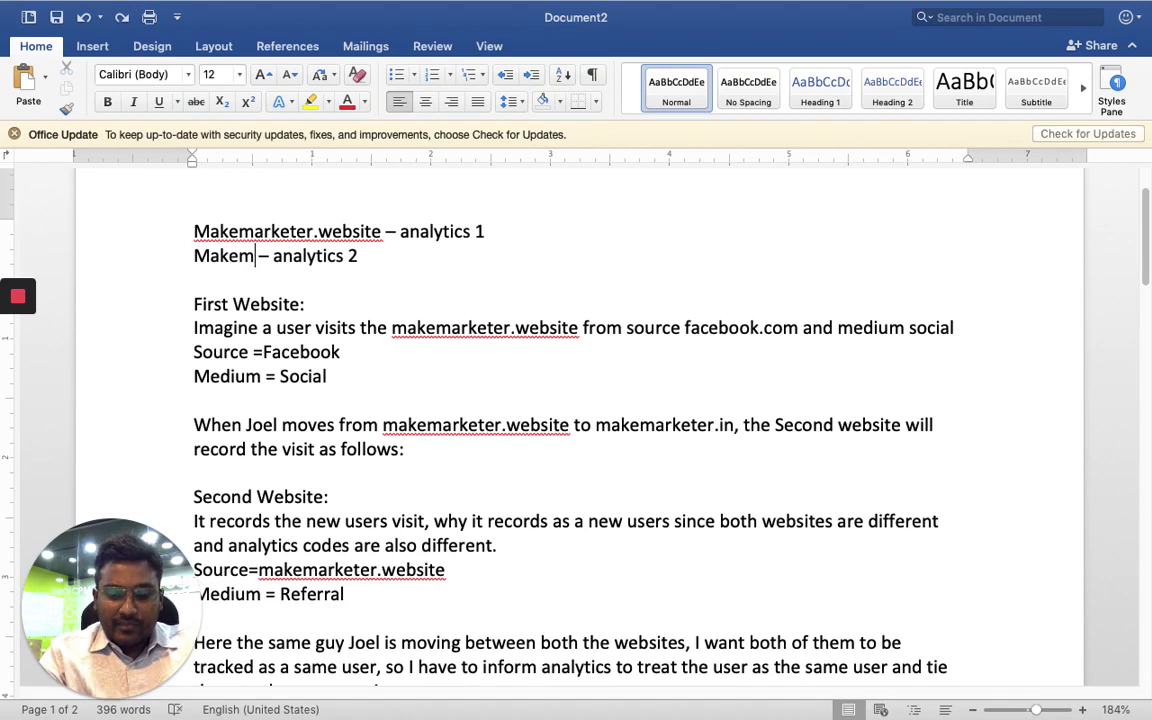
type(".in")
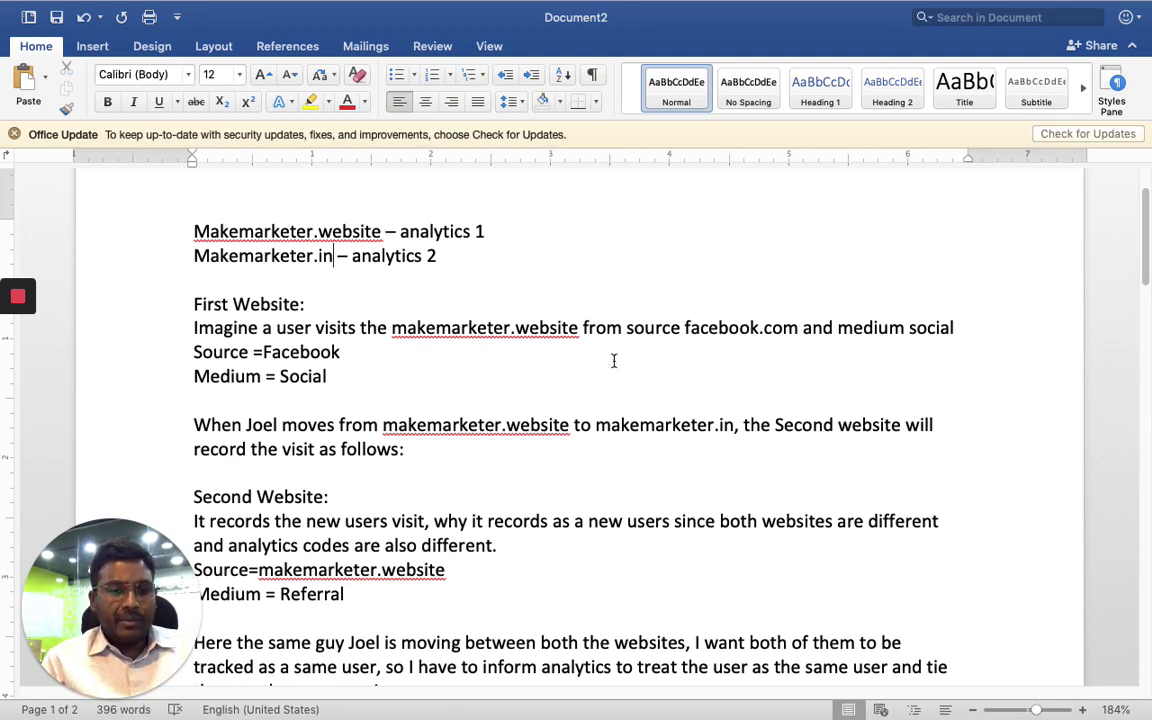
Examine how the first and second websites record the visitor's source and medium, highlighting the site names and the second site's source
scroll(360, 392, "down", 1)
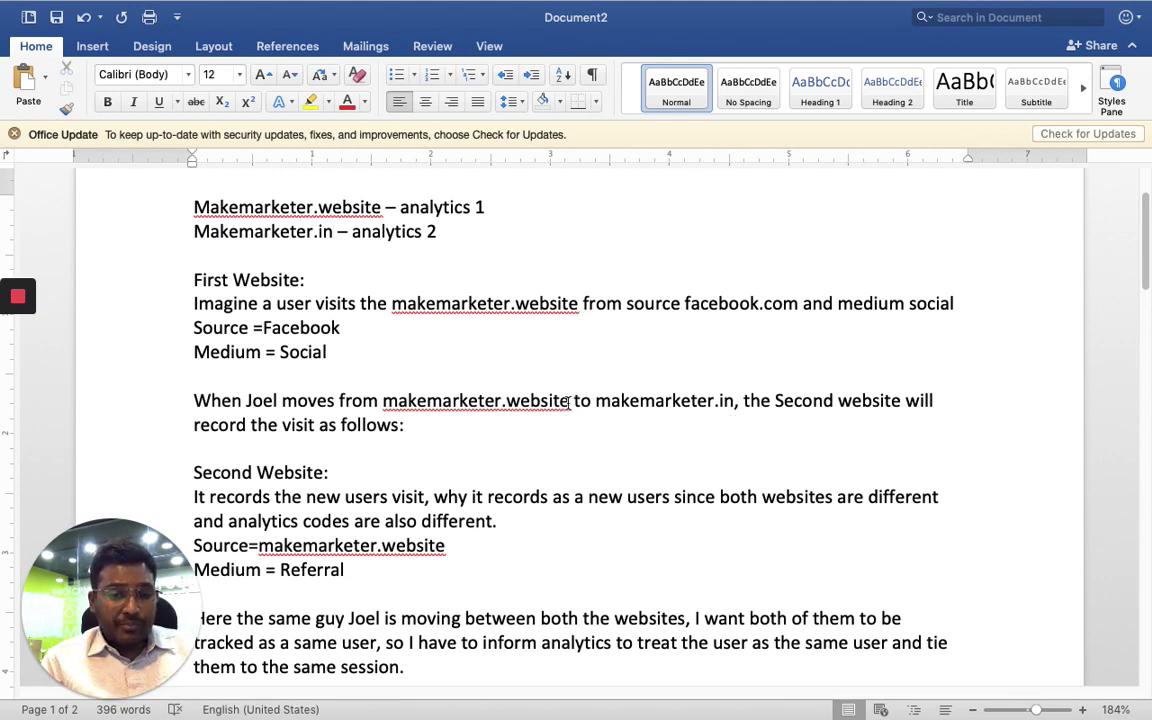
left_click_drag(571, 401, 512, 405)
left_click_drag(736, 401, 648, 410)
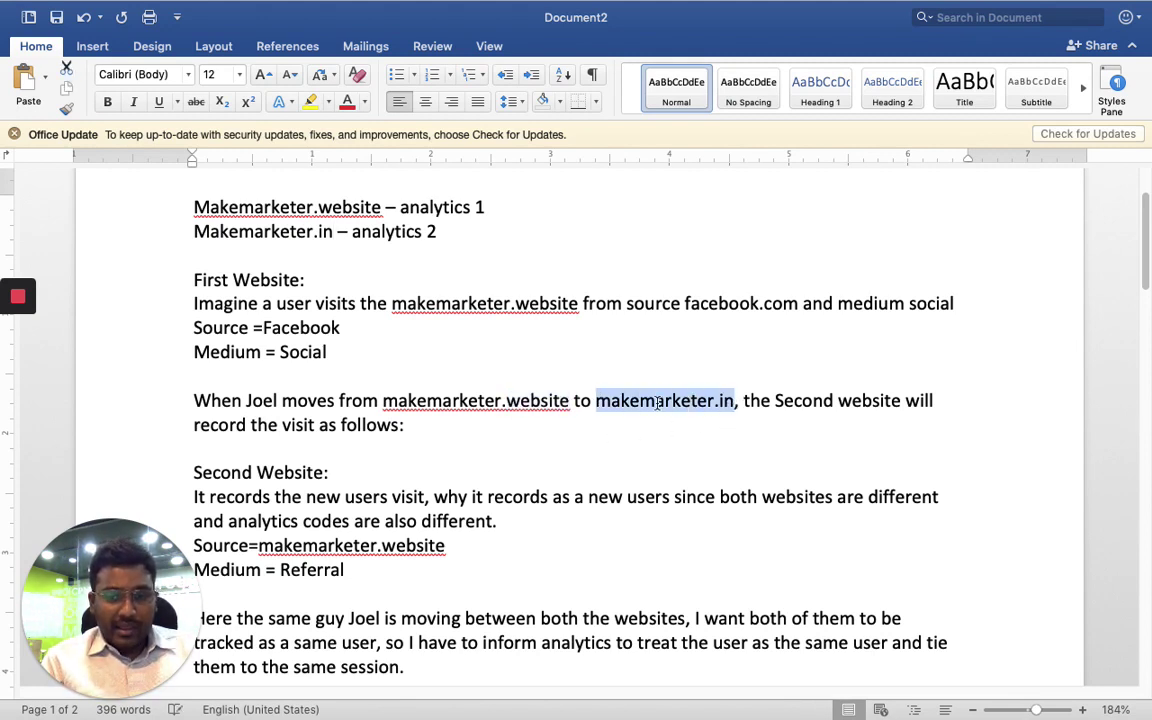
left_click(442, 231)
left_click_drag(437, 231, 363, 243)
scroll(312, 437, "down", 2)
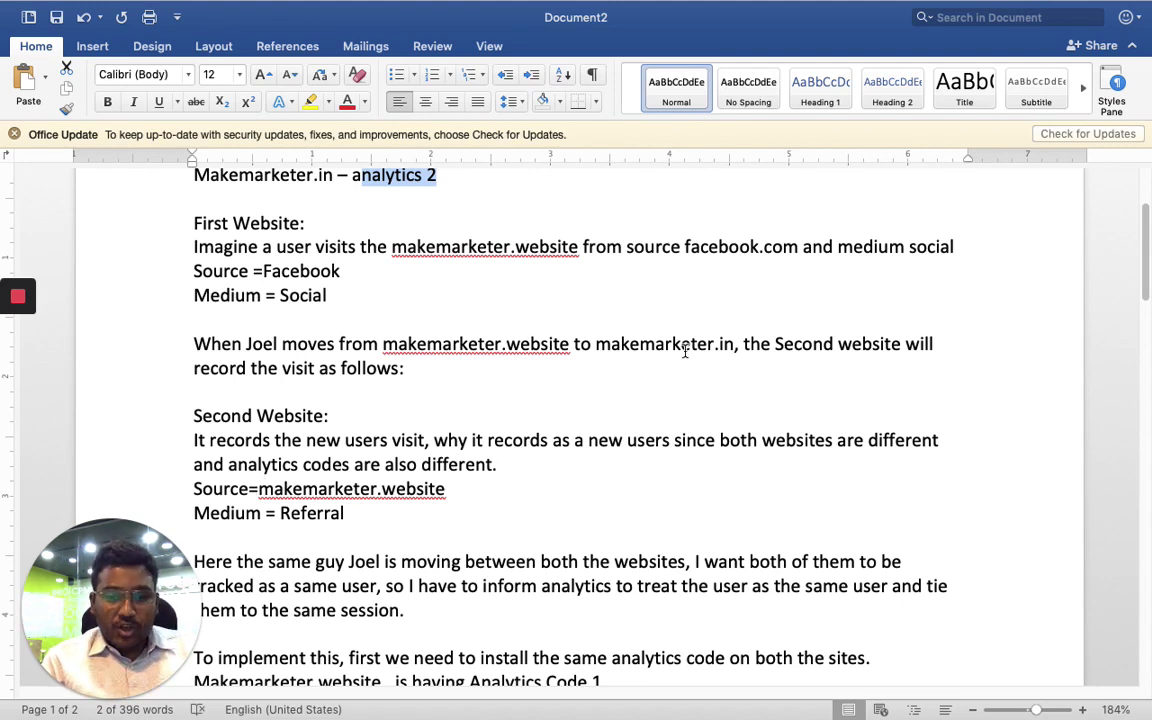
left_click(335, 269)
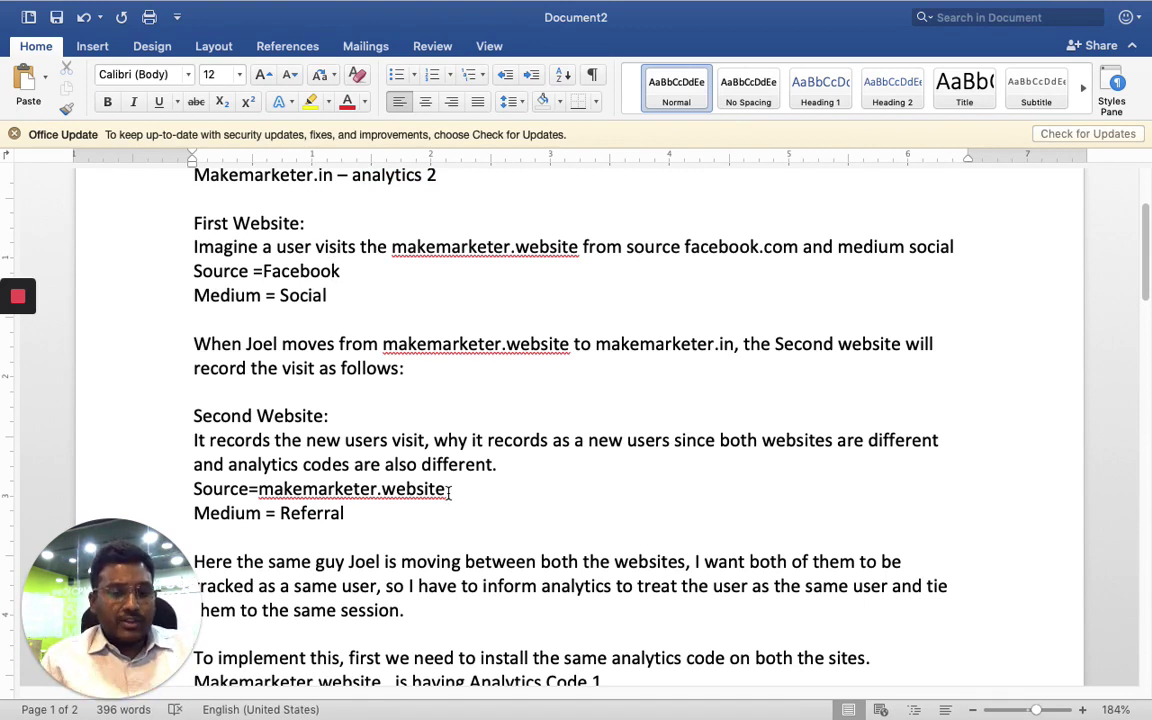
double_click(363, 494)
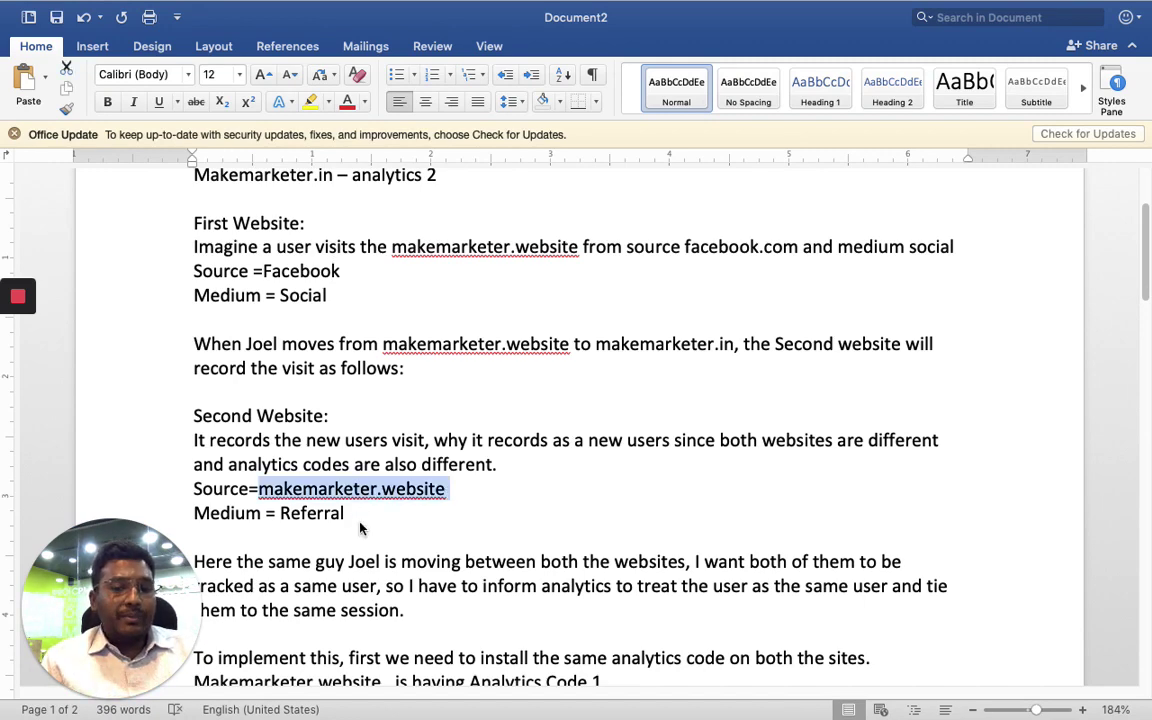
Review the paragraphs on installing the same analytics code on both sites, highlighting makemarketer.in and the shared Analytics 1 property
scroll(360, 528, "down", 5)
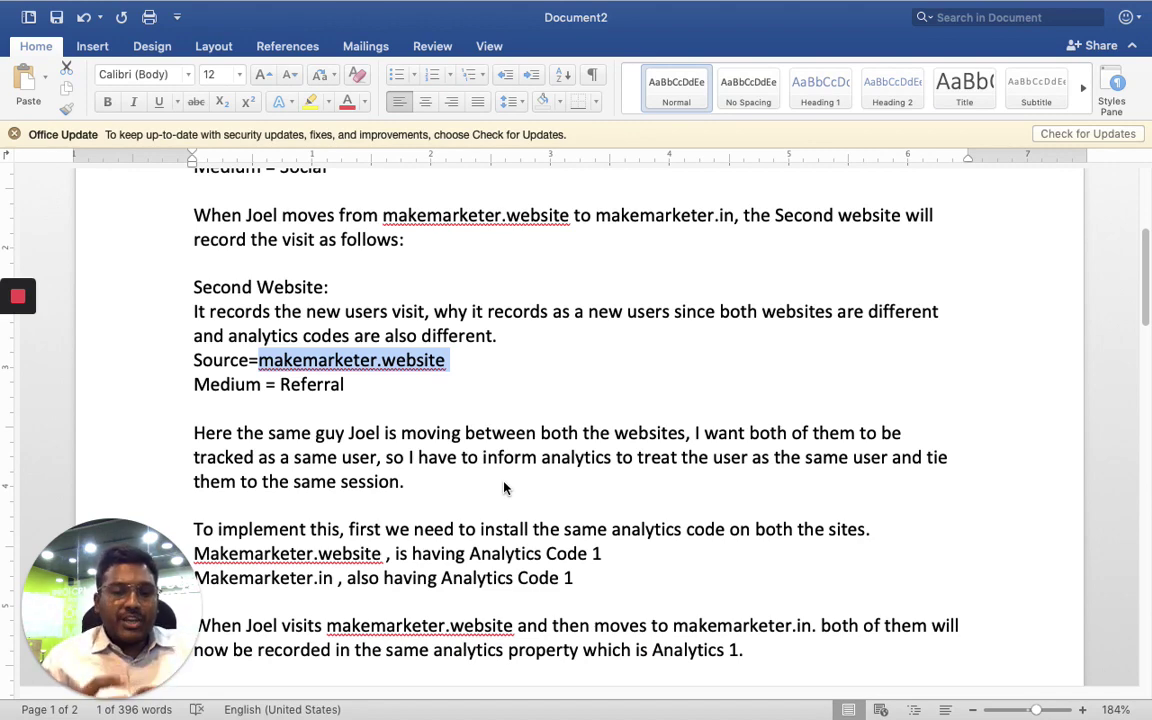
scroll(510, 487, "down", 3)
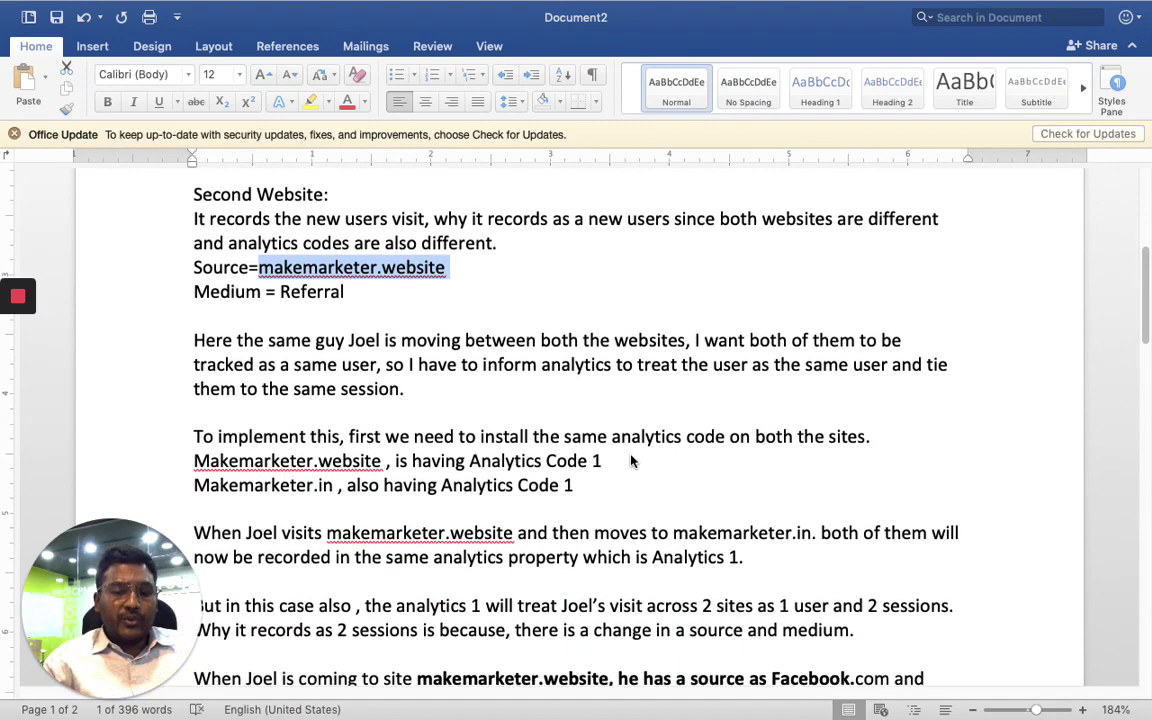
scroll(631, 461, "down", 1)
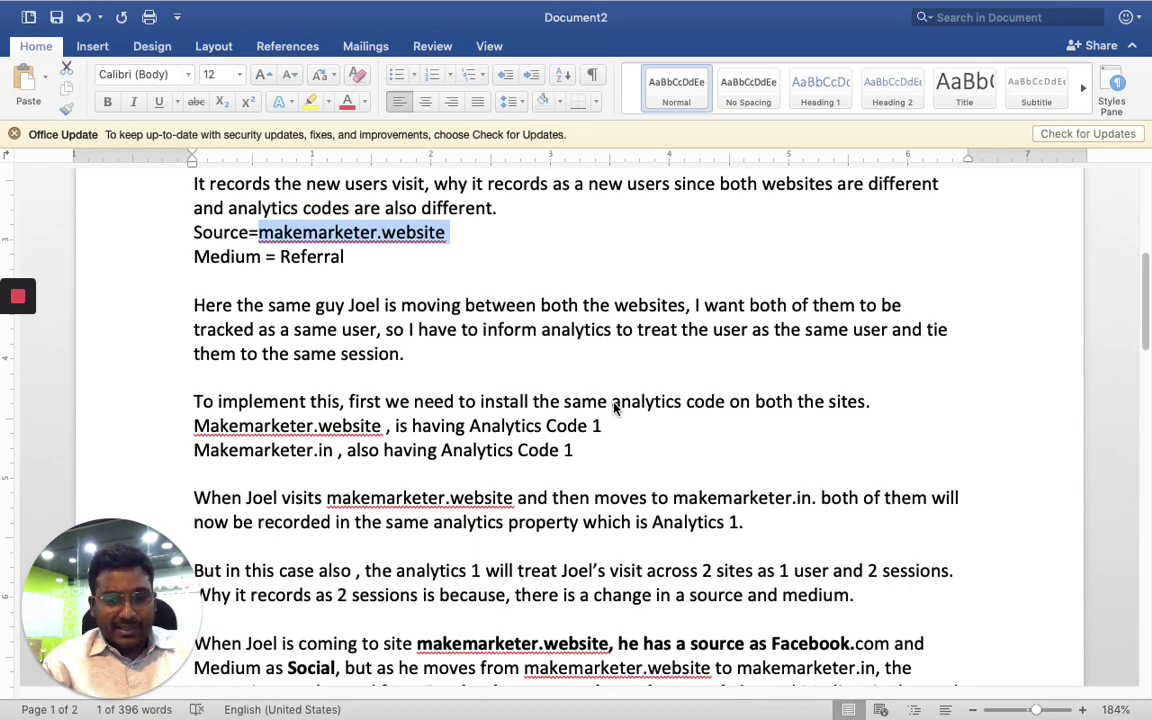
left_click_drag(612, 401, 752, 402)
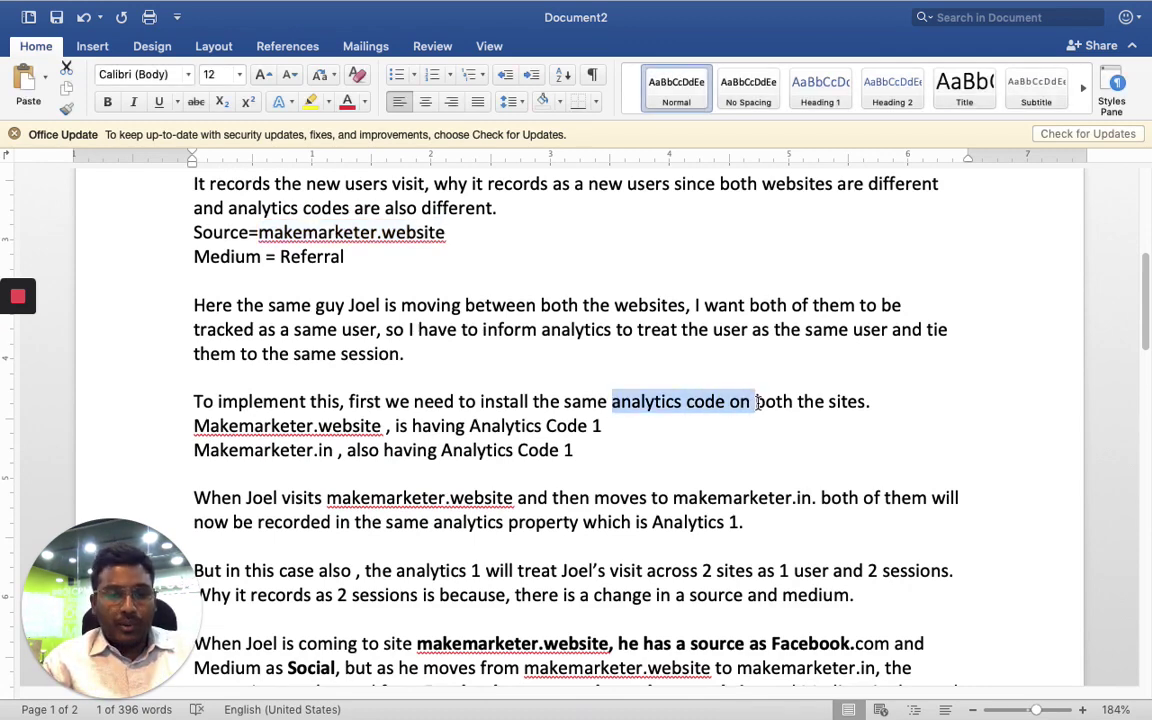
left_click(707, 451)
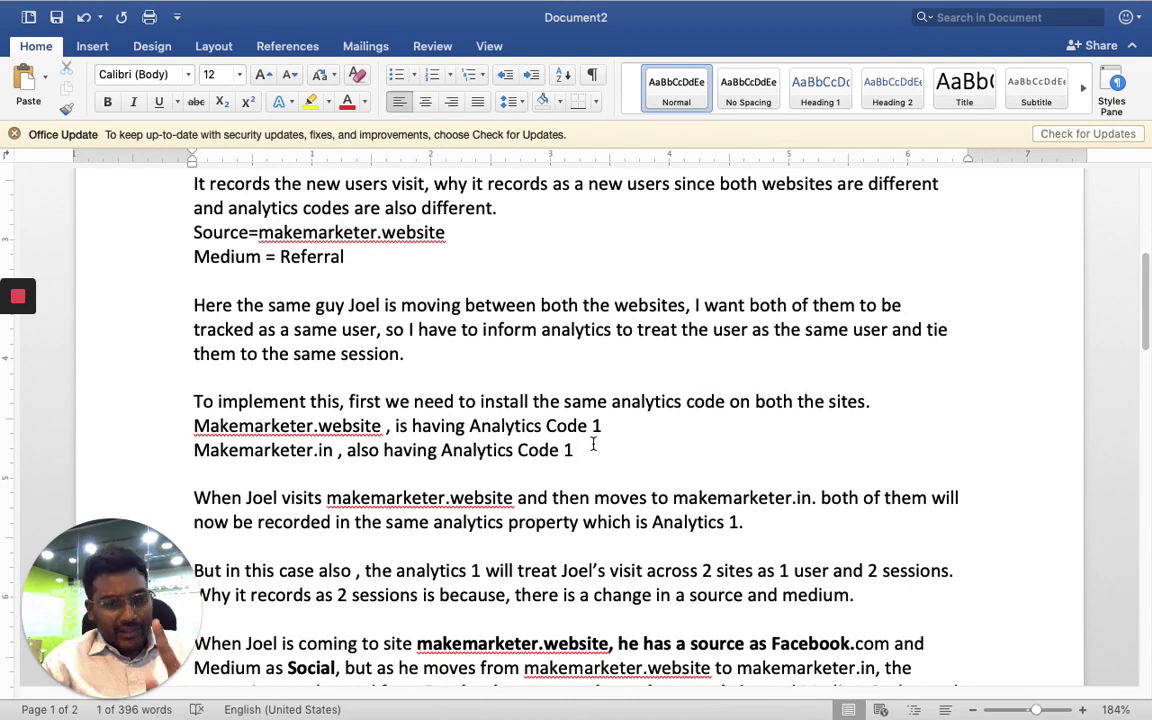
left_click_drag(311, 450, 256, 452)
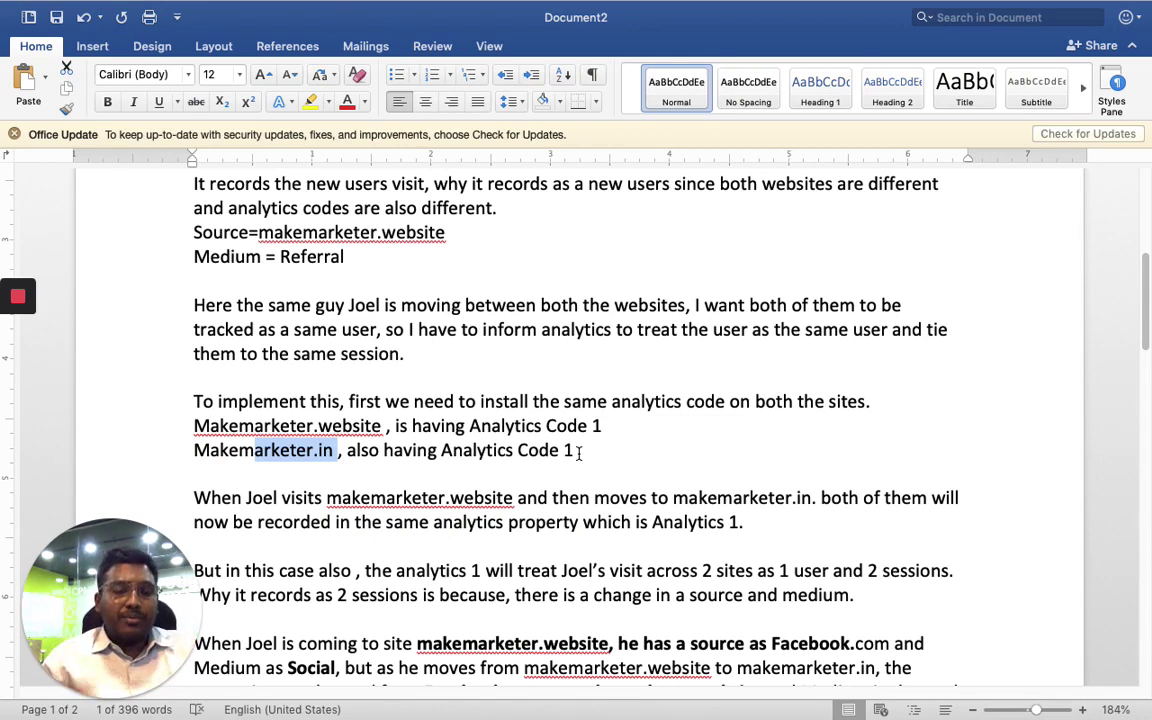
scroll(578, 452, "down", 3)
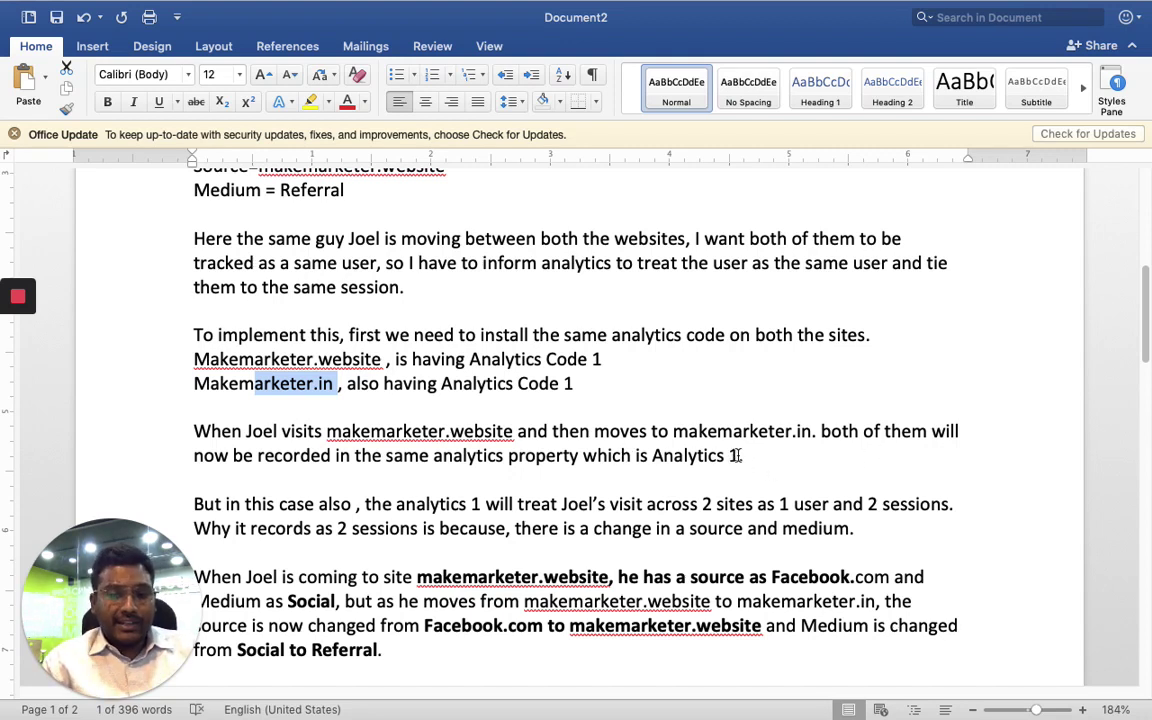
left_click_drag(737, 455, 652, 455)
scroll(800, 468, "down", 2)
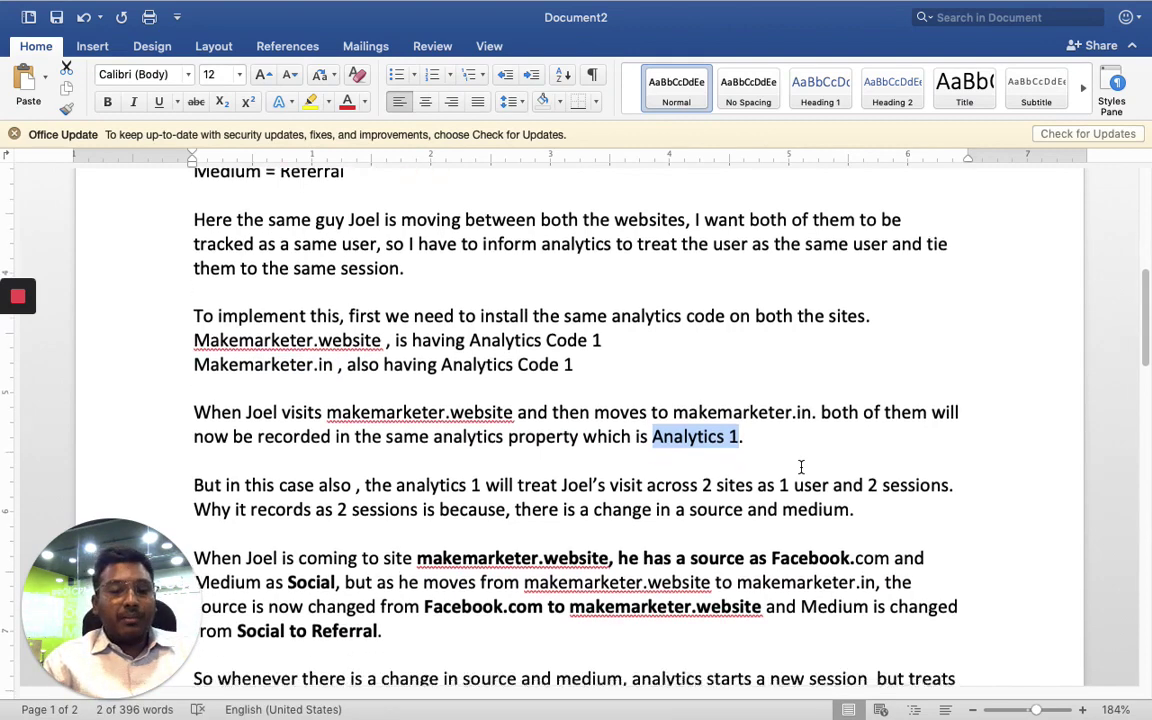
Read the rest of the notes, covering Cross Domain Tracking, its three implementation steps and how to check it through the URL
left_click(556, 466)
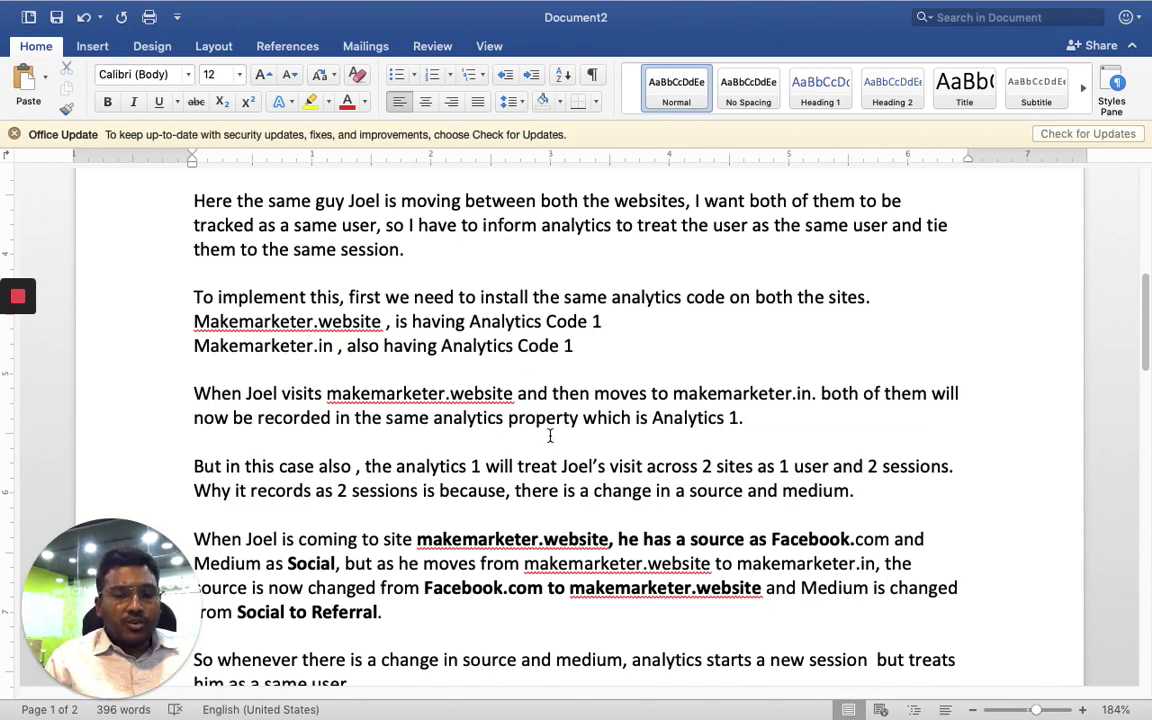
scroll(550, 435, "down", 5)
scroll(550, 435, "down", 1)
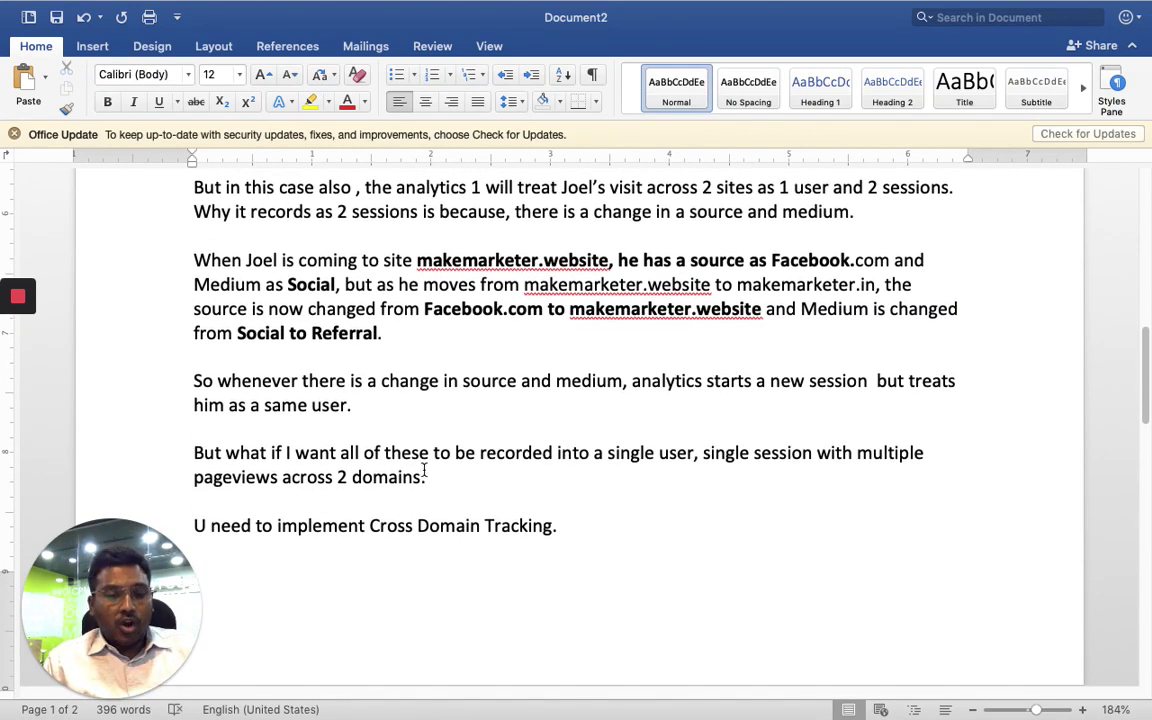
left_click_drag(558, 525, 370, 525)
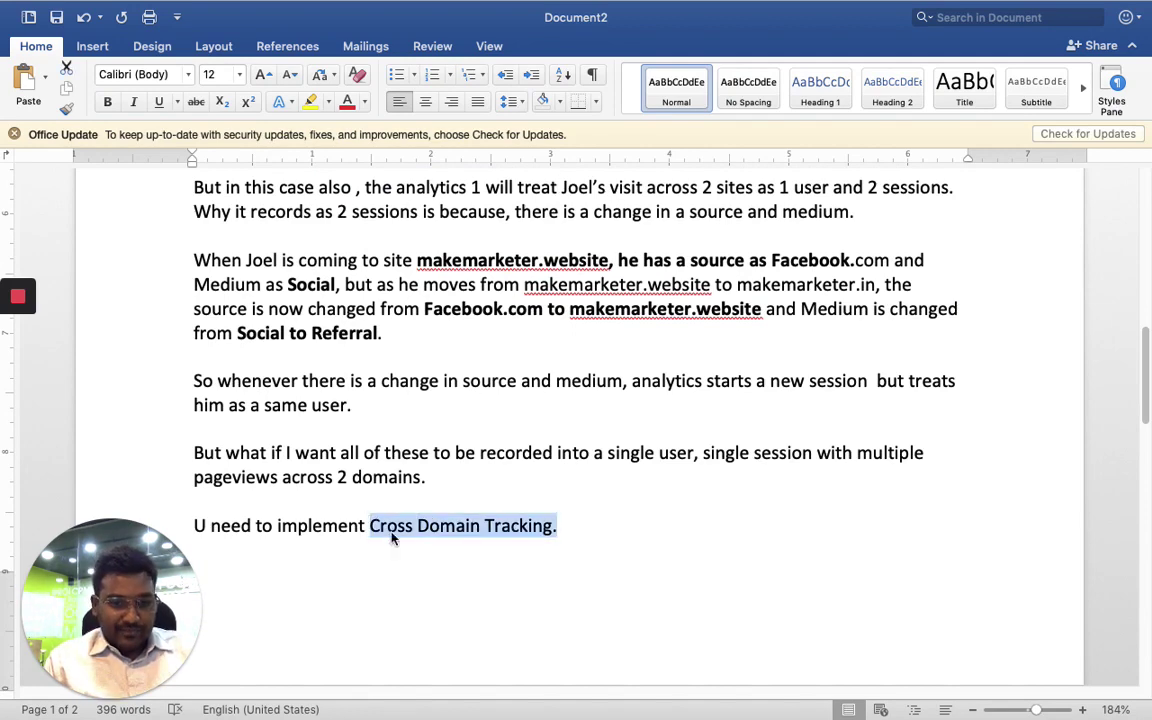
scroll(480, 562, "down", 5)
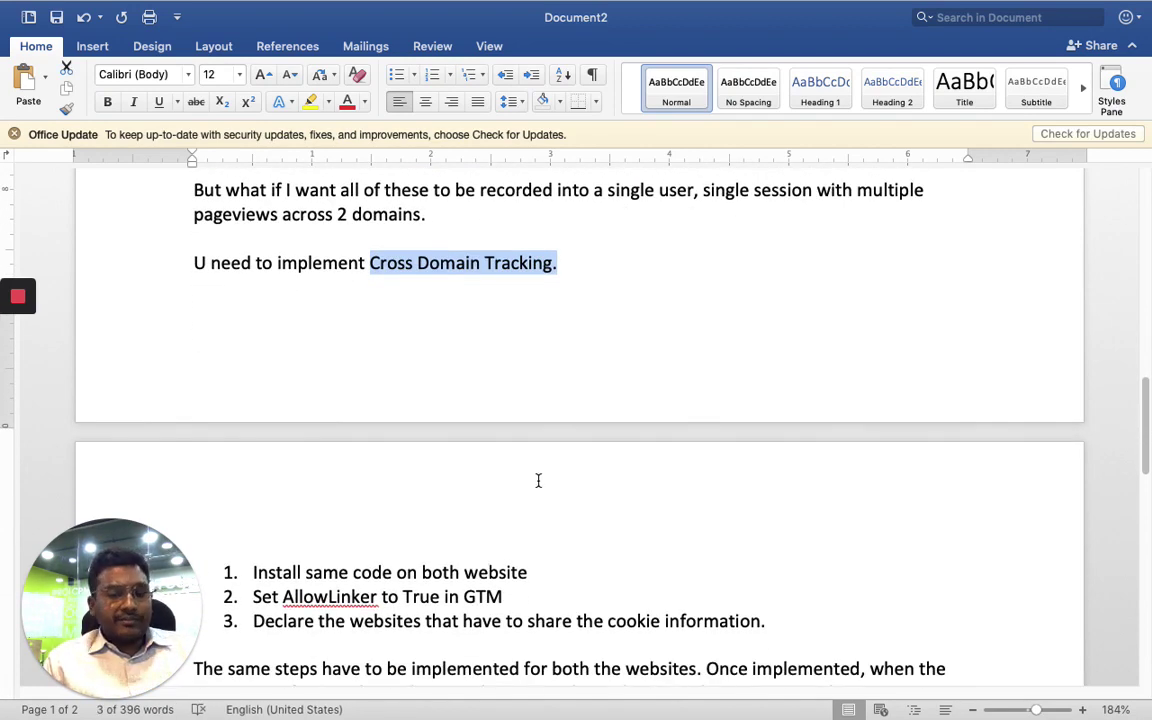
scroll(537, 481, "down", 2)
left_click_drag(528, 488, 422, 488)
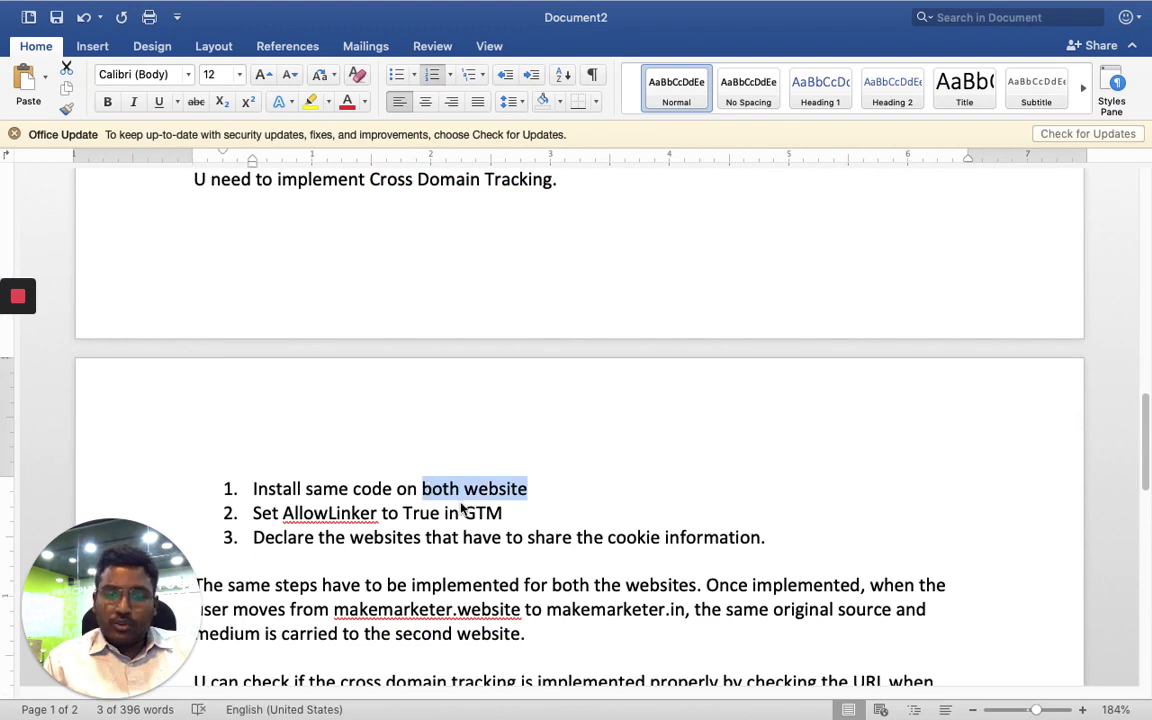
left_click(524, 517)
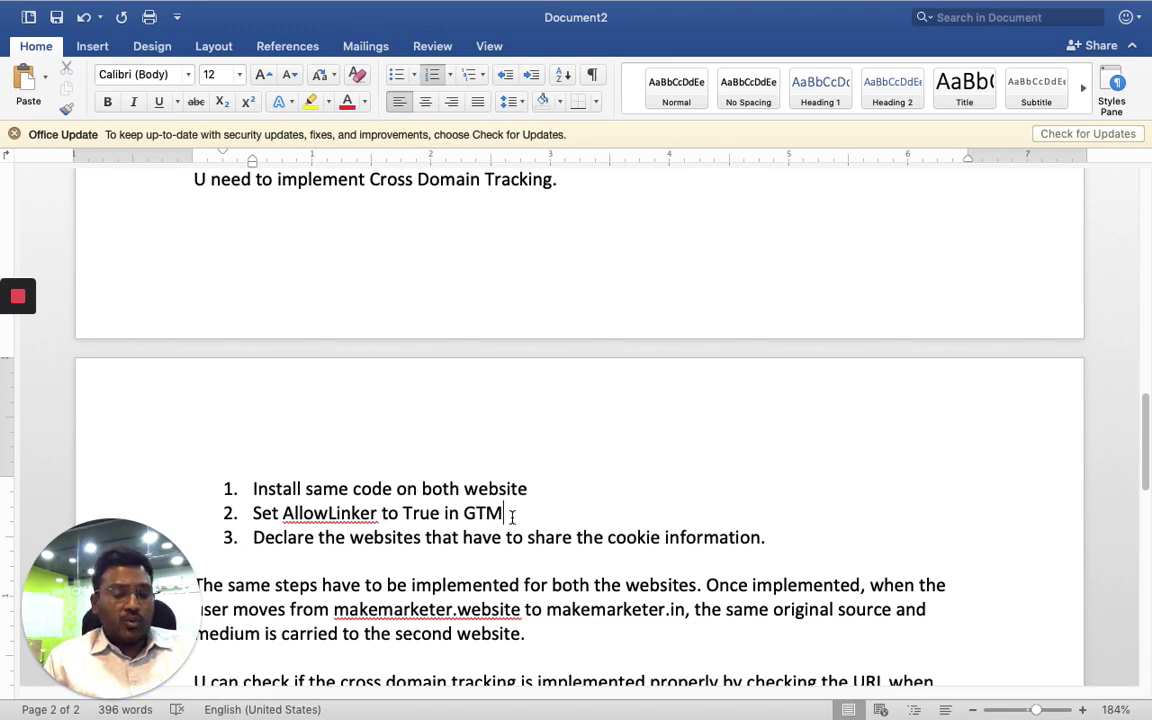
scroll(512, 515, "down", 2)
scroll(455, 517, "down", 1)
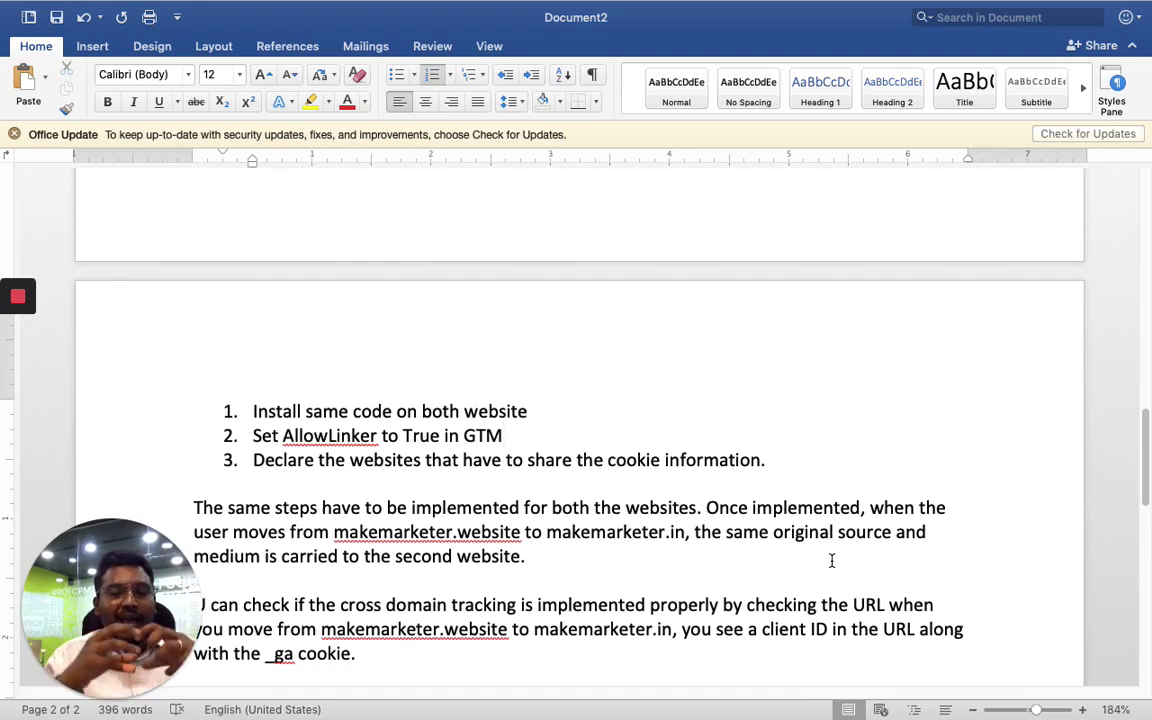
scroll(846, 558, "down", 5)
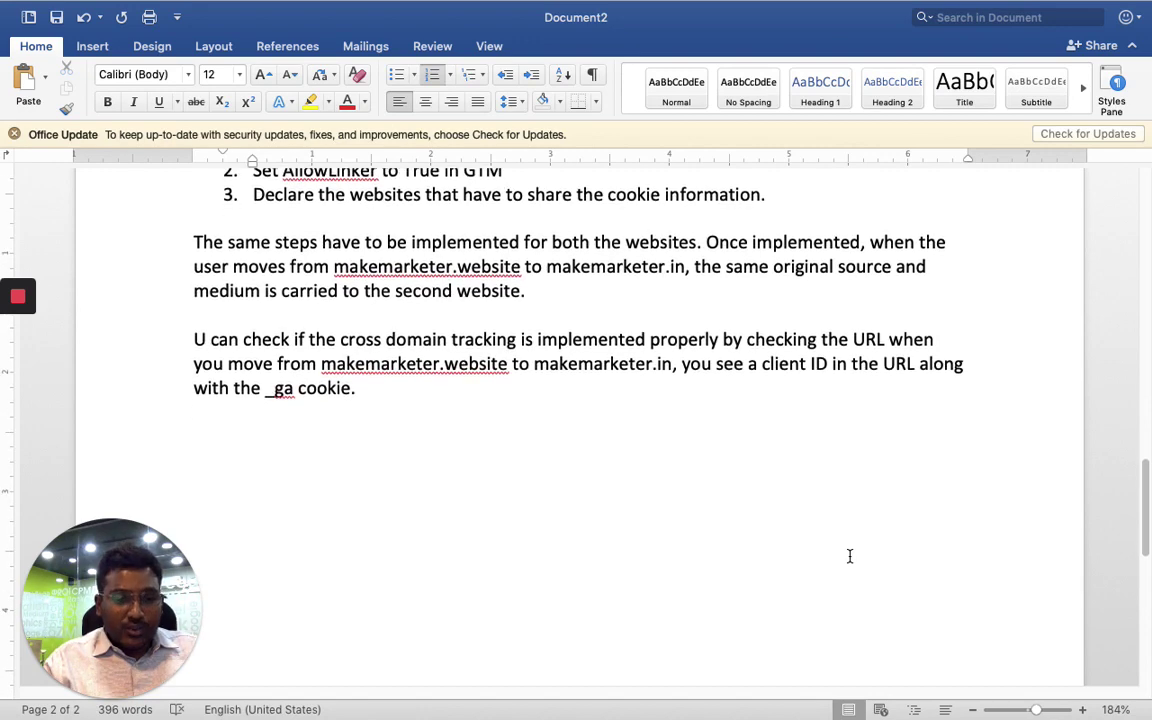
Switch to Google Chrome and view the Tracking ID on the Tracking Code page of the "make marketer website duplicate" property
key("ctrl+Up")
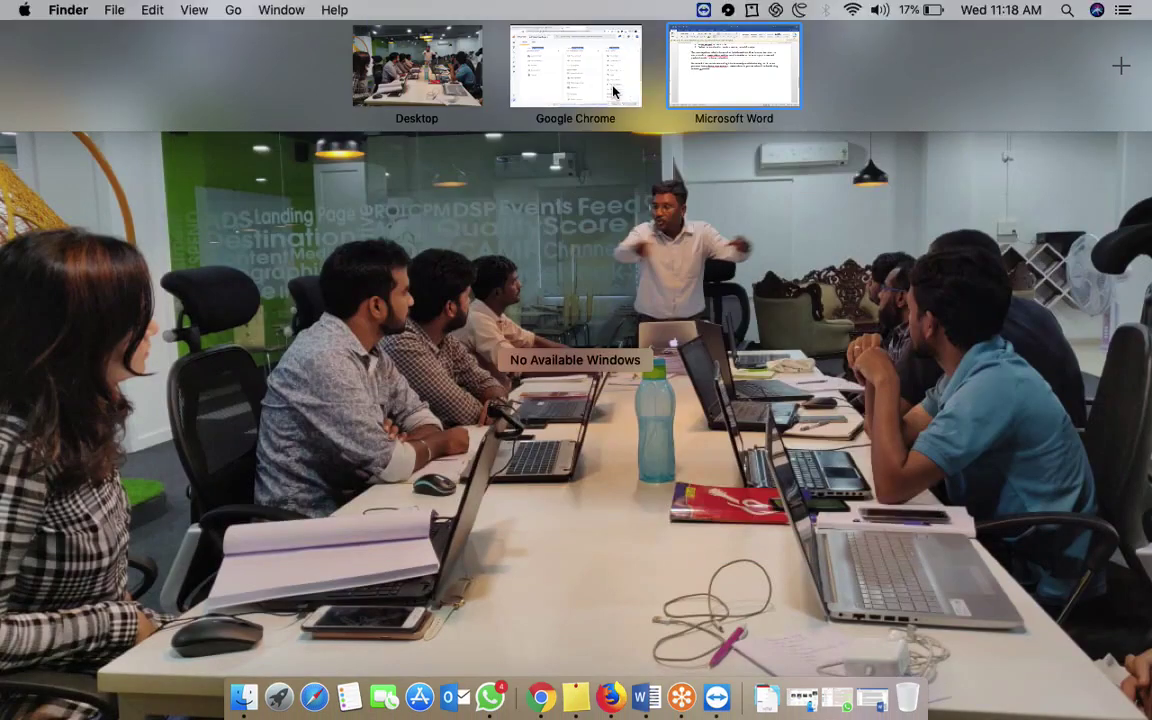
left_click(614, 92)
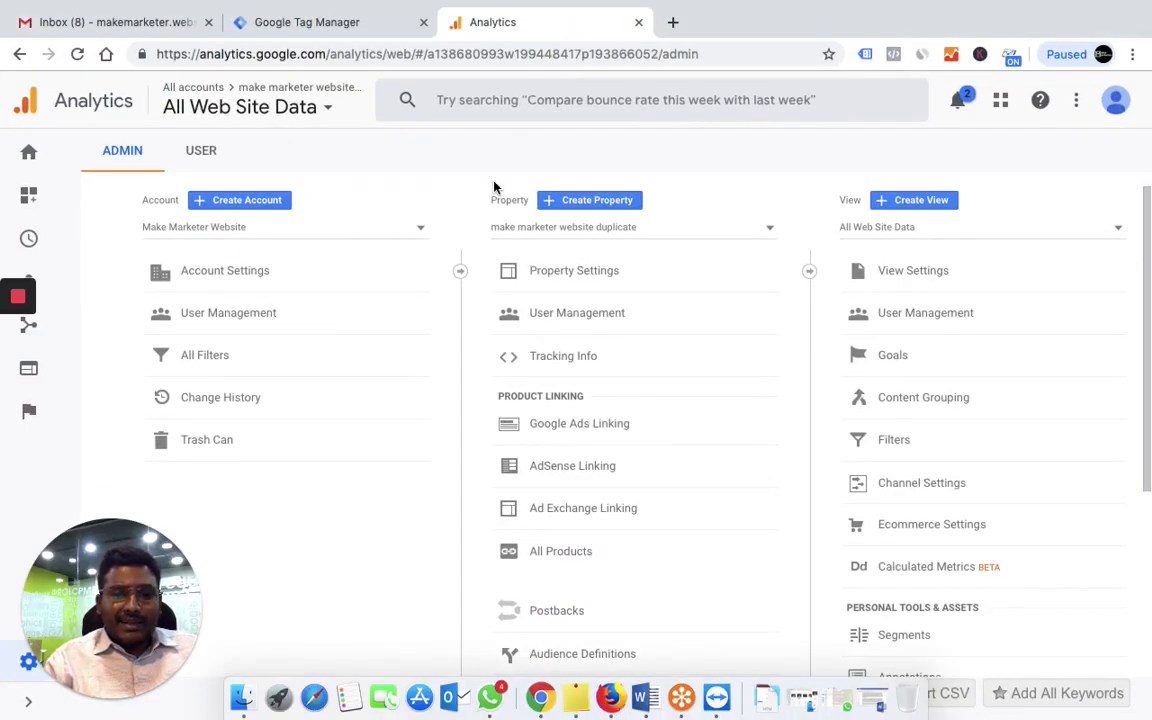
left_click(604, 362)
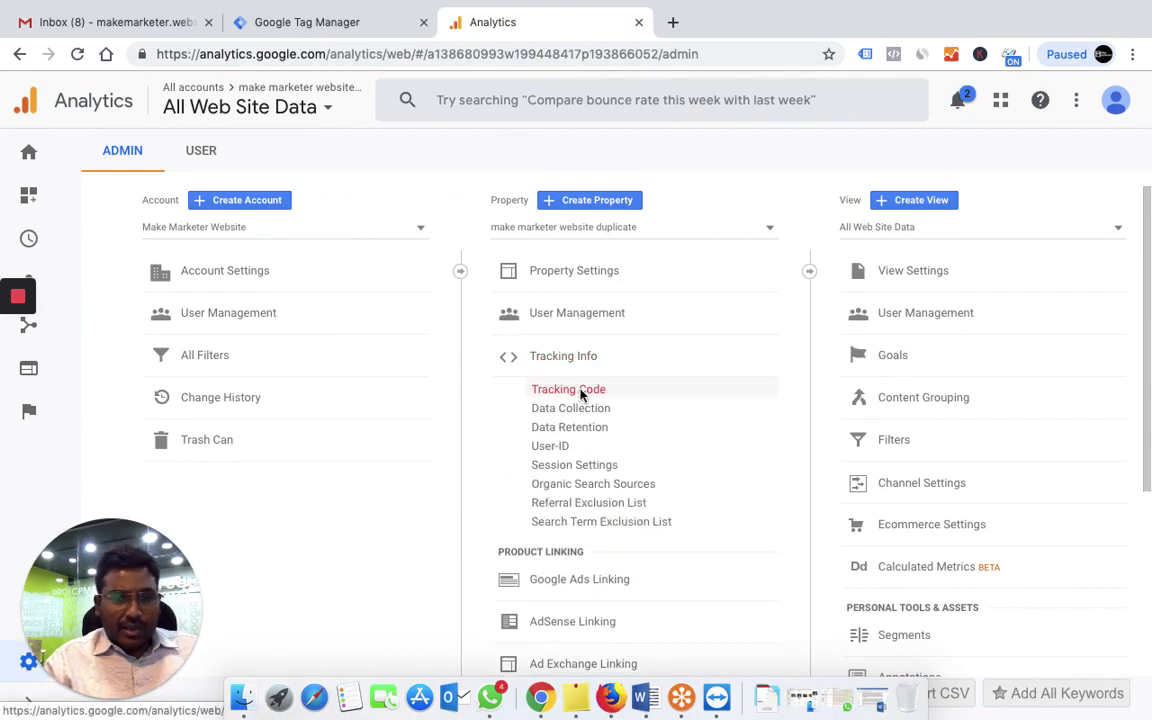
left_click(581, 392)
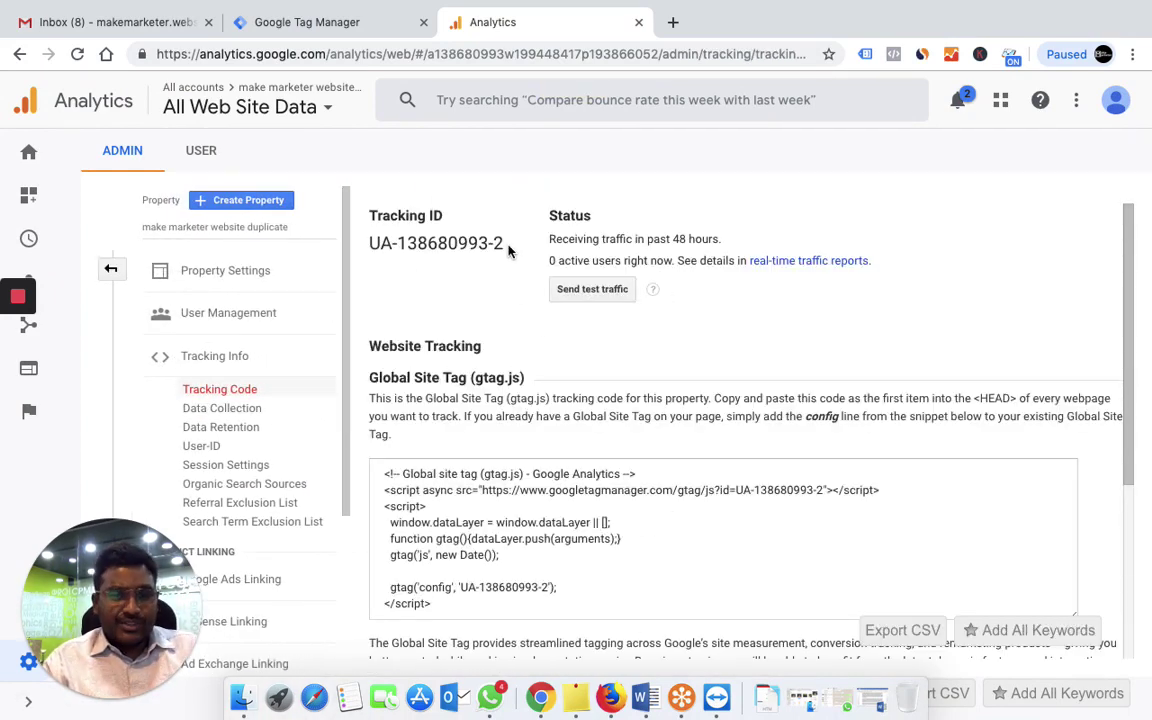
left_click_drag(505, 244, 389, 240)
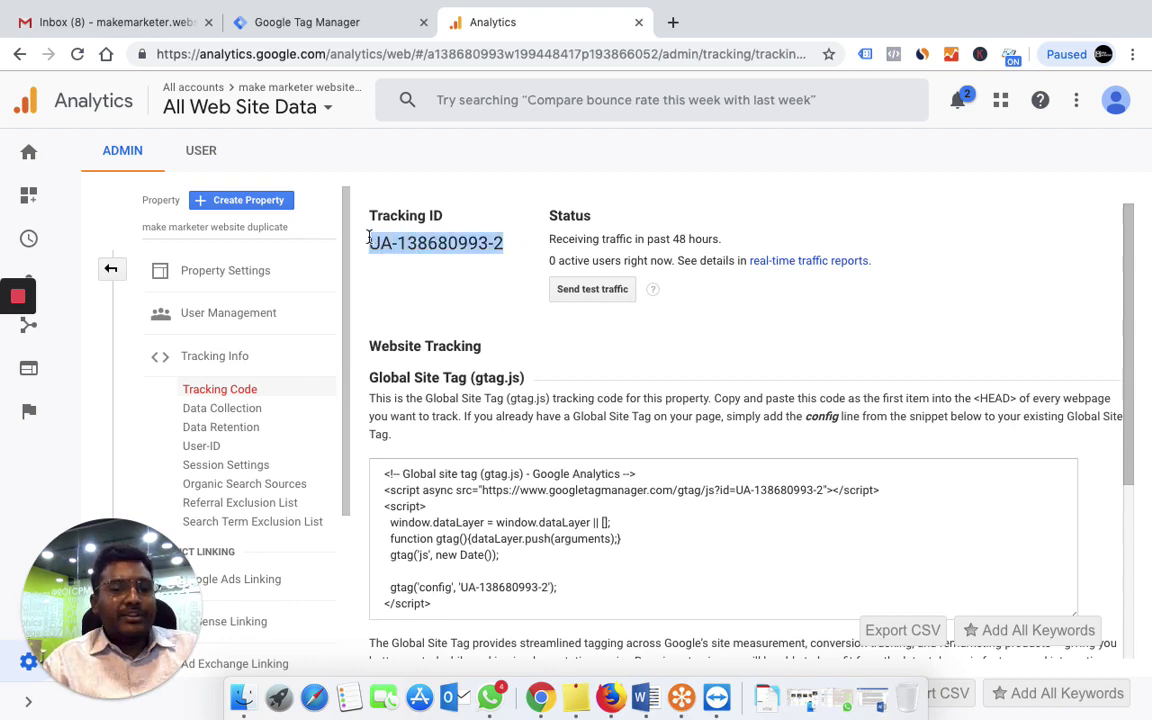
left_click(578, 246)
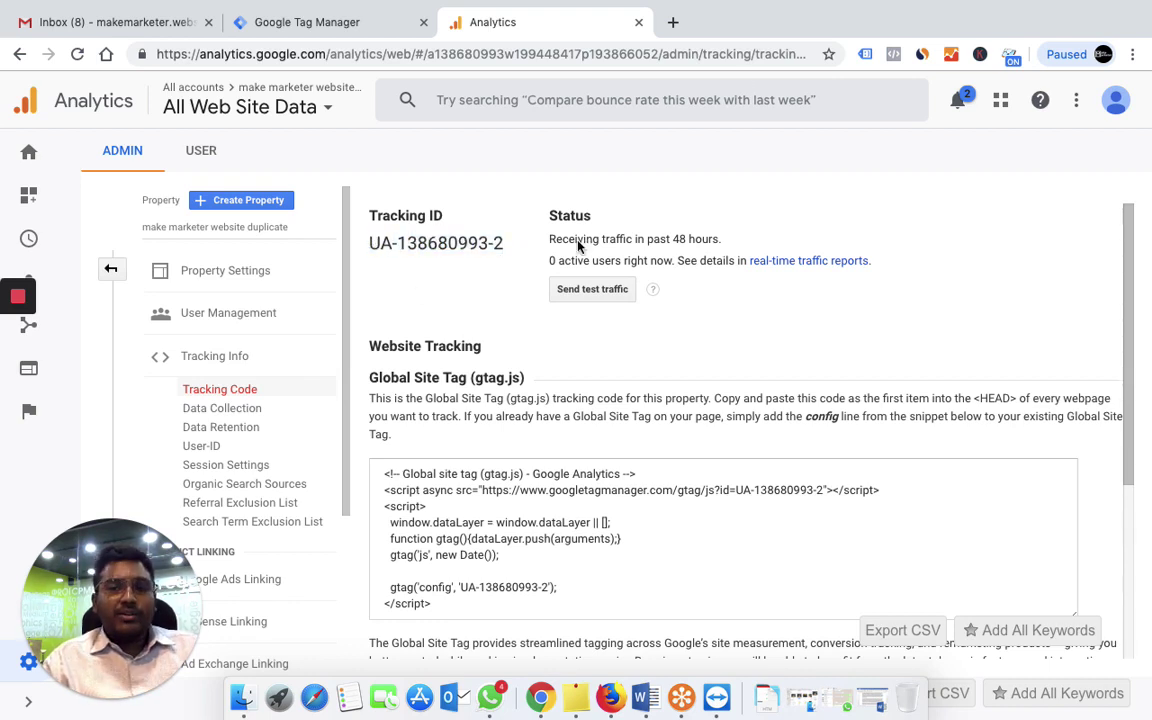
Open makemarketer.website in a new browser tab
left_click(675, 22)
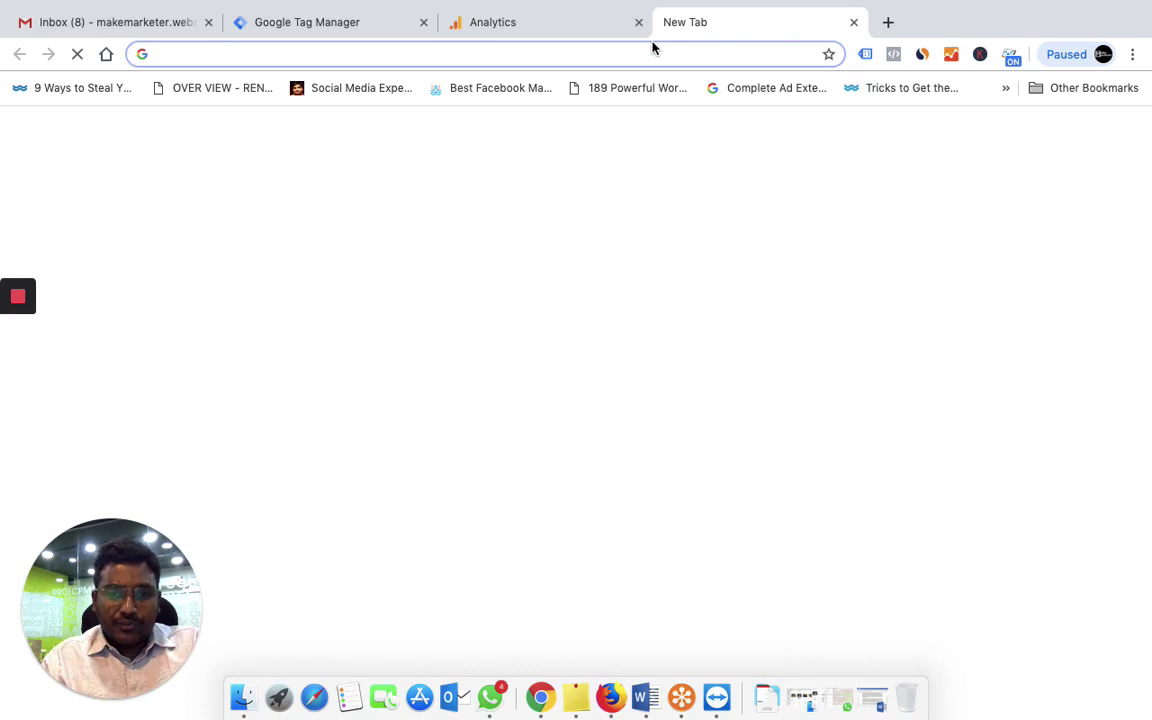
type("make")
key("Right")
key("Return")
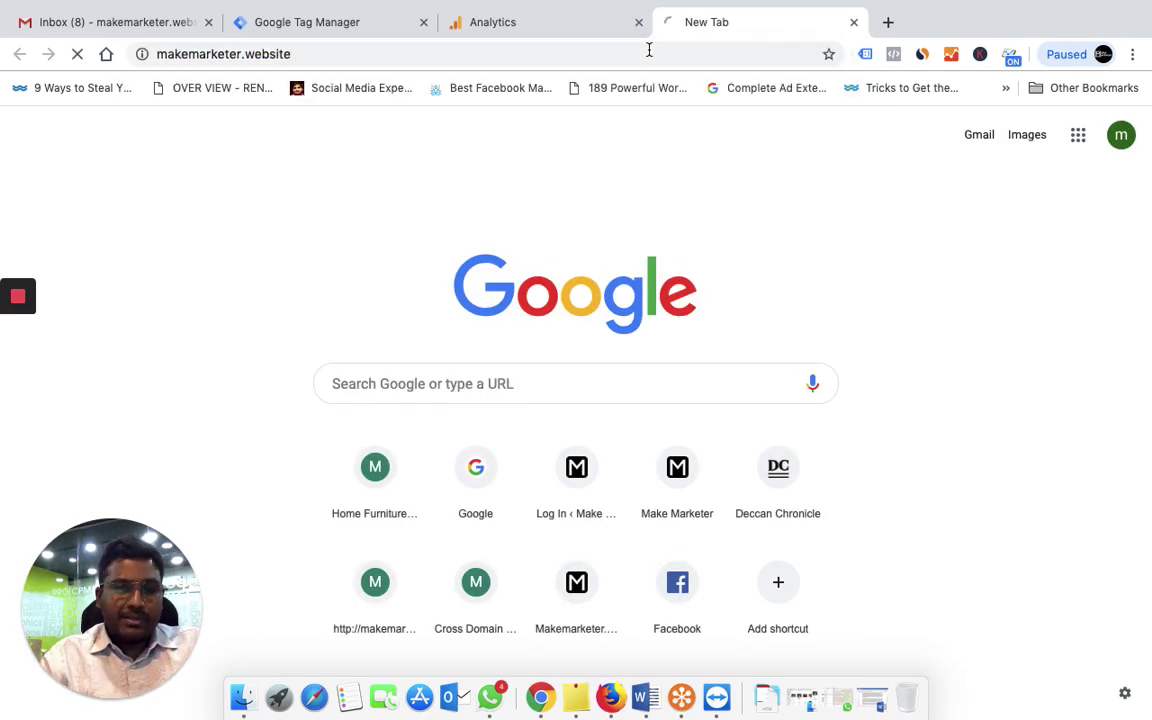
Open makemarketer.in in another new browser tab
left_click(895, 30)
type("make")
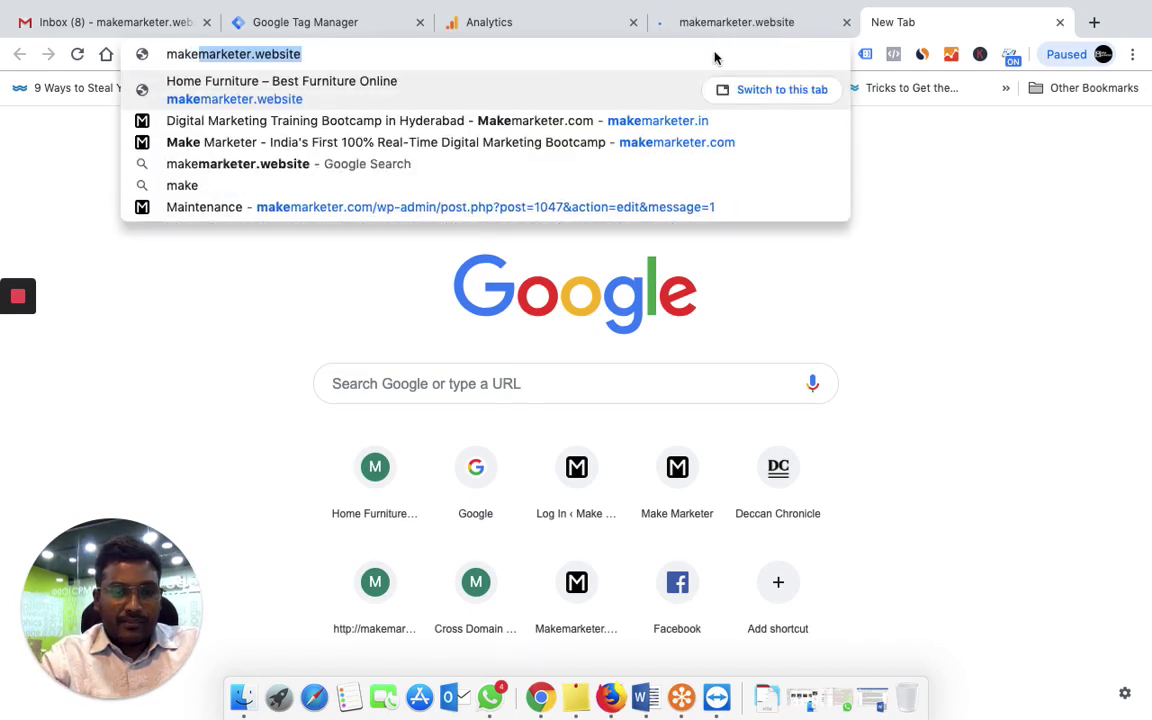
key("Right")
key("BackSpace")
key("BackSpace")
key("BackSpace")
key("BackSpace")
key("BackSpace")
key("BackSpace")
key("BackSpace")
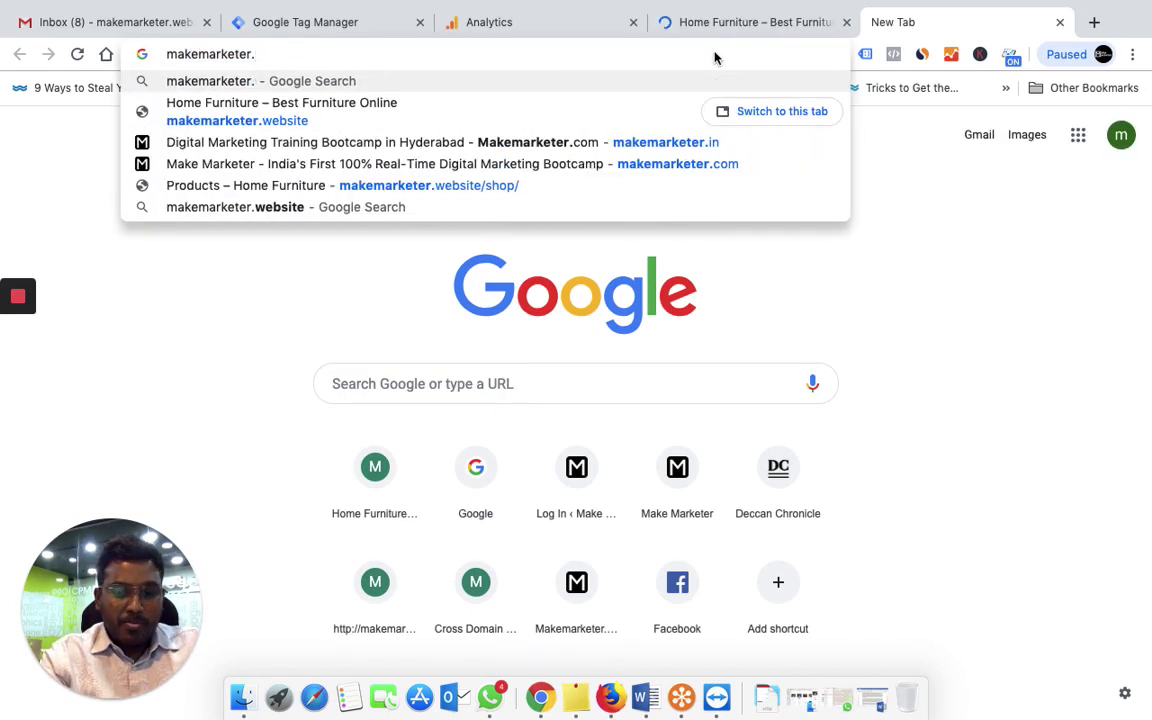
type("in")
key("Return")
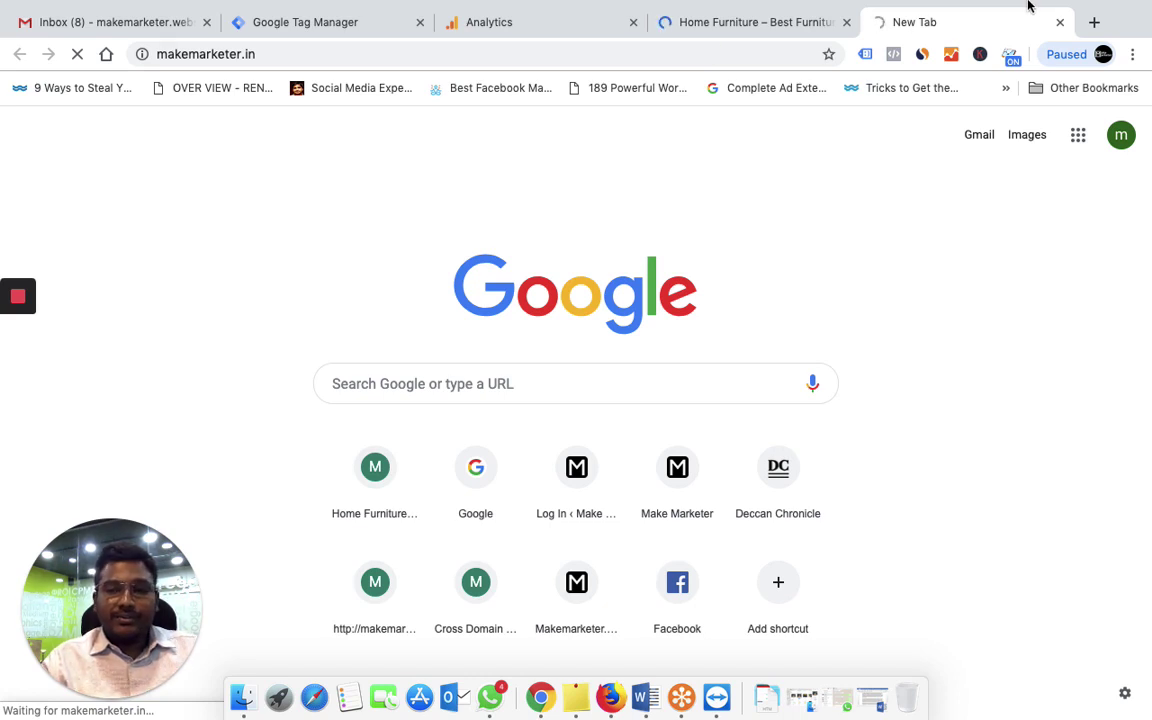
Inspect the tags installed on makemarketer.website and makemarketer.in with Google Tag Assistant, comparing their Google Analytics IDs
left_click(760, 24)
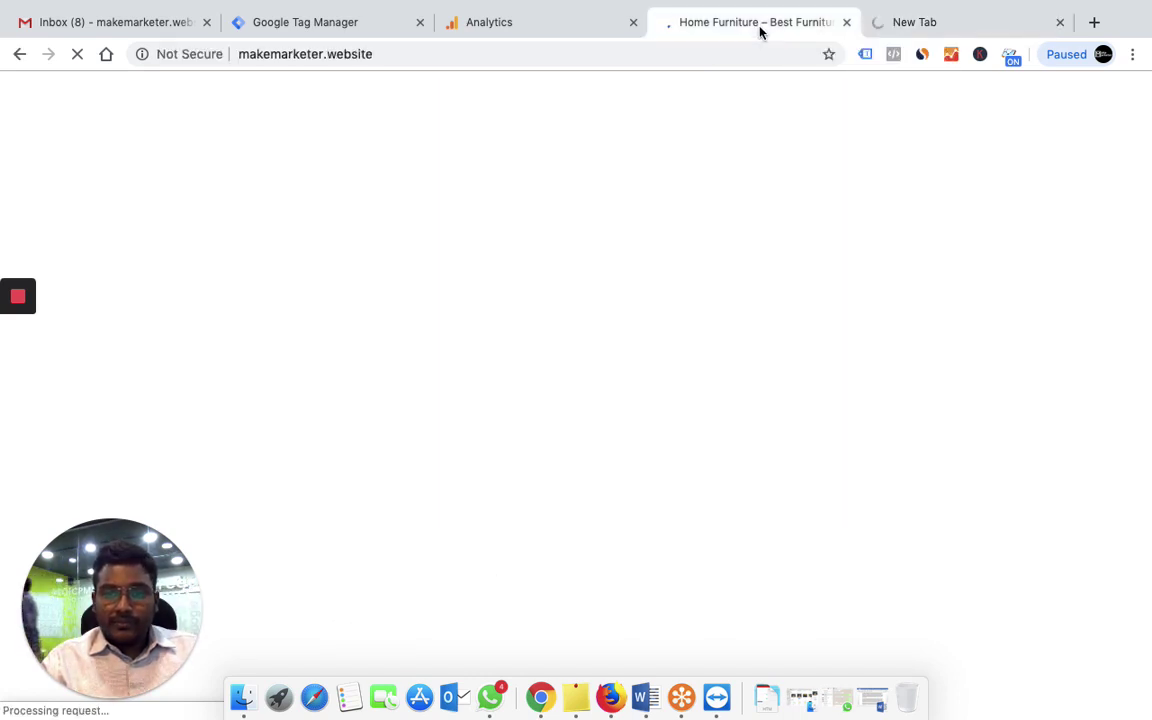
left_click(866, 57)
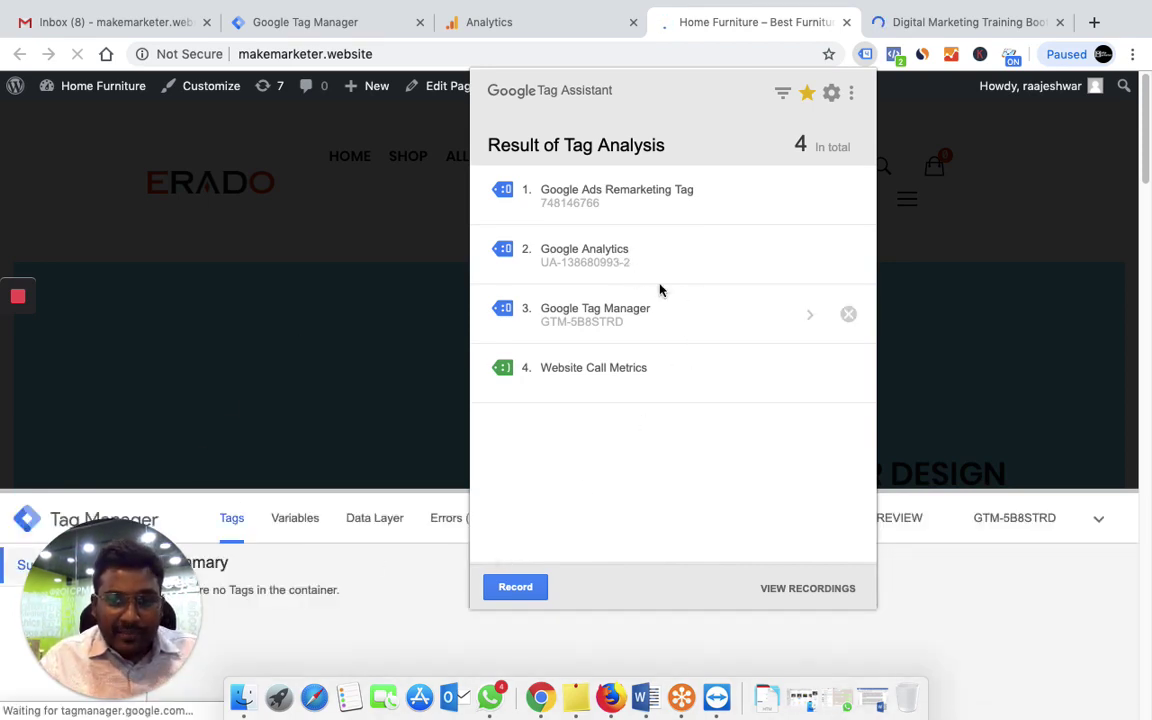
left_click(905, 22)
left_click(905, 22)
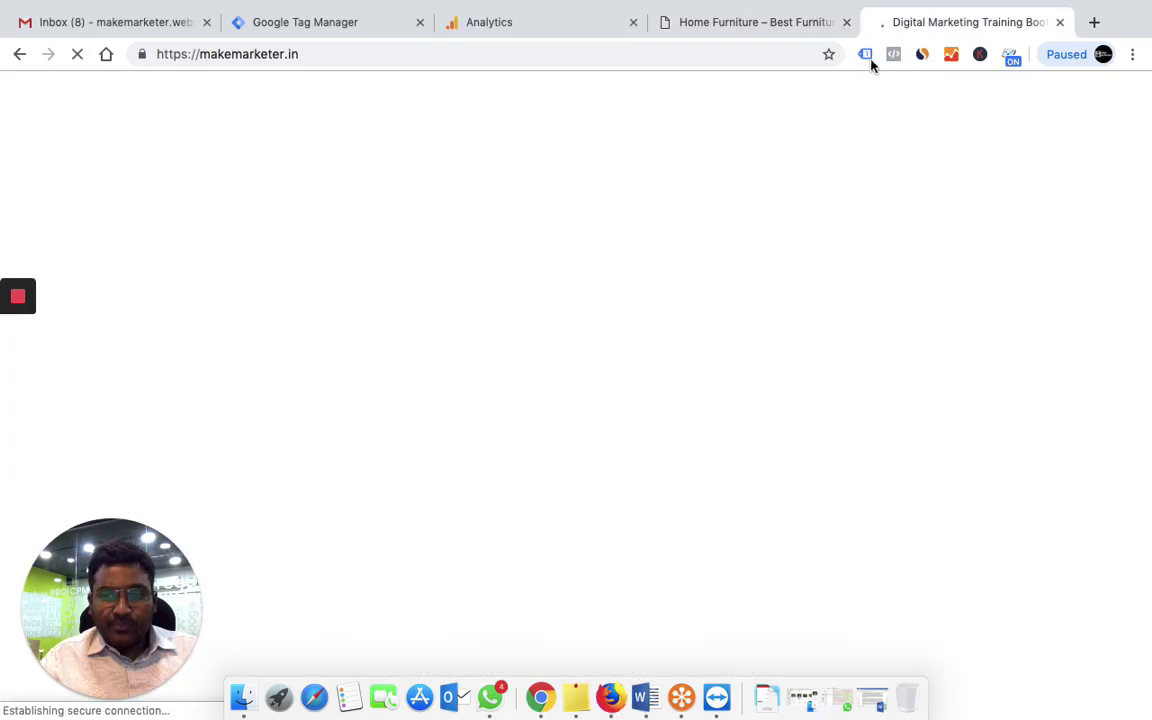
left_click(865, 56)
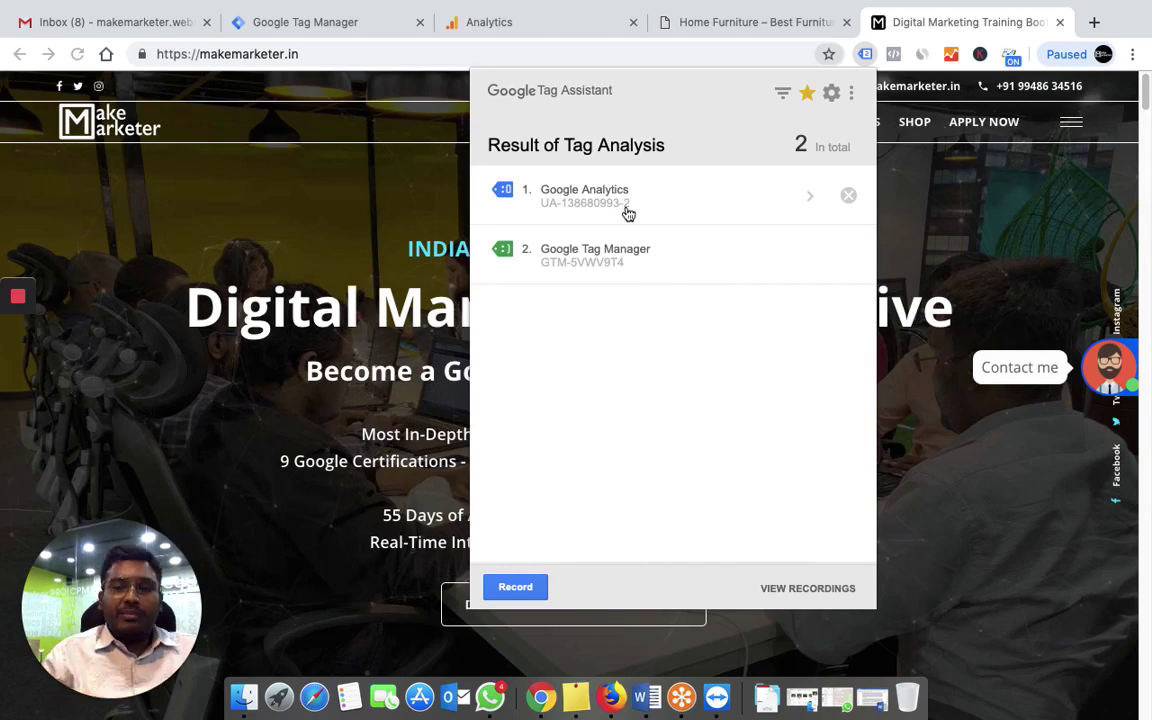
Return to Google Analytics and view the Real-Time Overview report with its top active pages
left_click(522, 21)
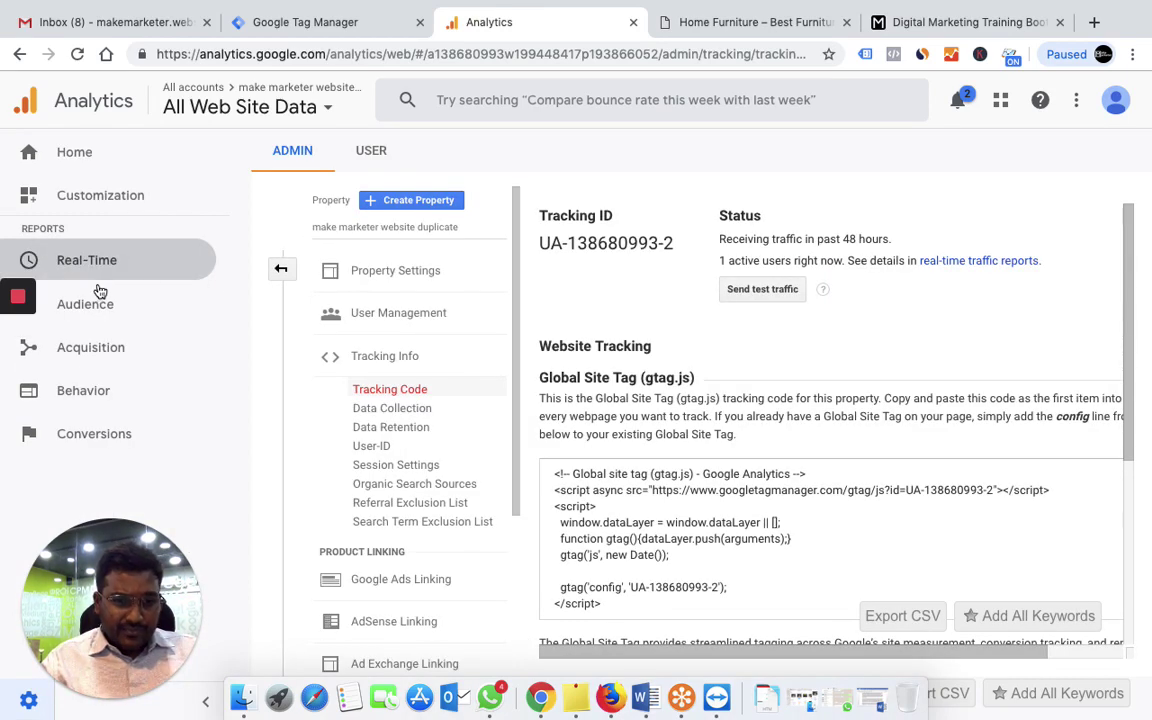
left_click(108, 267)
left_click(103, 297)
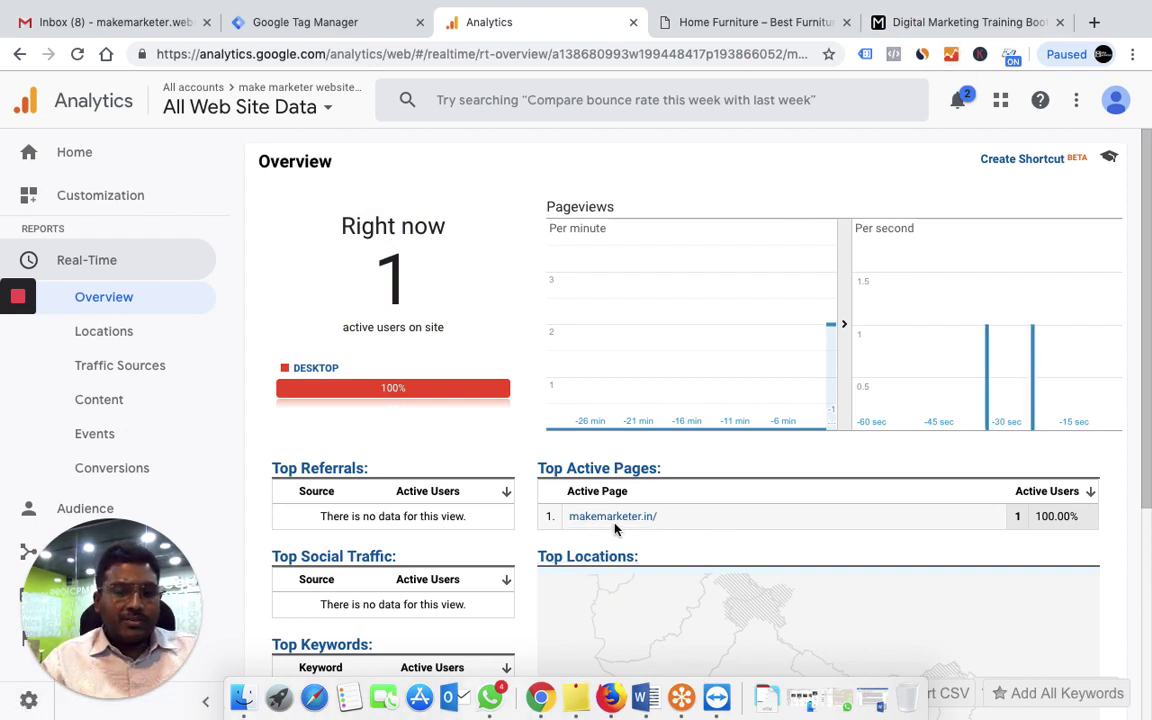
left_click(152, 589)
left_click_drag(152, 589, 1037, 537)
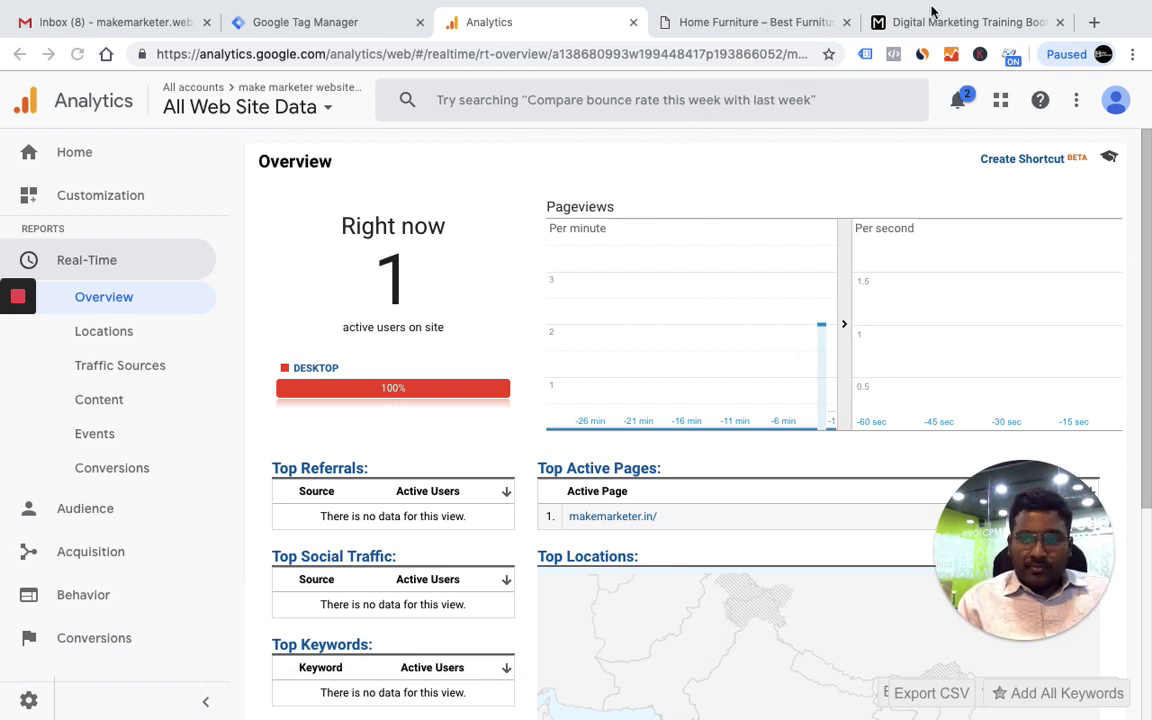
Switch Google Tag Manager to the makemarketer.website container and review the configuration of its GA Tracking Code tag
left_click(350, 21)
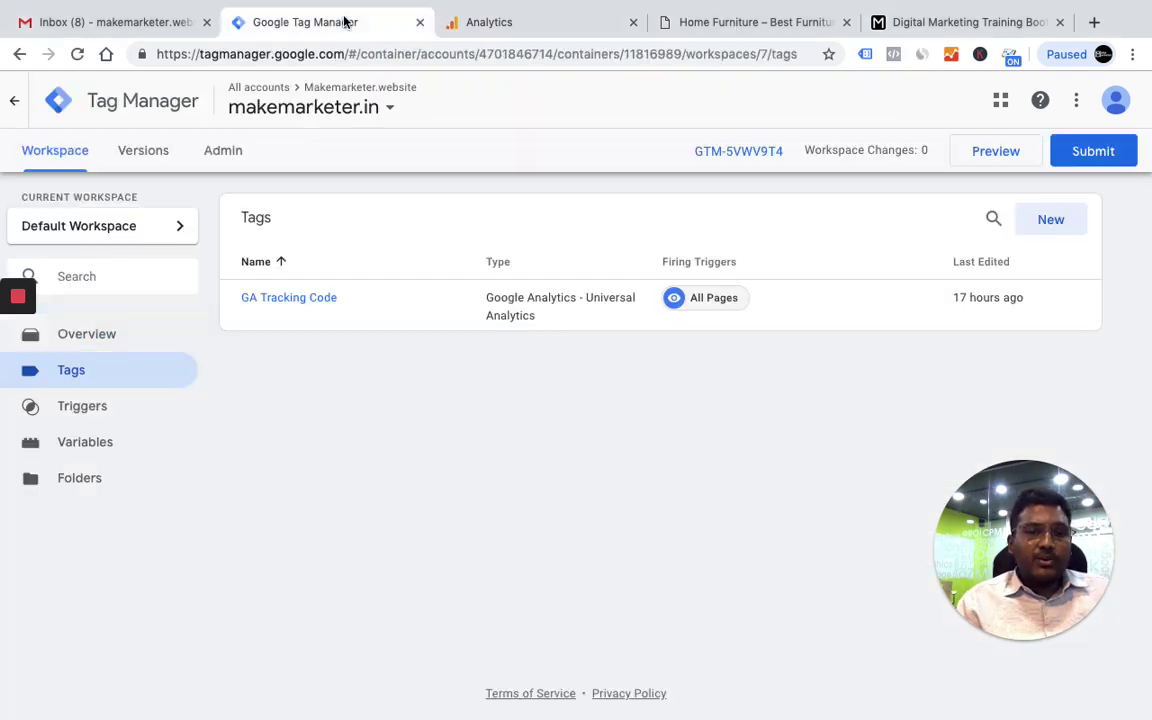
left_click(393, 113)
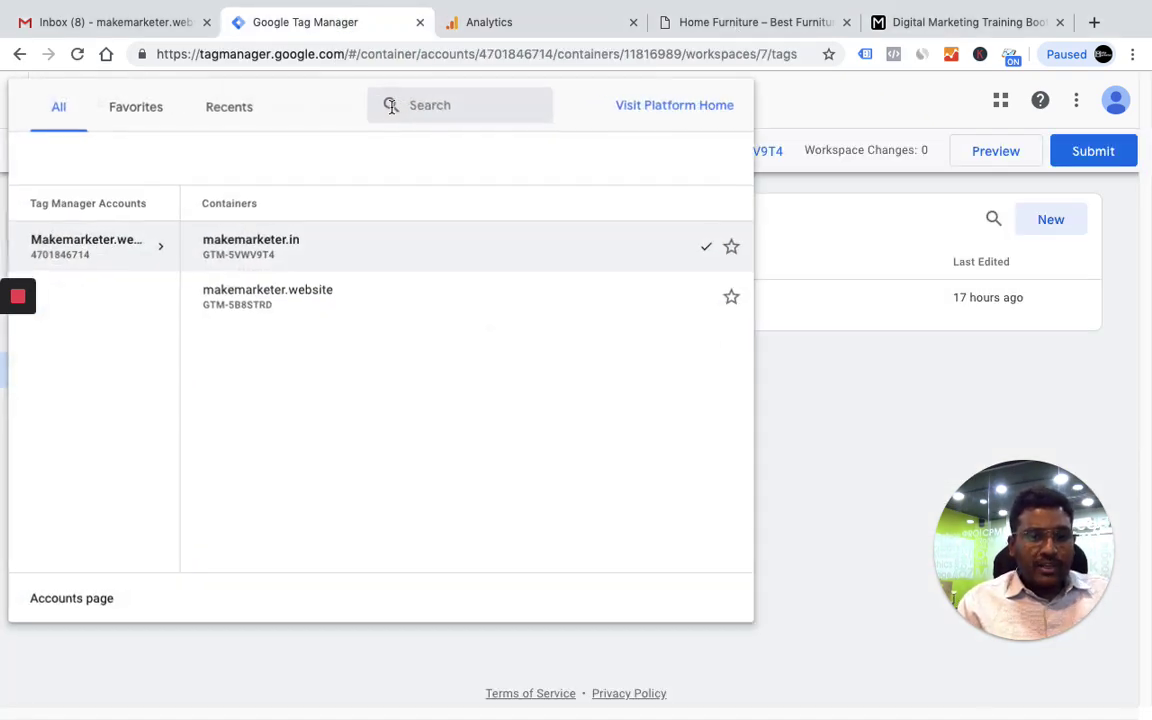
left_click(316, 305)
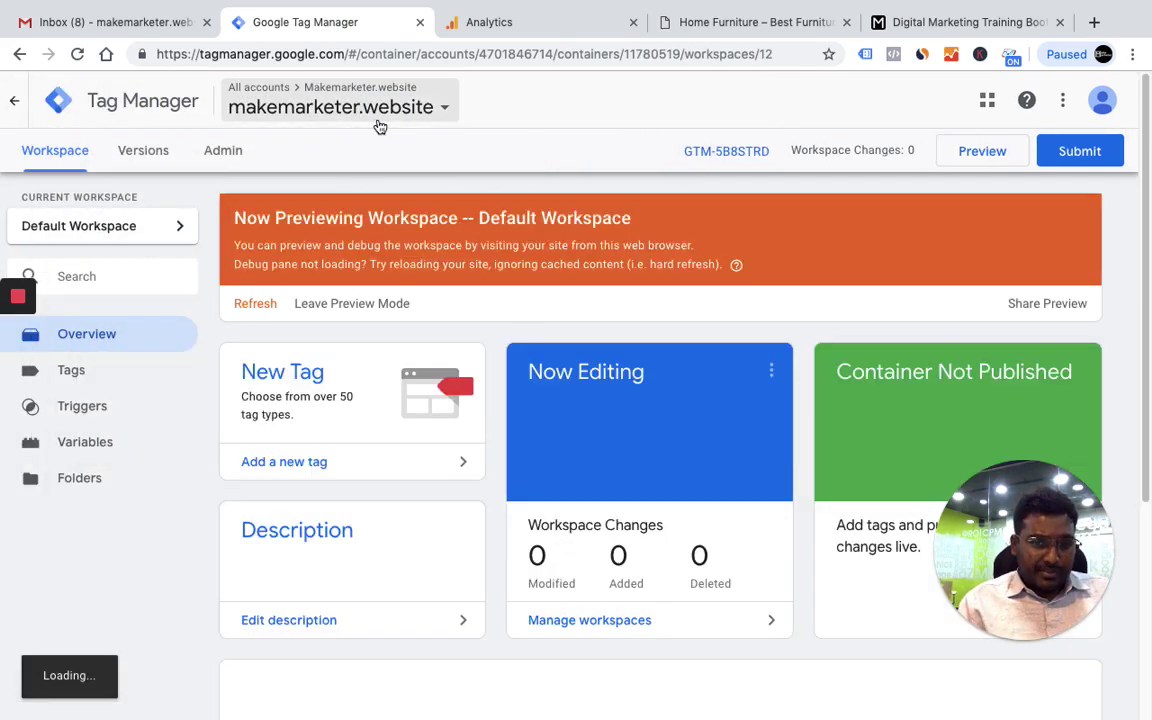
left_click(90, 376)
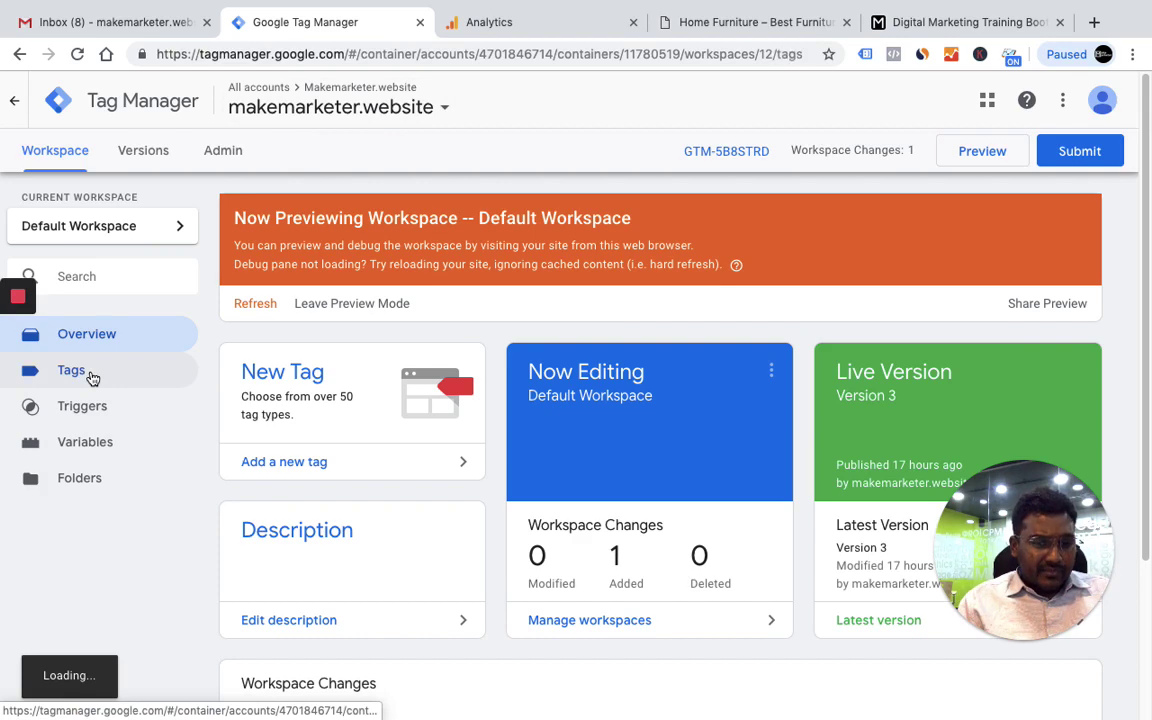
scroll(476, 452, "down", 3)
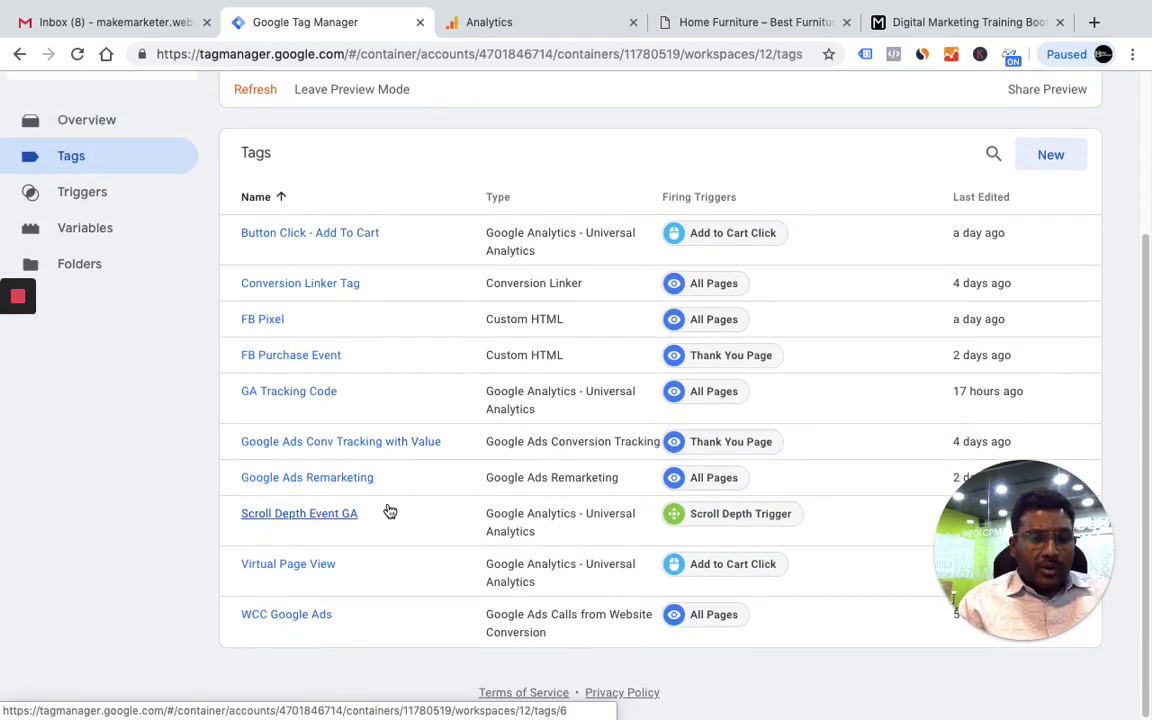
left_click(293, 393)
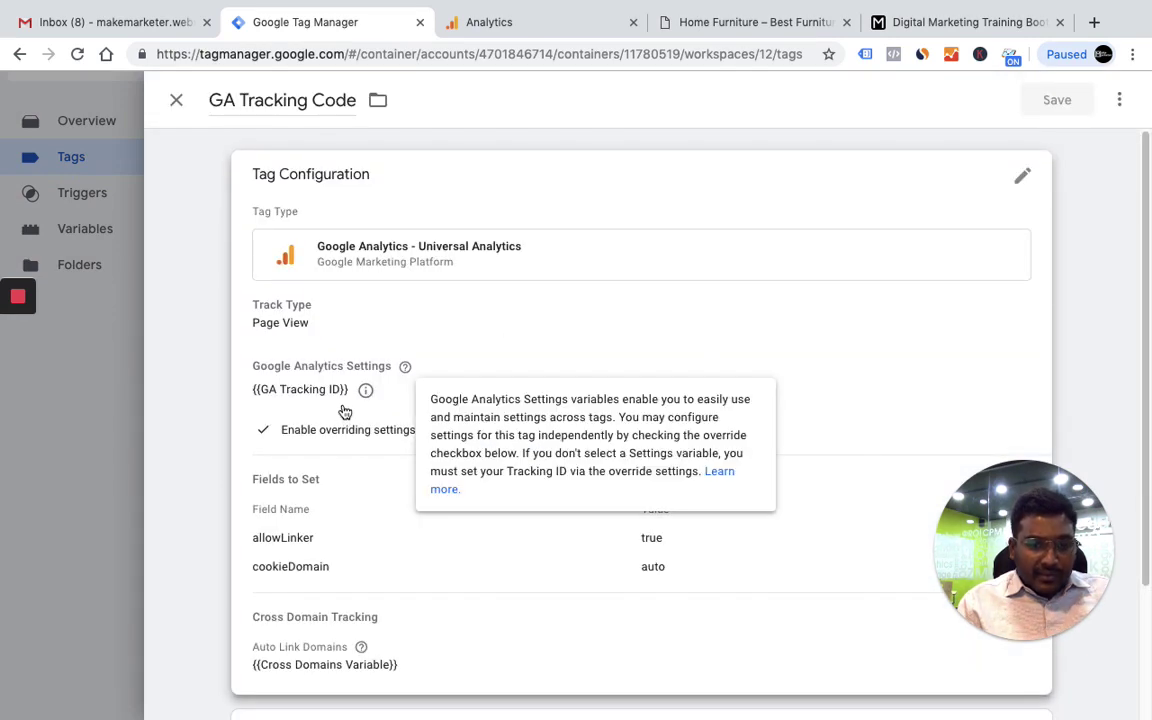
left_click(176, 100)
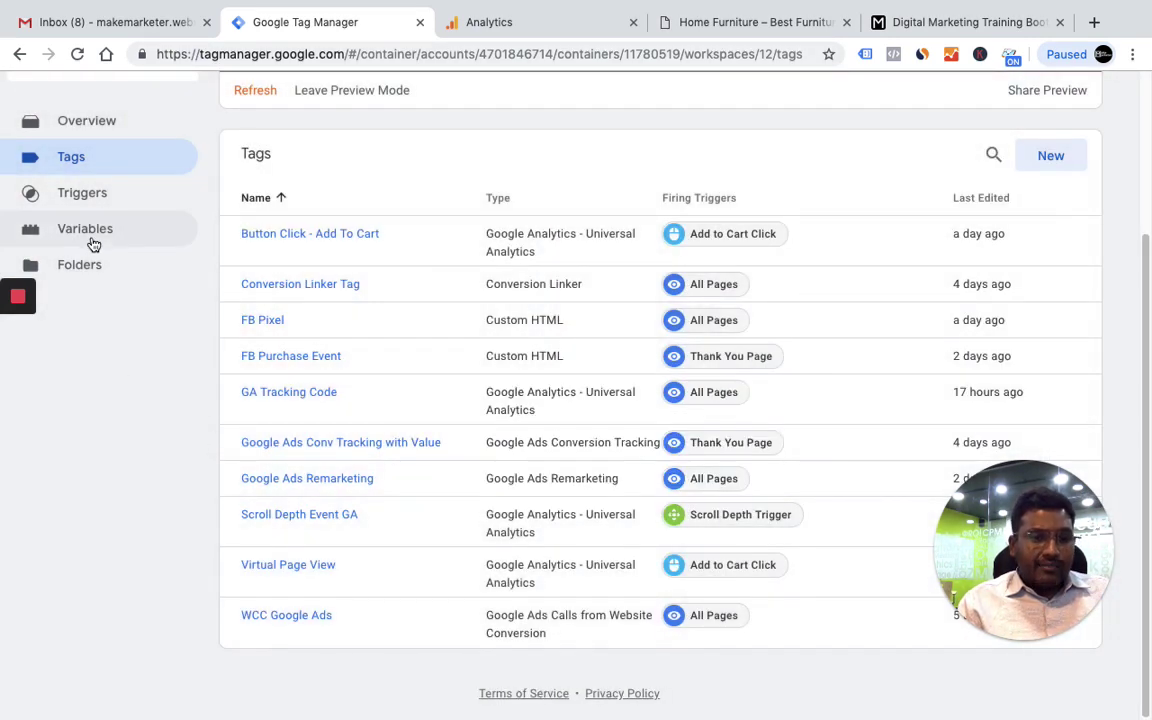
Review the Tracking ID in the user-defined GA Tracking ID variable of the makemarketer.website container
left_click(103, 242)
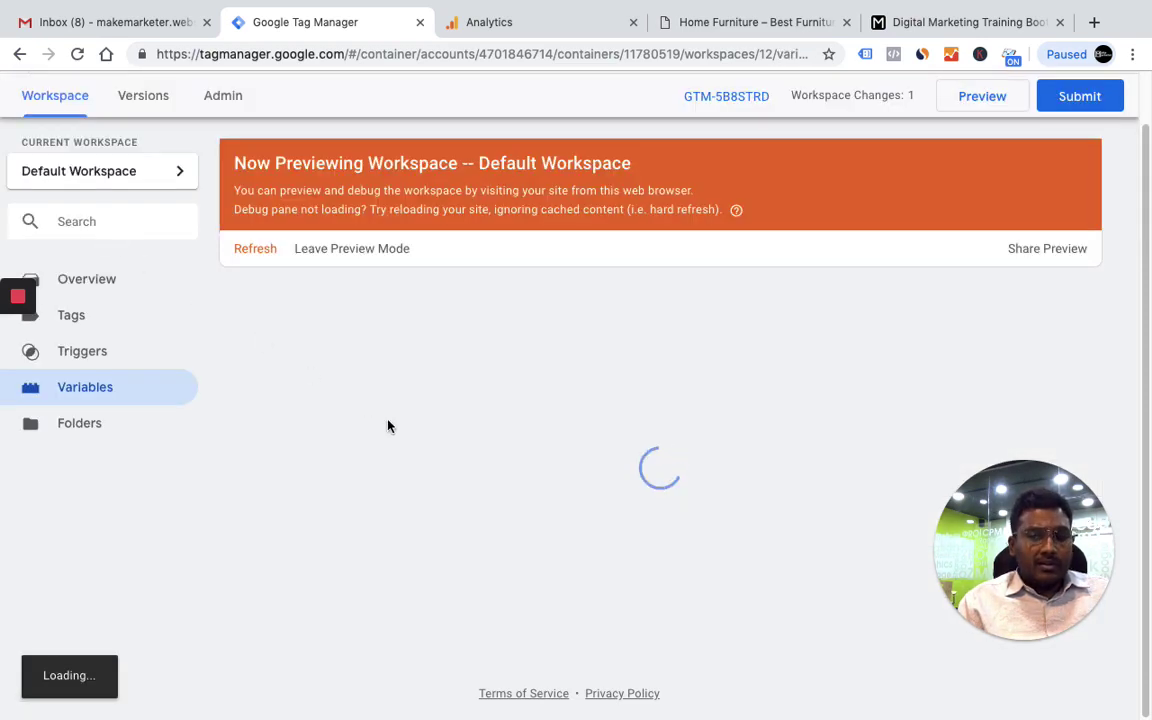
scroll(470, 520, "down", 5)
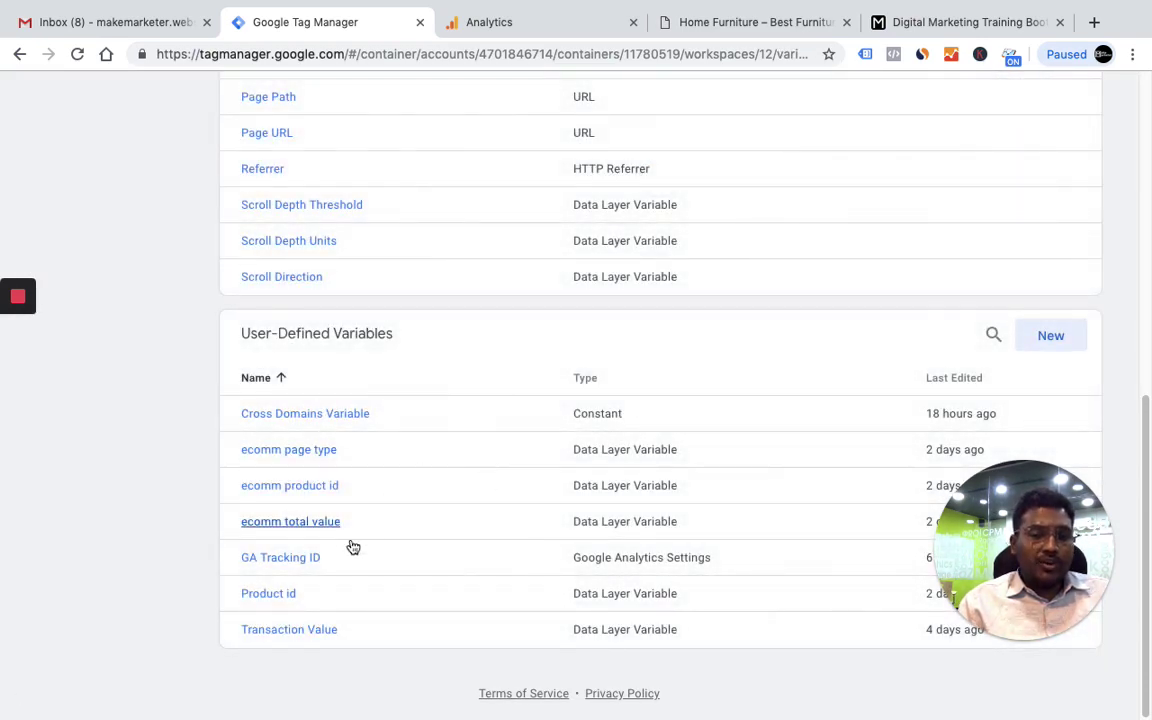
left_click(307, 566)
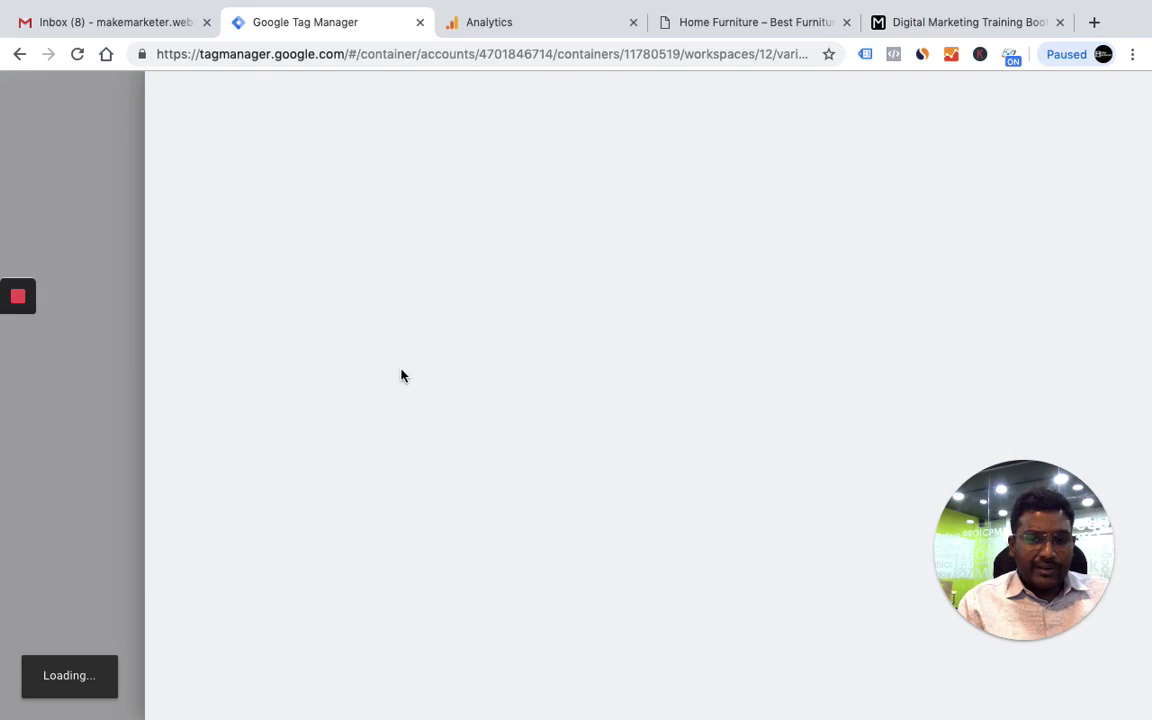
mouse_move(328, 316)
mouse_move(325, 353)
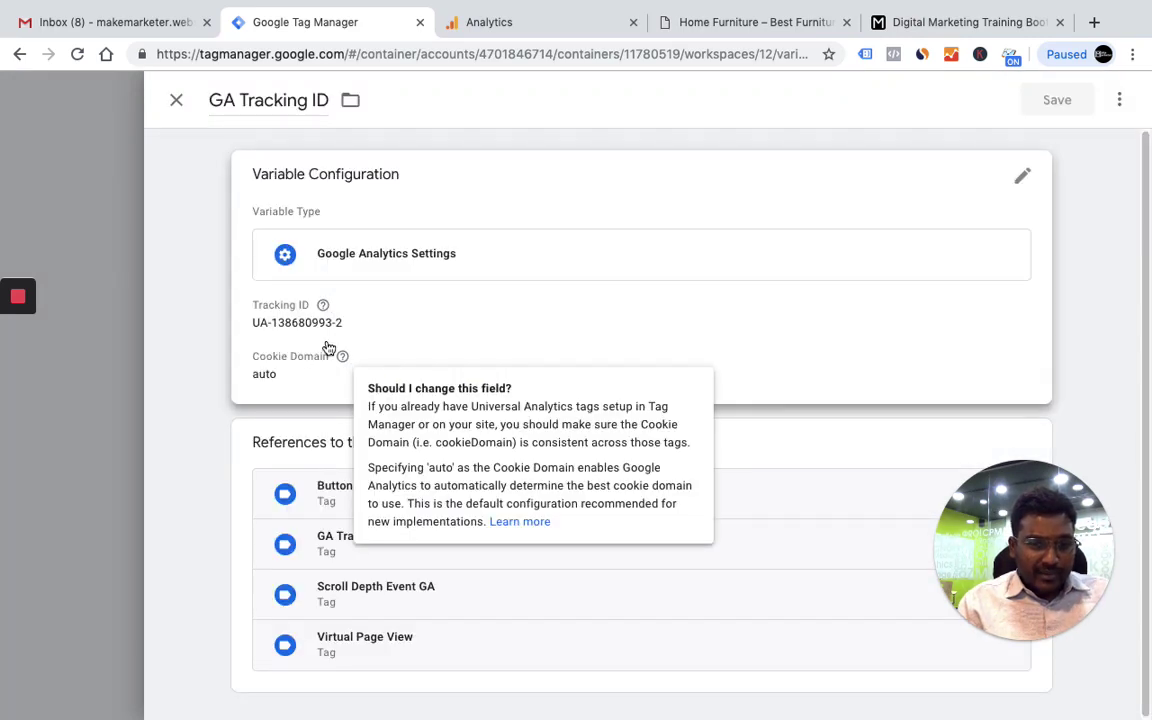
left_click(177, 102)
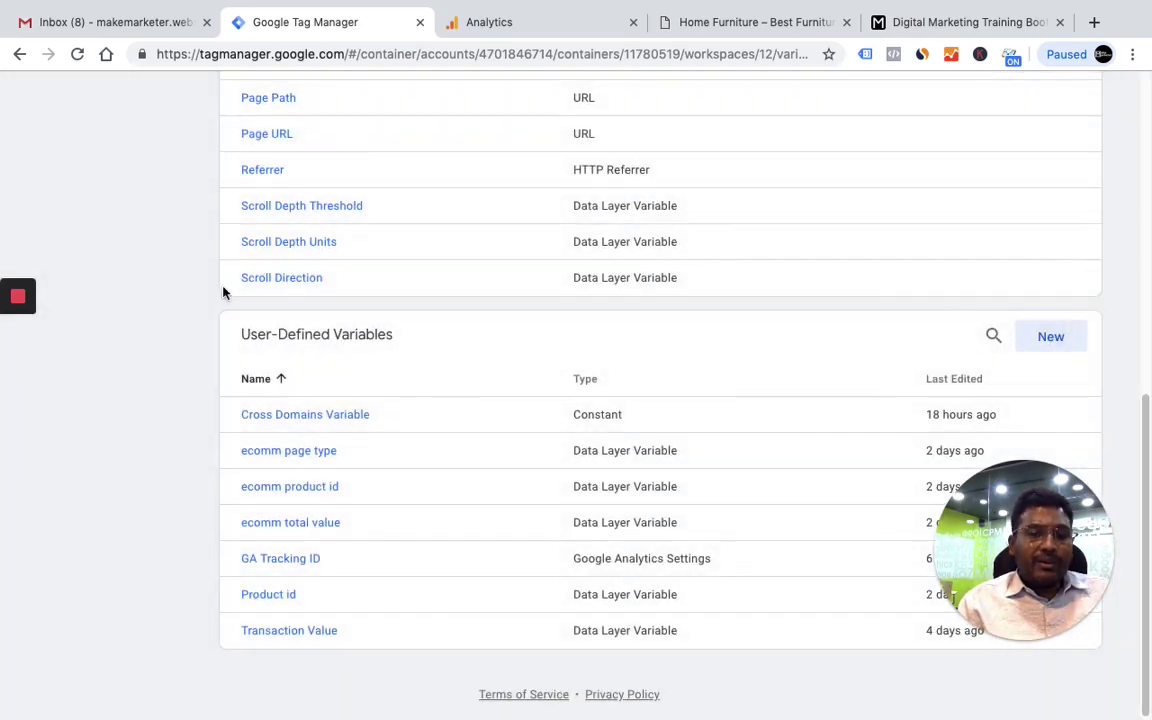
Switch to the makemarketer.in container and close the browser tabs of the two websites
scroll(300, 210, "up", 10)
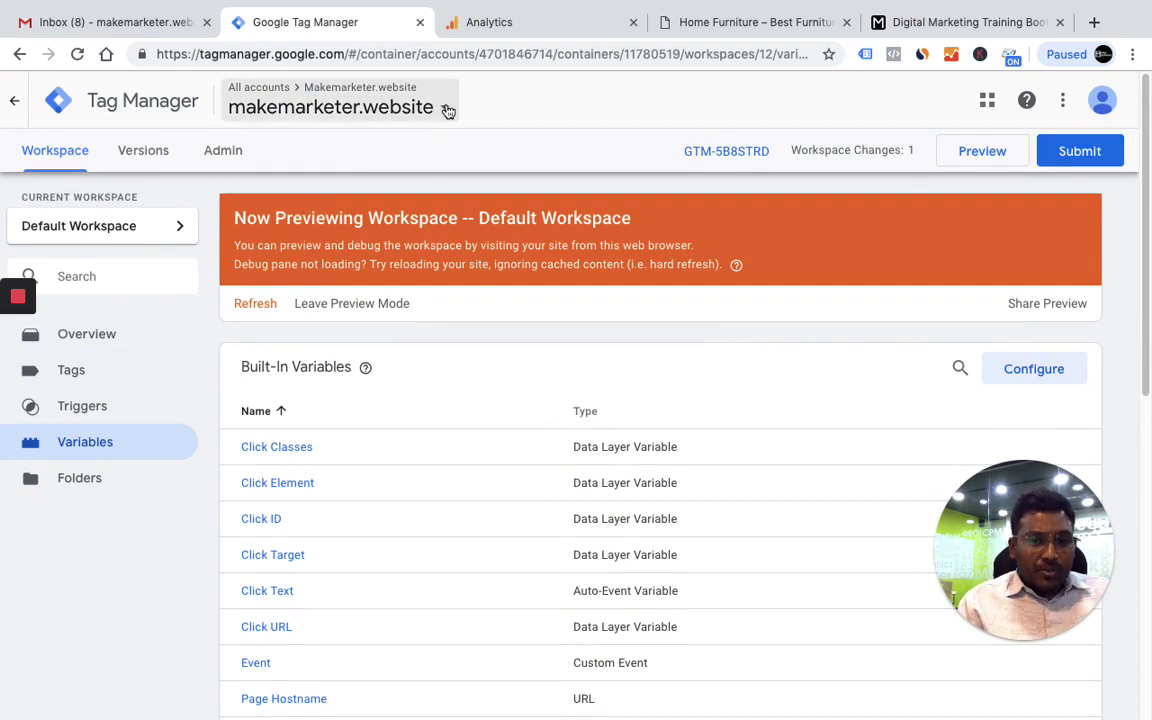
left_click(448, 111)
left_click(303, 257)
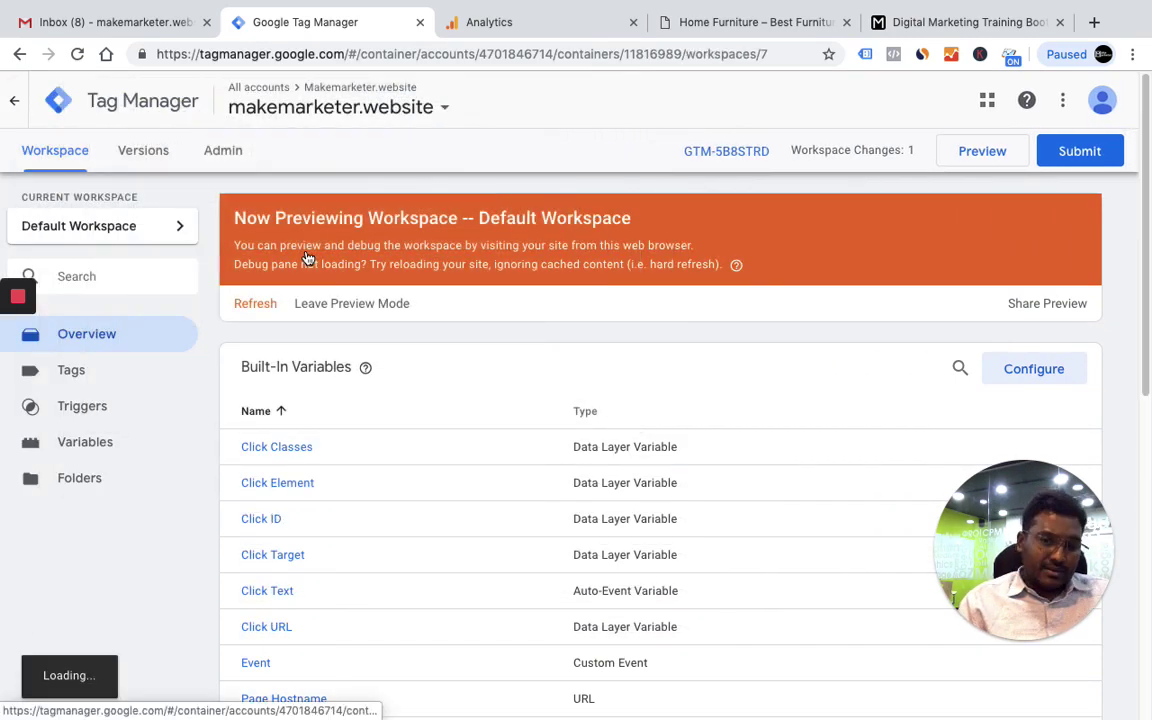
left_click(846, 22)
left_click(846, 22)
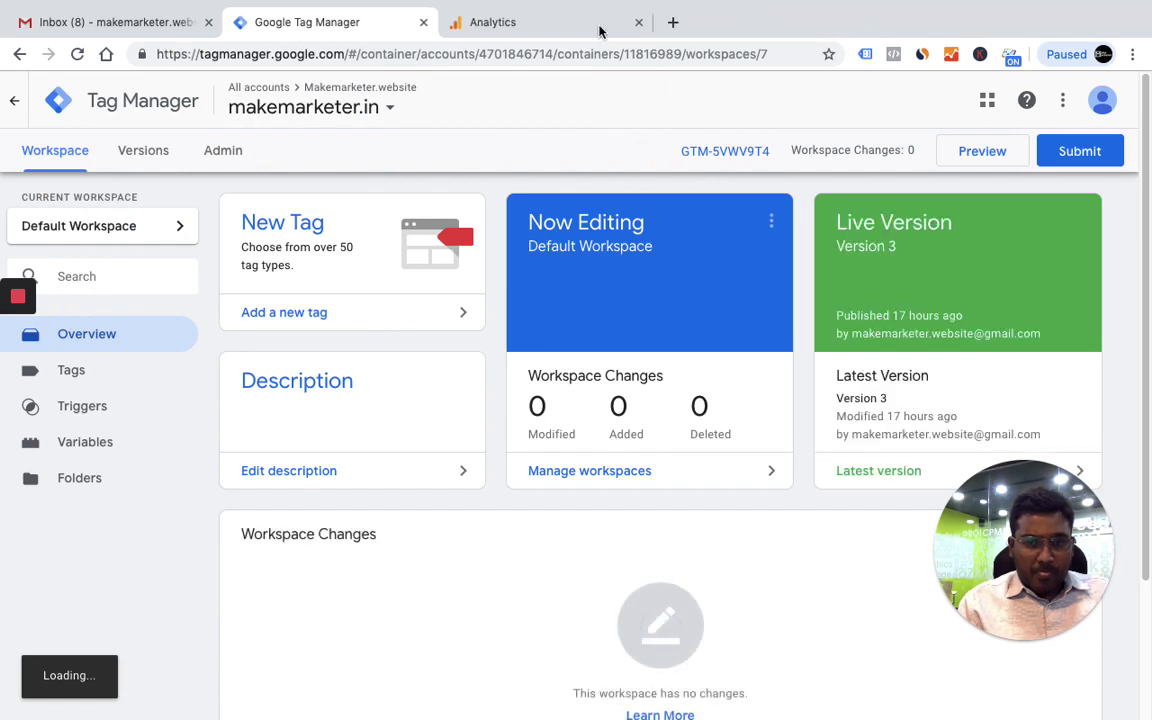
Review the Tracking ID in the GA Tracking ID variable of the makemarketer.in container
left_click(86, 446)
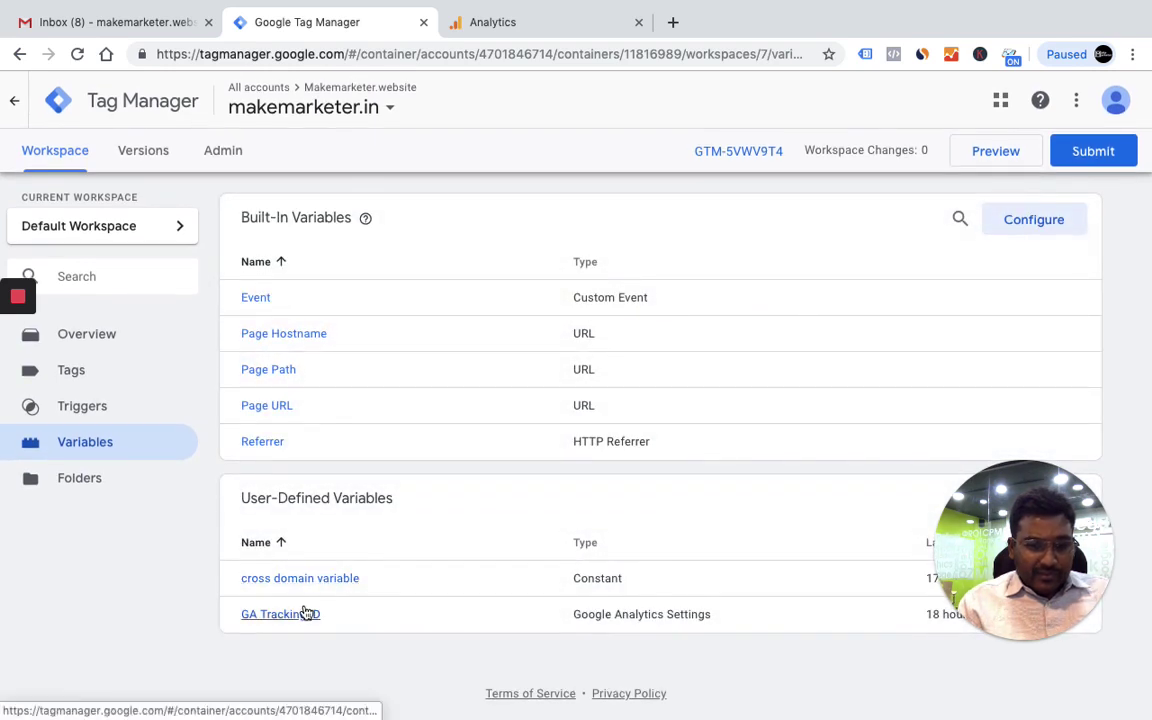
left_click(306, 612)
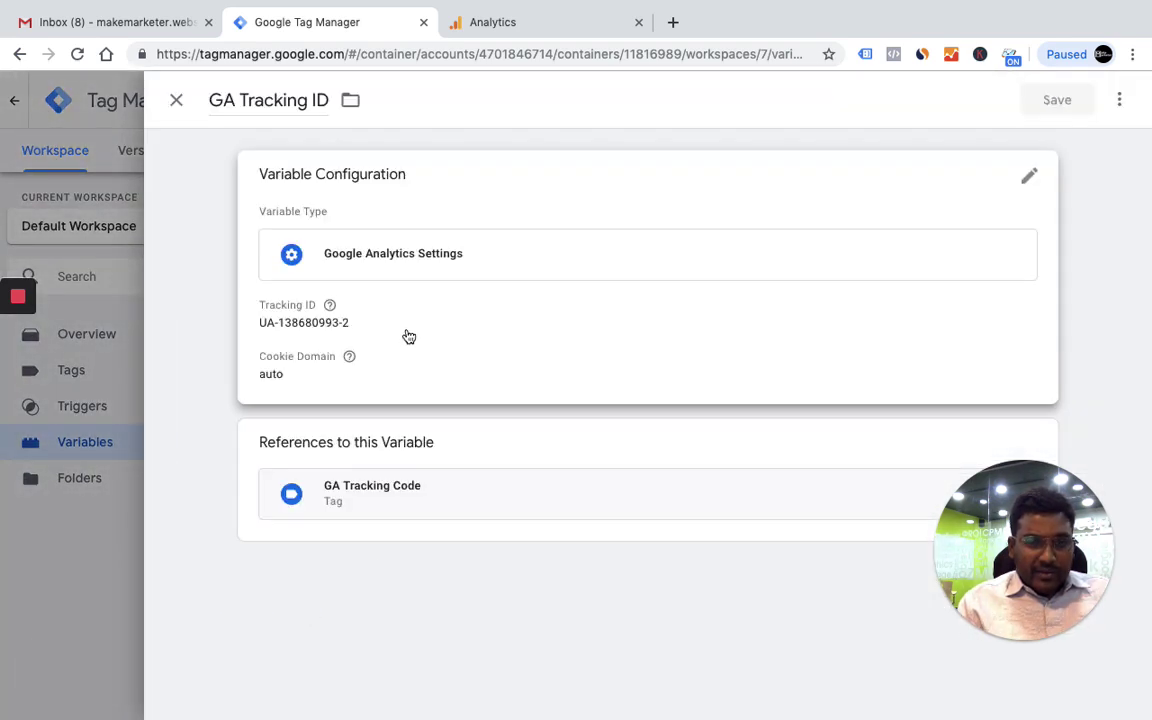
left_click(177, 101)
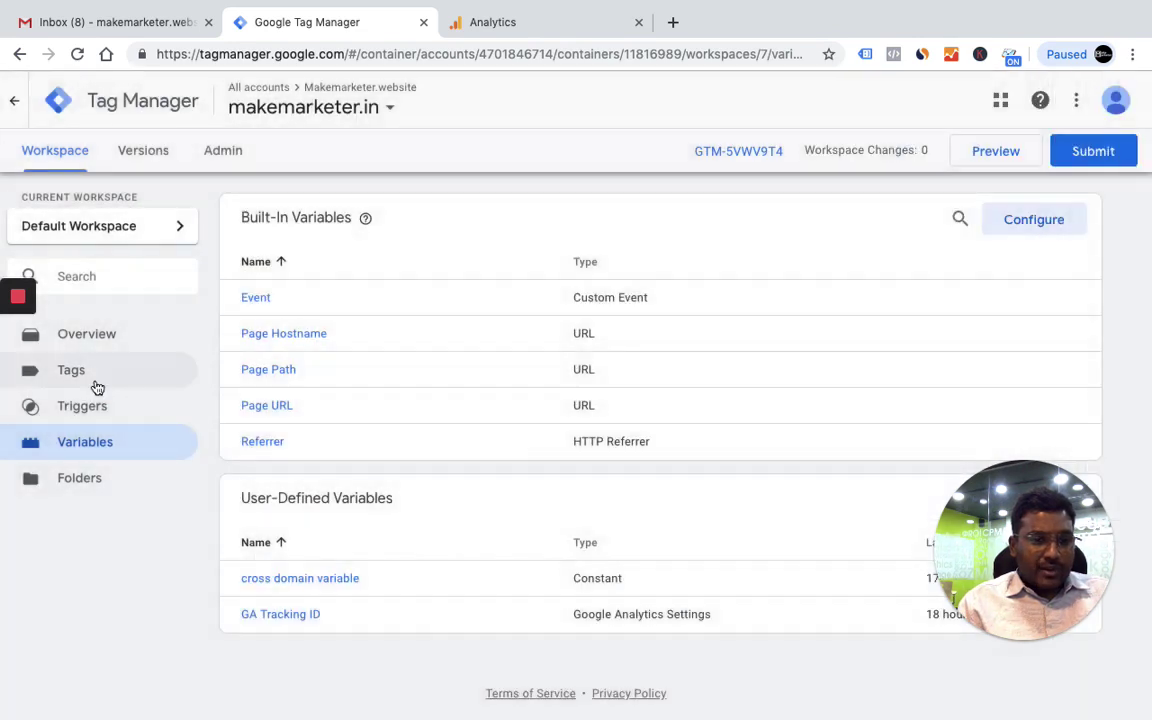
Review the configuration of the GA Tracking Code tag in the makemarketer.in container
left_click(97, 385)
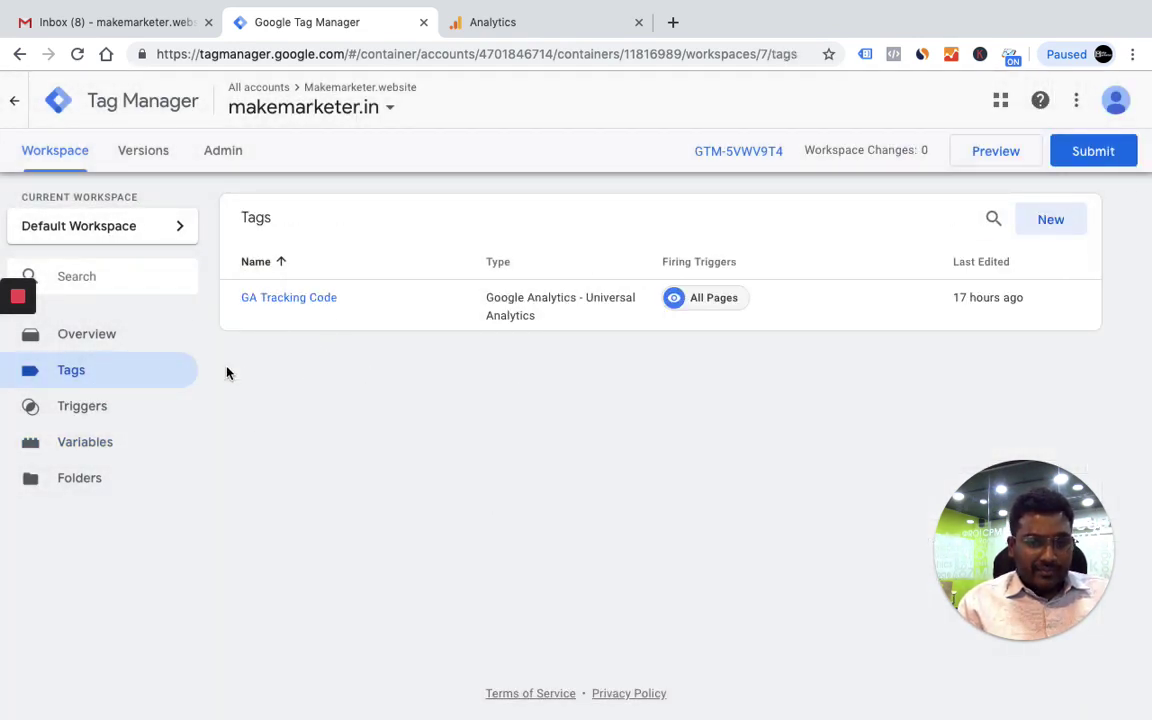
left_click(319, 298)
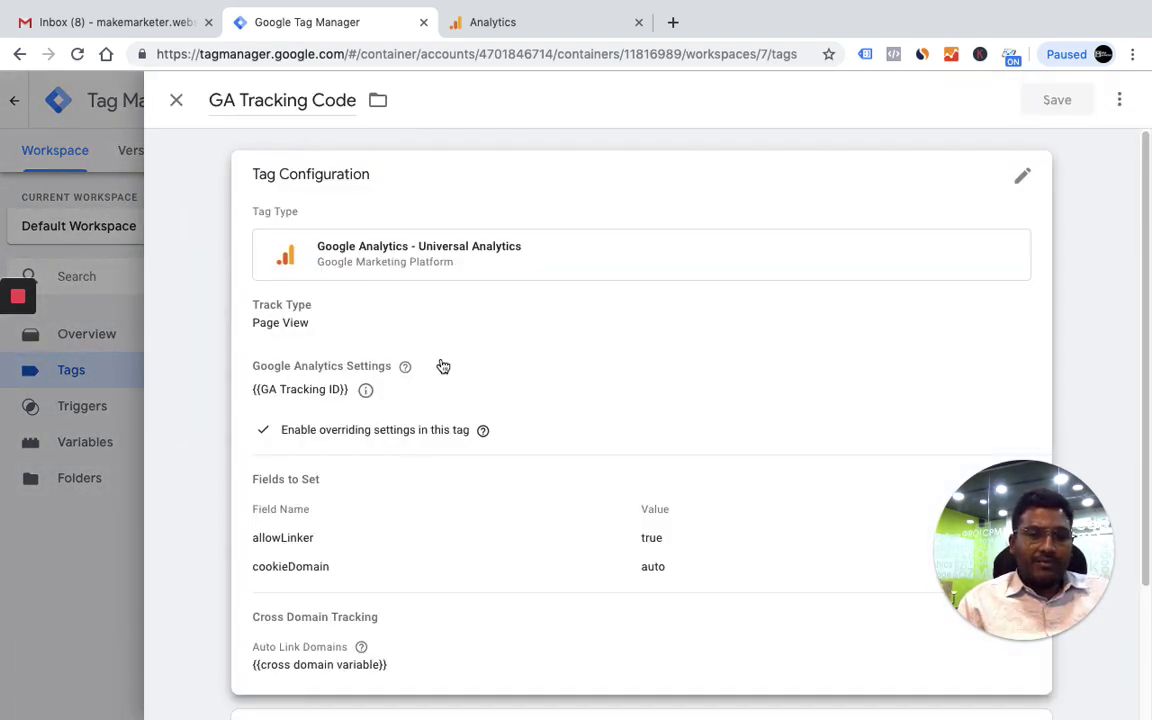
left_click(176, 102)
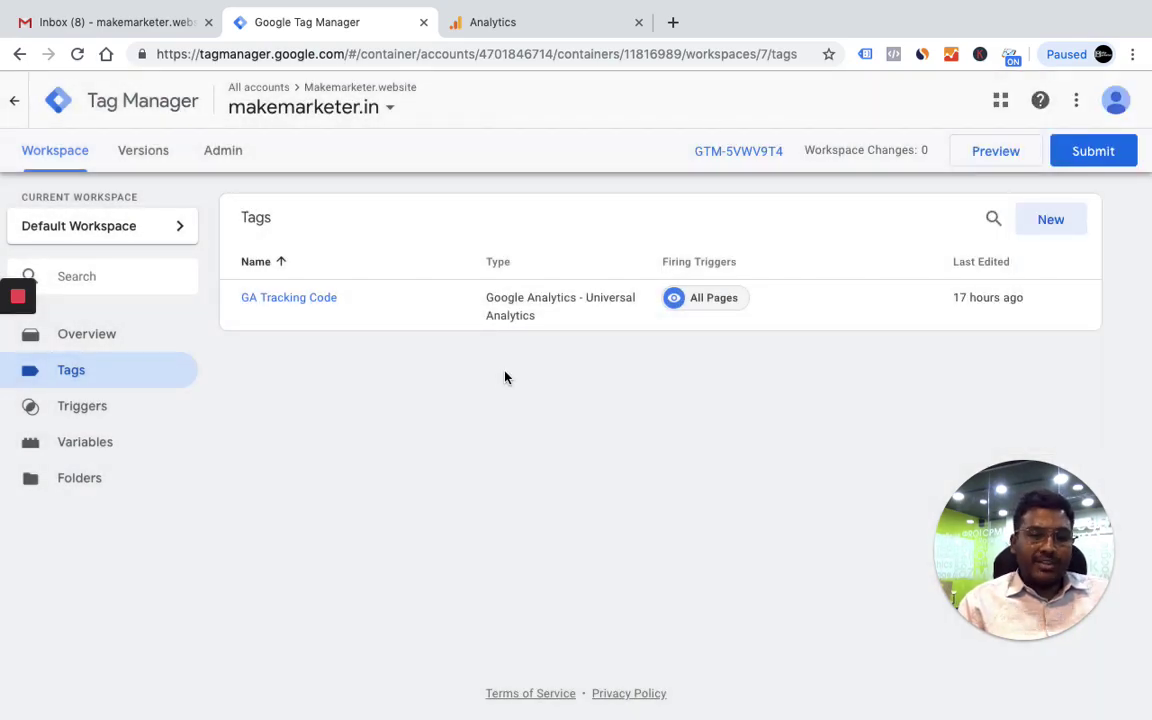
Switch to Microsoft Word, highlight the note "Set AllowLinker to True in GTM", and return to Google Chrome
key("ctrl+Up")
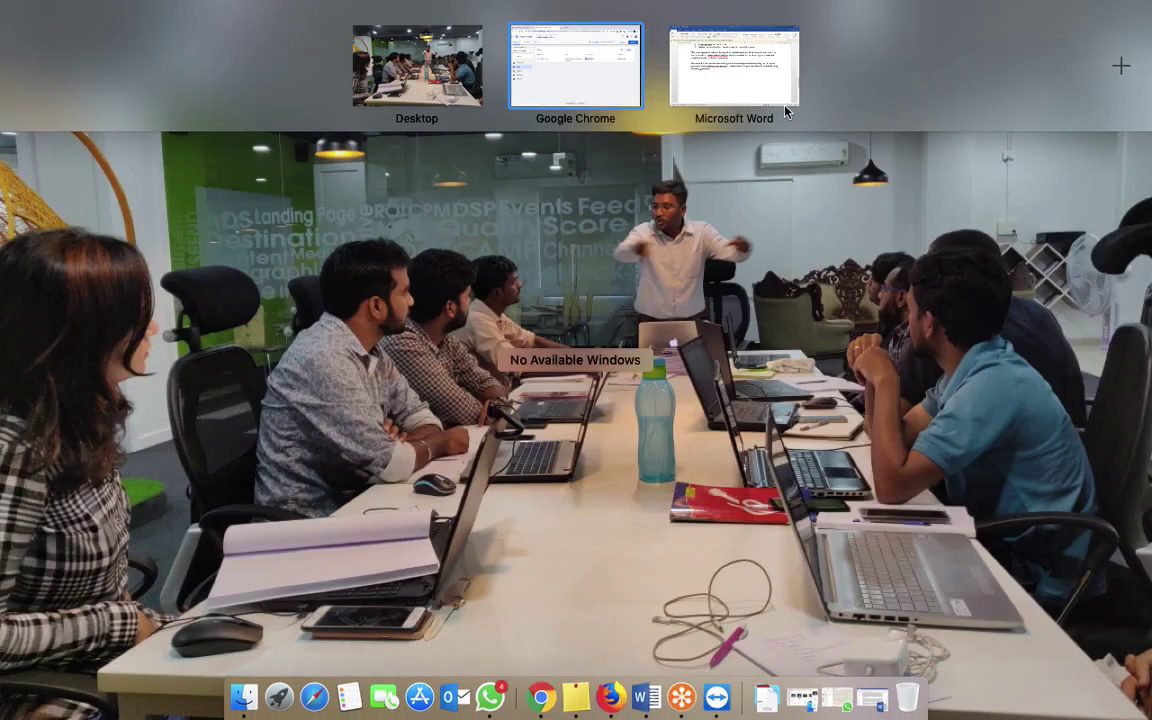
left_click(710, 88)
scroll(480, 366, "down", 2)
scroll(480, 366, "up", 5)
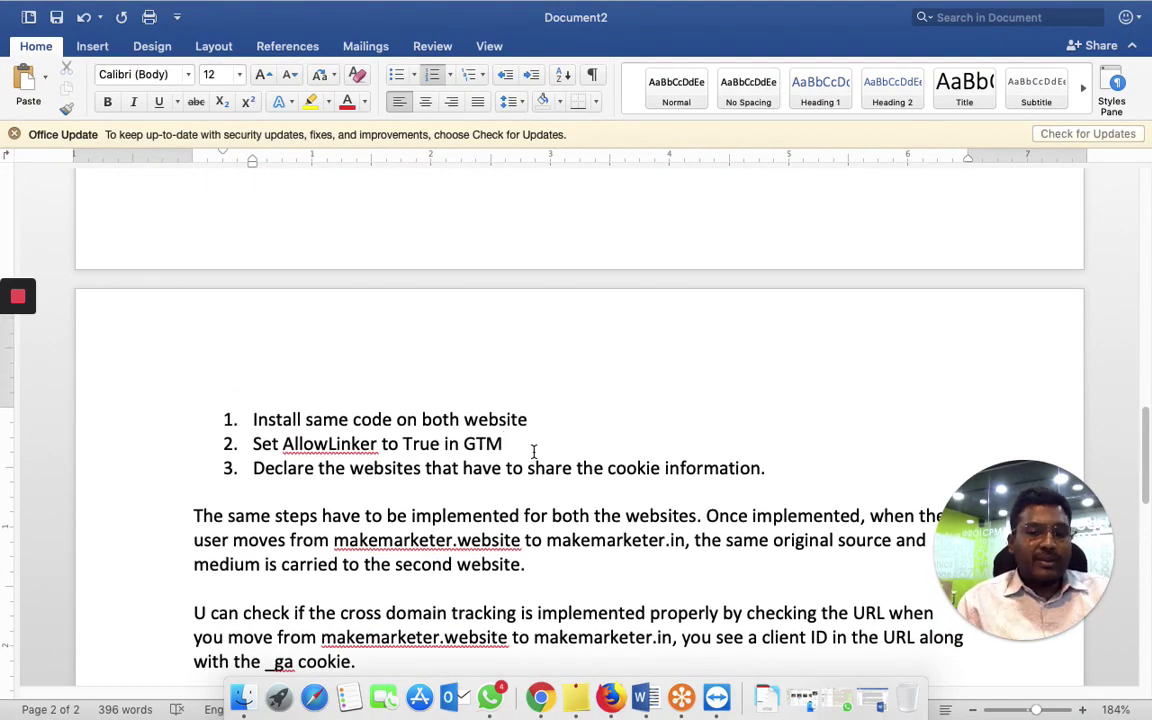
left_click_drag(533, 451, 330, 440)
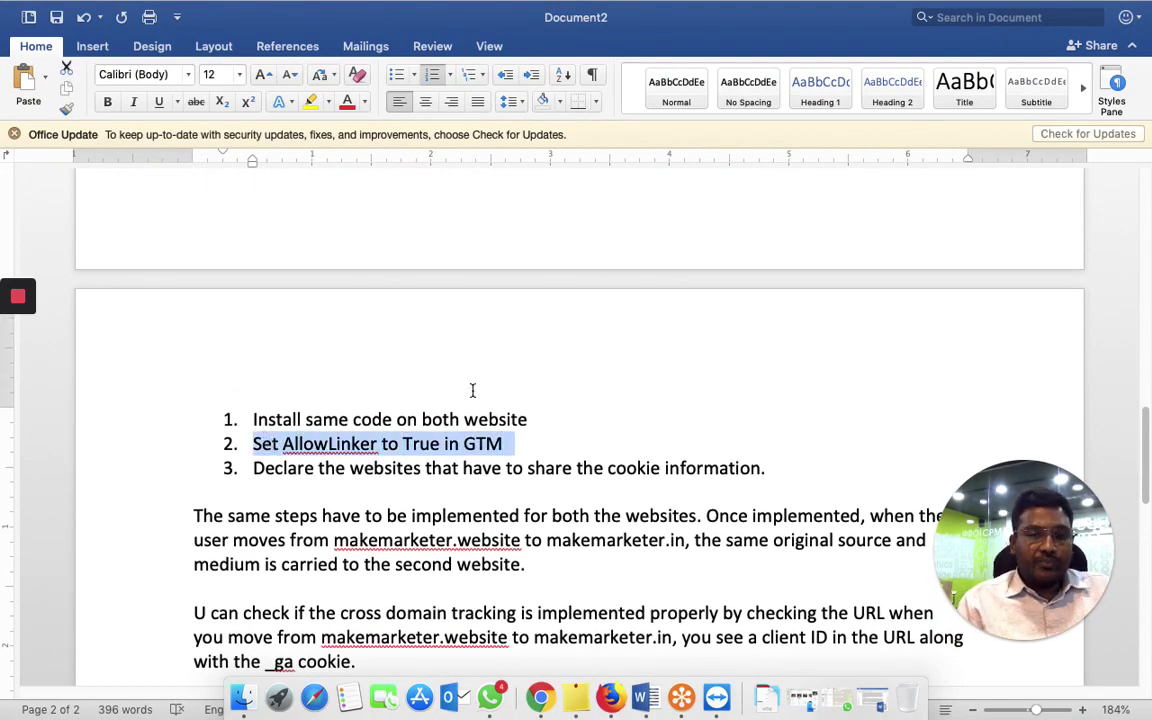
key("ctrl+Up")
left_click(540, 88)
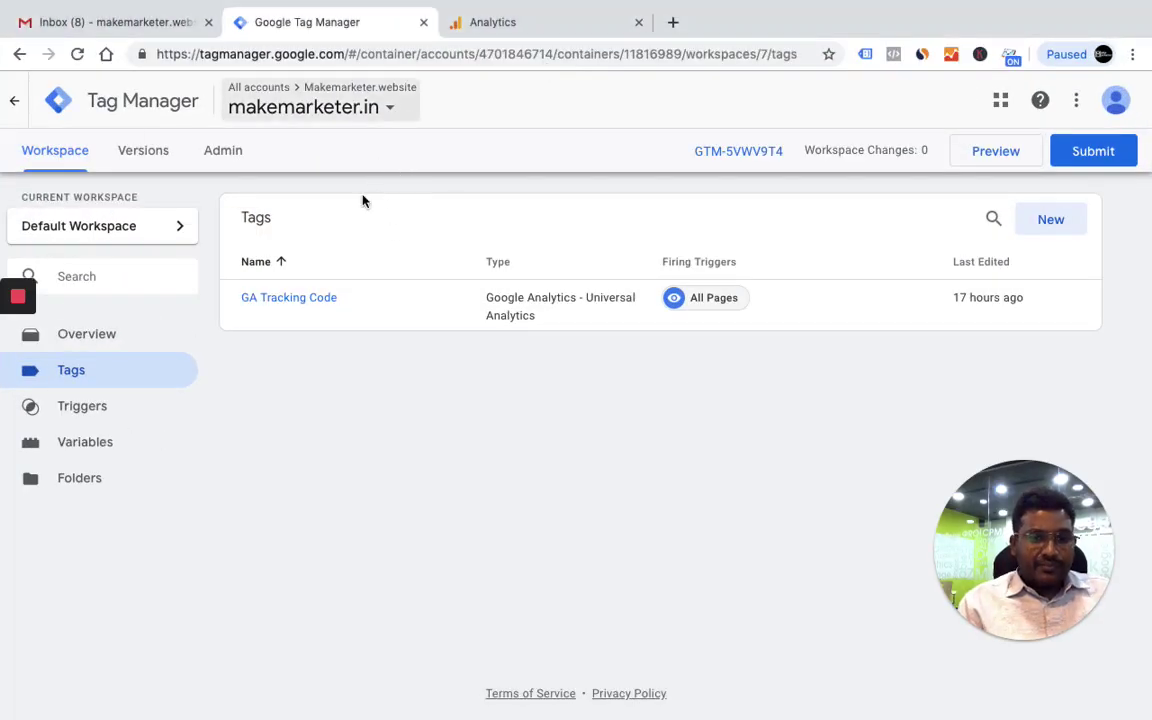
Open the GA Tracking Code tag of the makemarketer.in container for editing and review its allowLinker and cookieDomain fields
left_click(390, 107)
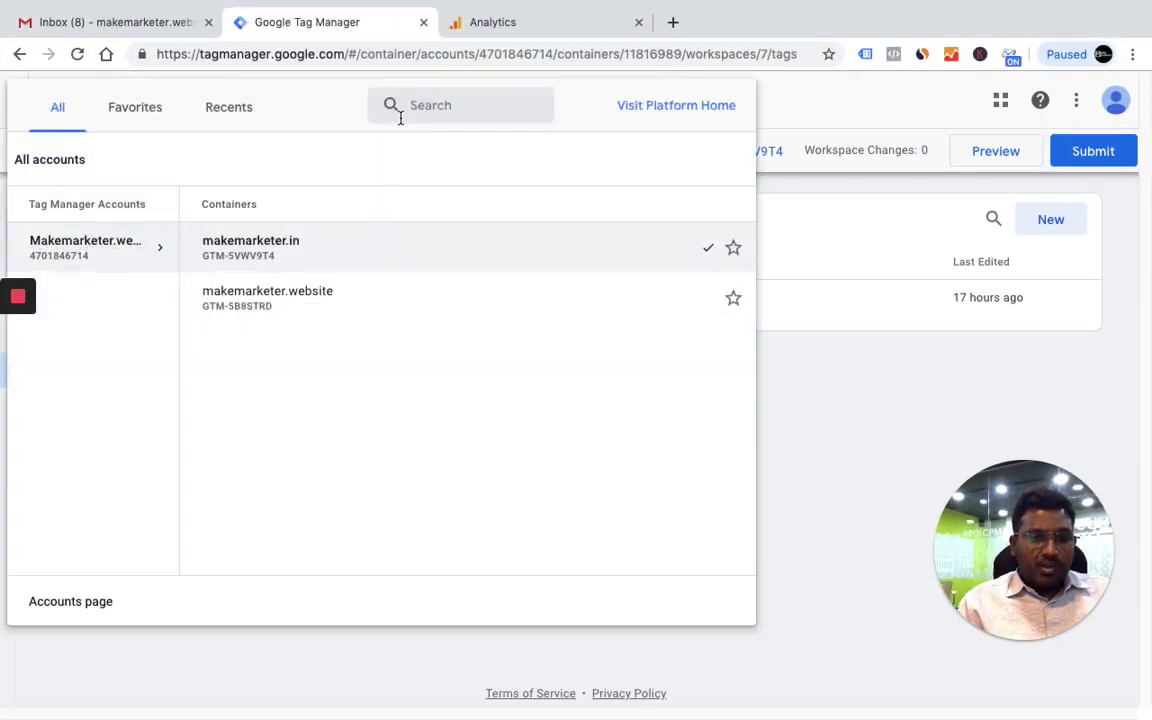
left_click(936, 424)
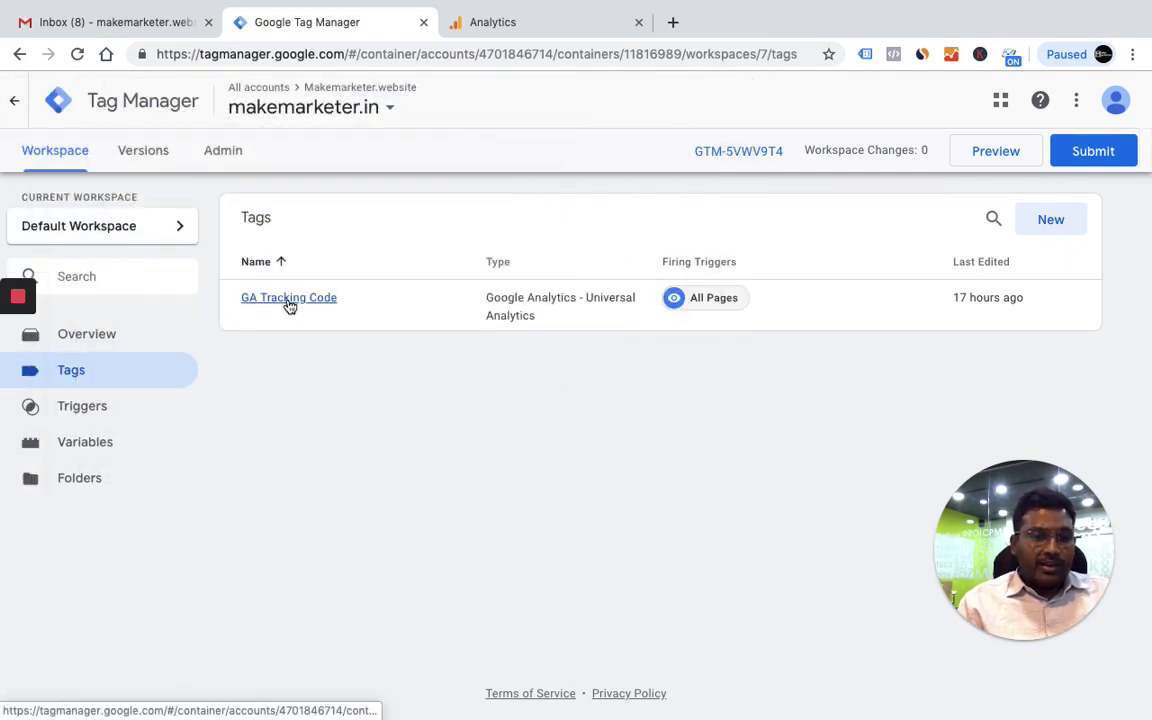
left_click(289, 300)
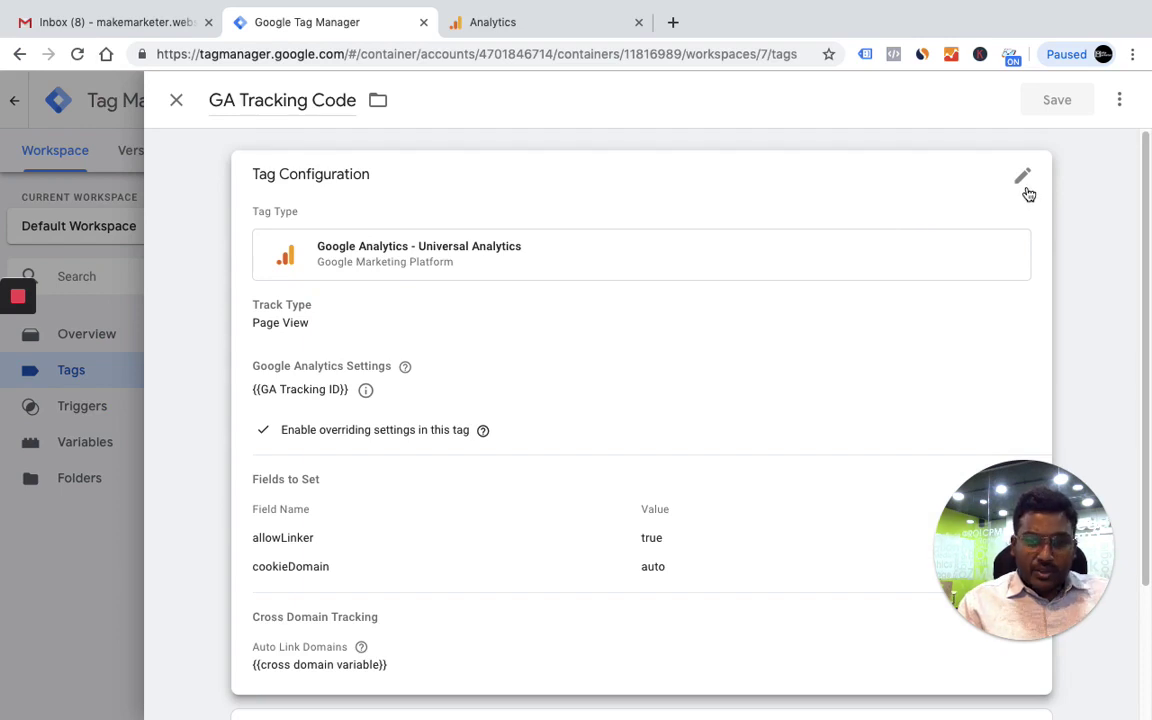
left_click(1022, 180)
scroll(644, 408, "down", 3)
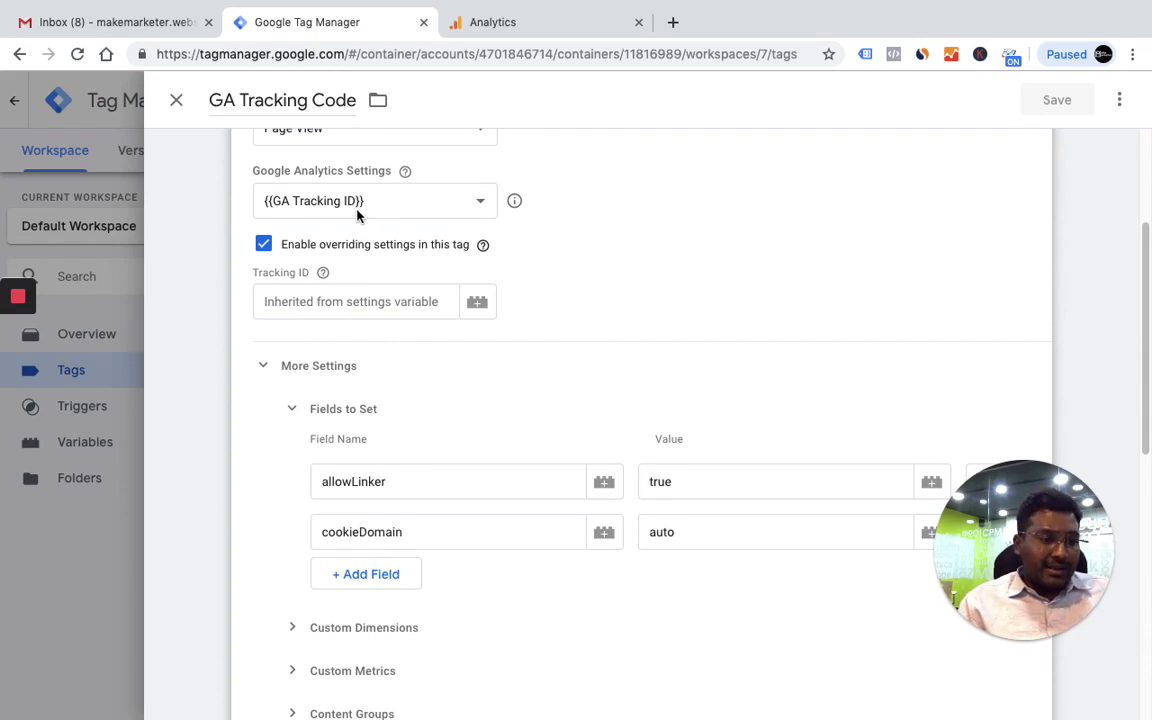
scroll(380, 470, "down", 2)
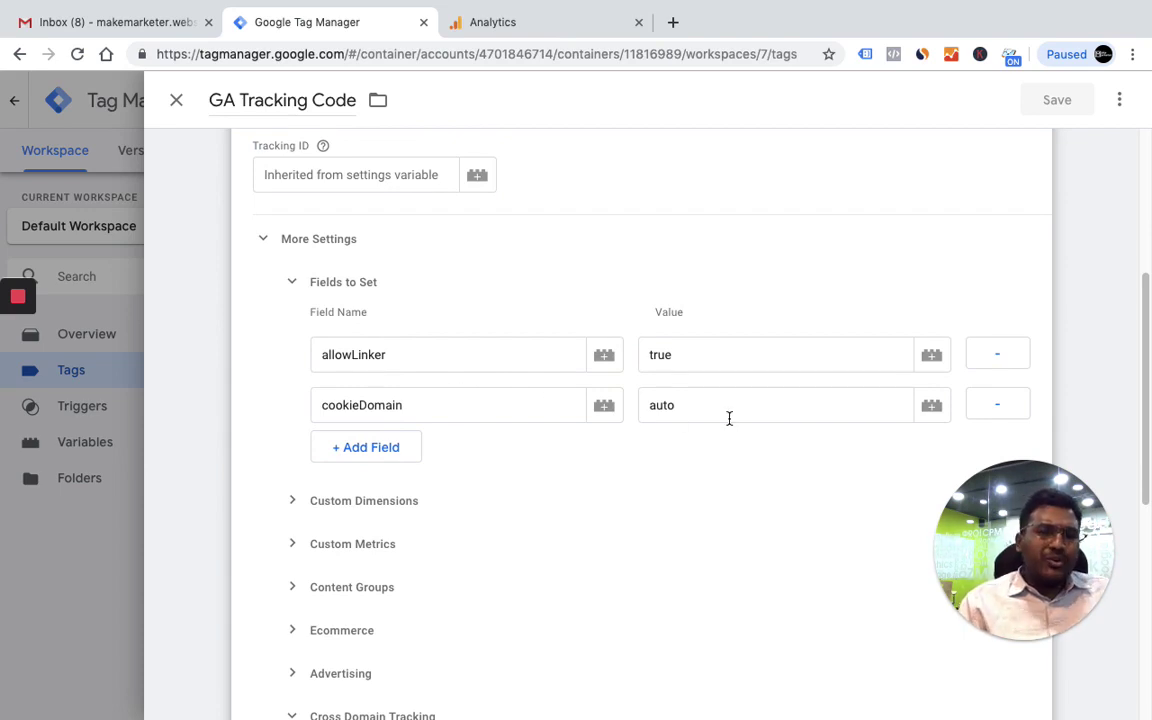
scroll(729, 418, "up", 1)
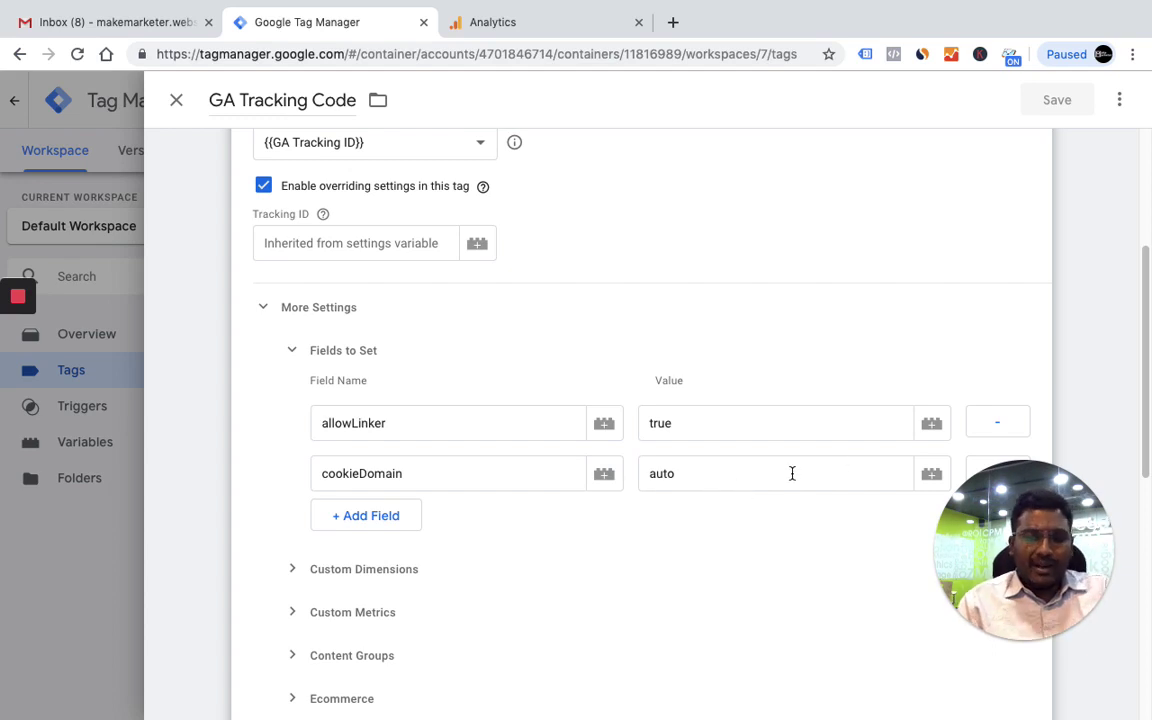
Examine the Auto Link Domains setting under Cross Domain Tracking in the GA Tracking Code tag, and close the tag without changes
scroll(789, 473, "down", 2)
scroll(660, 469, "down", 5)
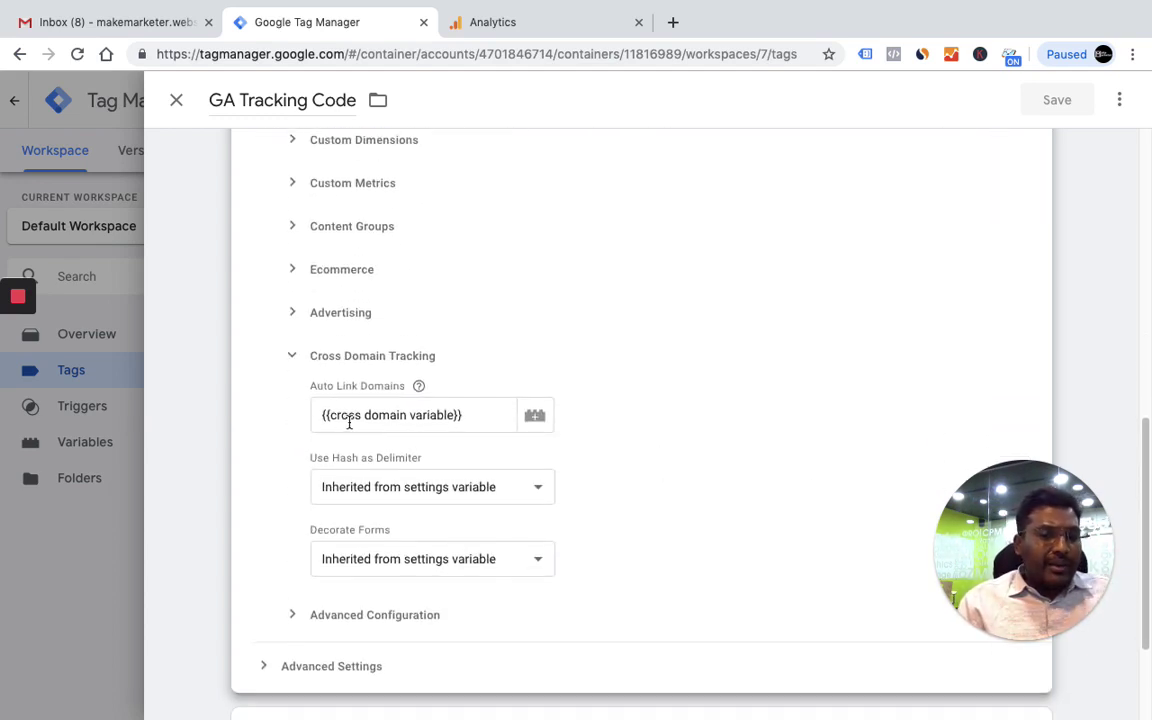
left_click_drag(466, 417, 315, 413)
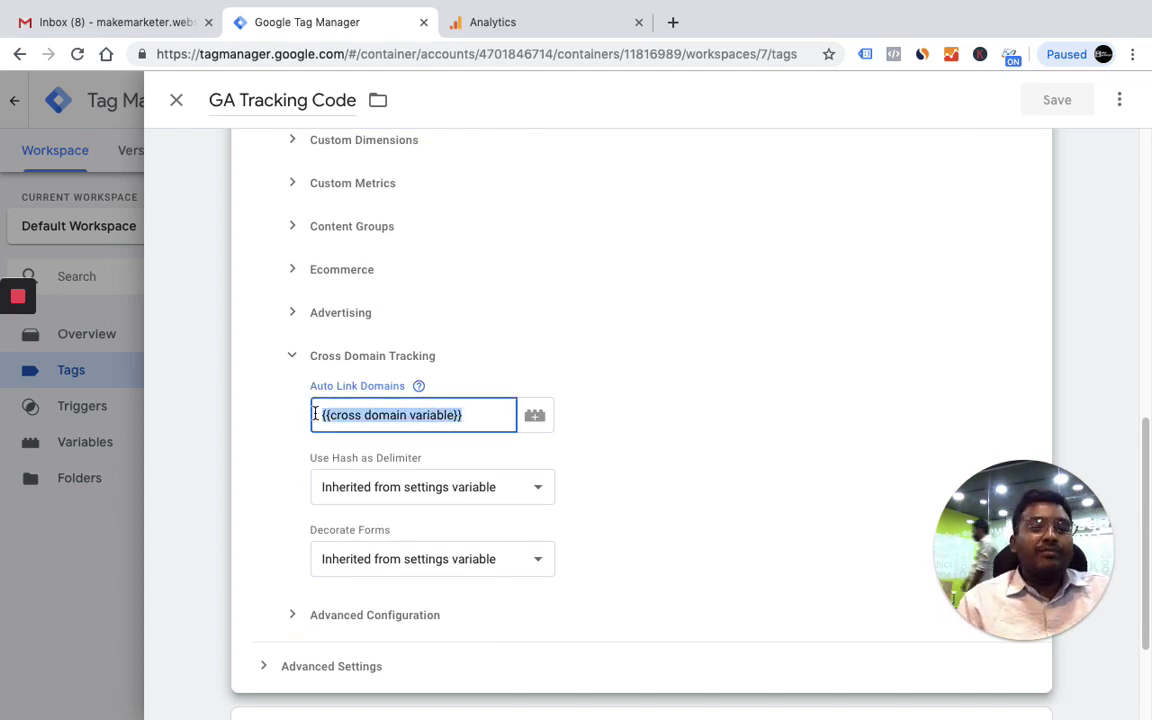
scroll(660, 318, "up", 6)
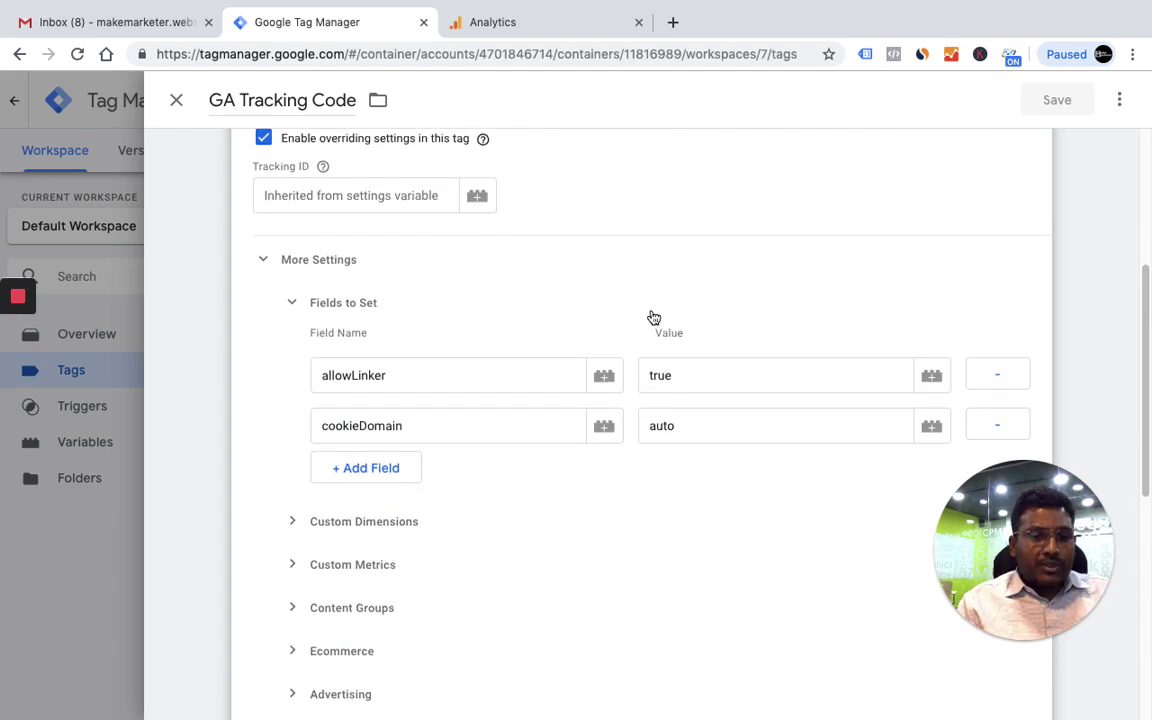
scroll(540, 505, "down", 4)
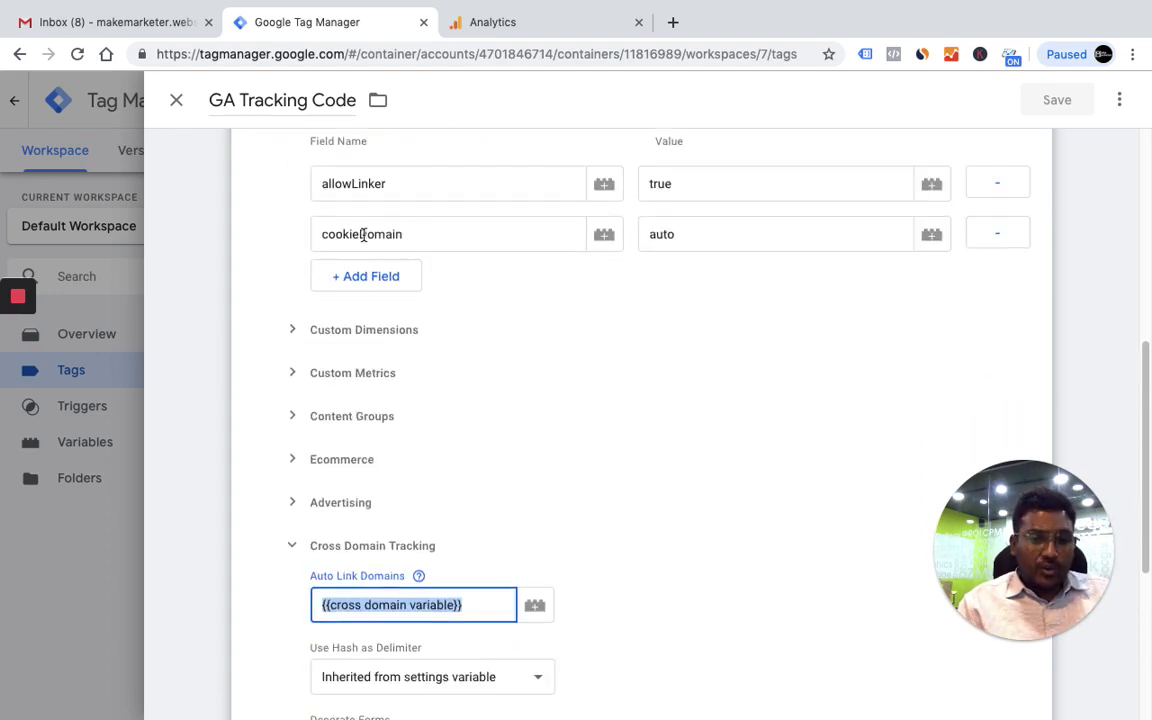
scroll(620, 450, "down", 3)
scroll(622, 451, "down", 1)
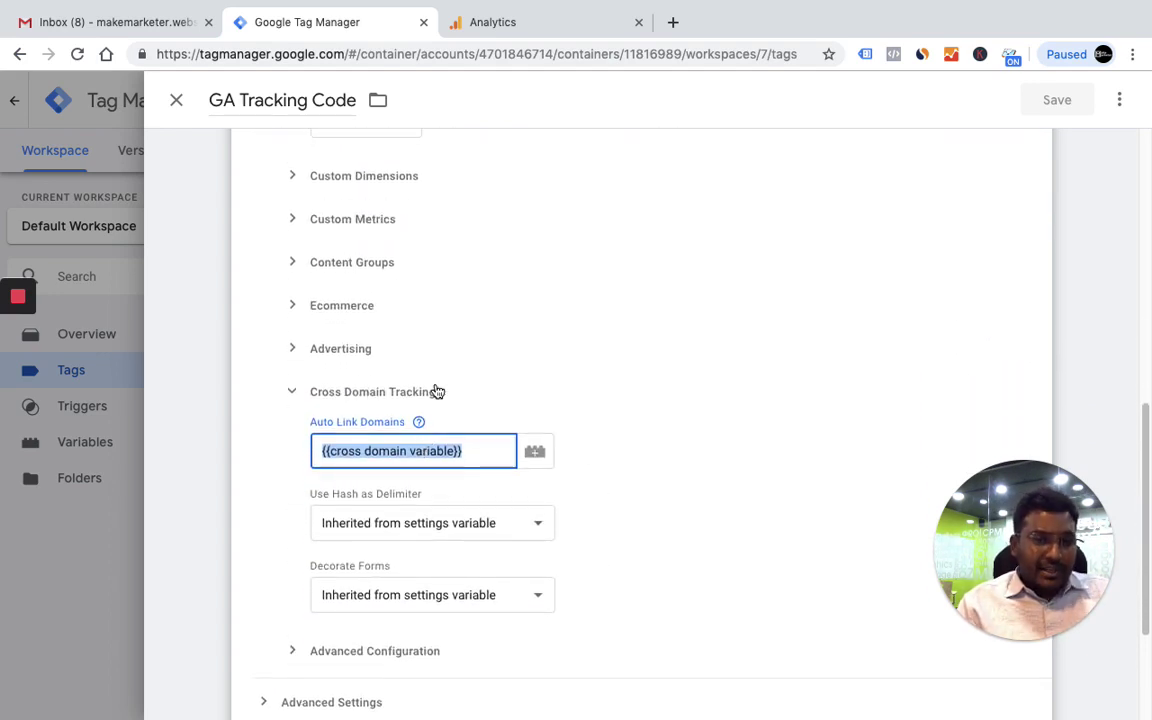
left_click(334, 411)
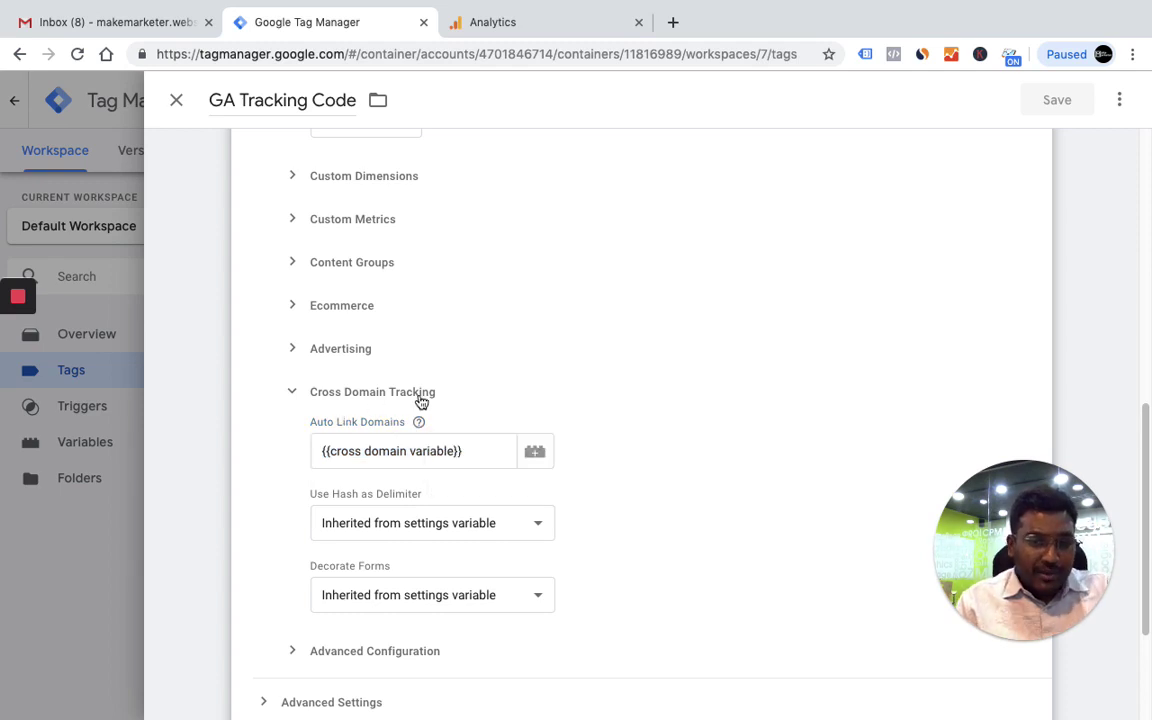
left_click_drag(438, 392, 307, 392)
left_click(386, 392)
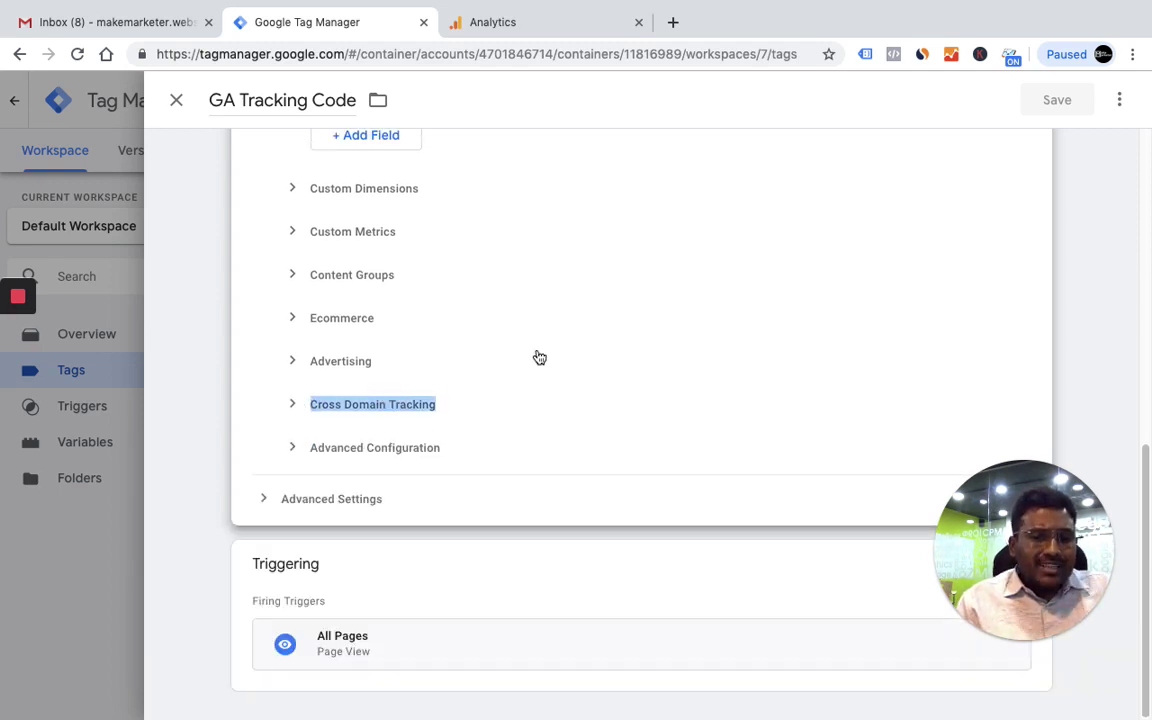
left_click(540, 360)
left_click(177, 104)
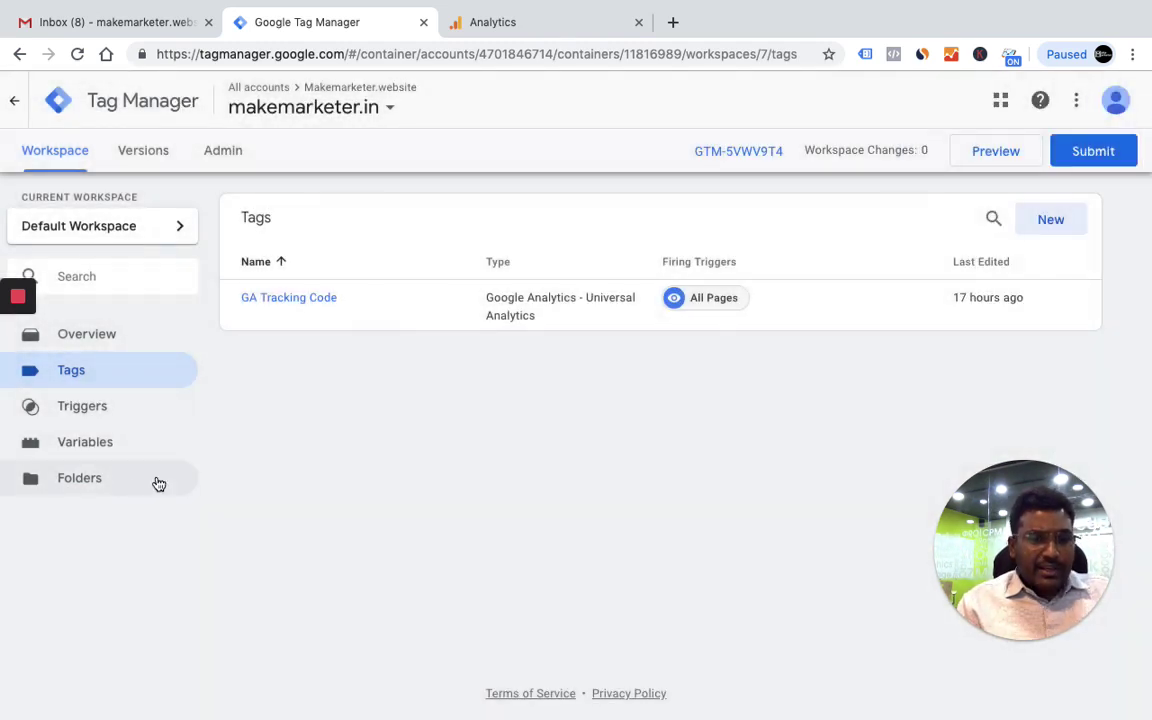
Review the domain list in the cross domain variable of the makemarketer.in container
left_click(92, 452)
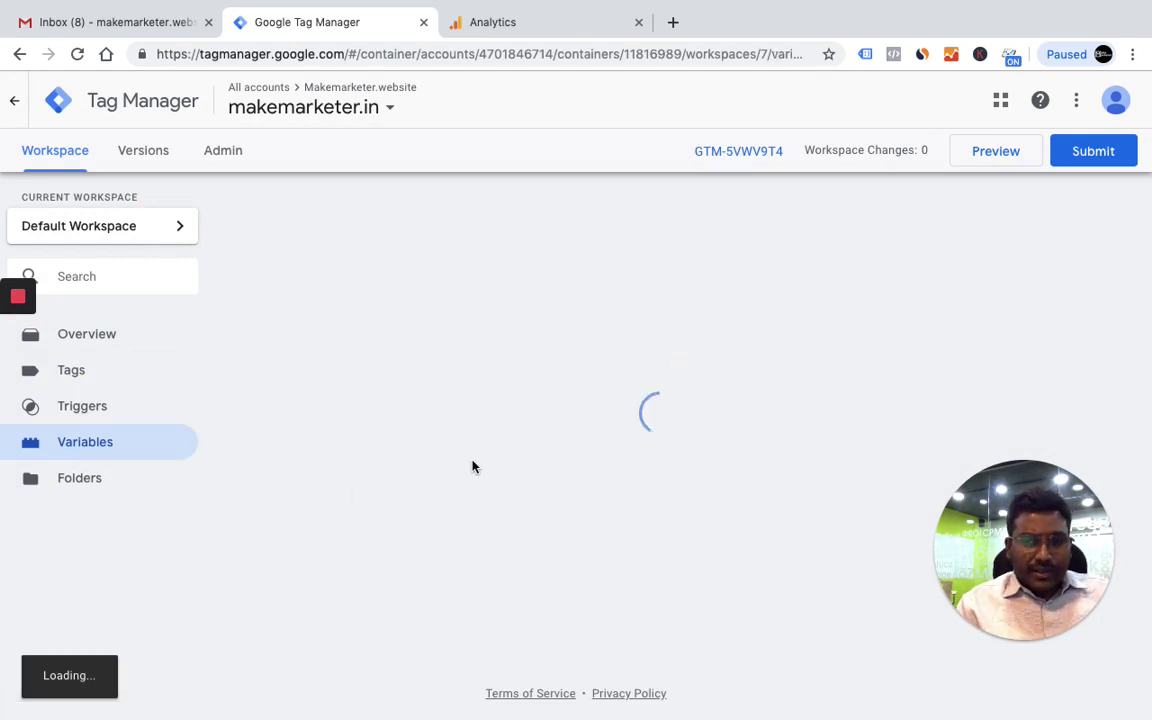
left_click(304, 580)
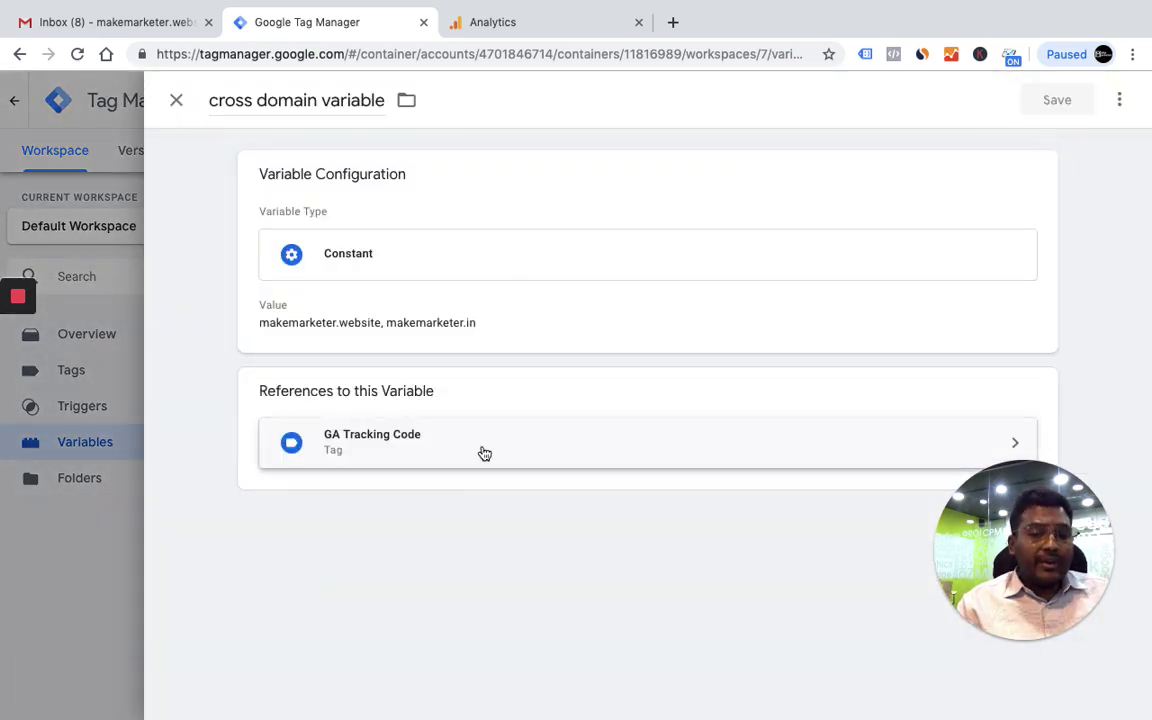
left_click(1031, 177)
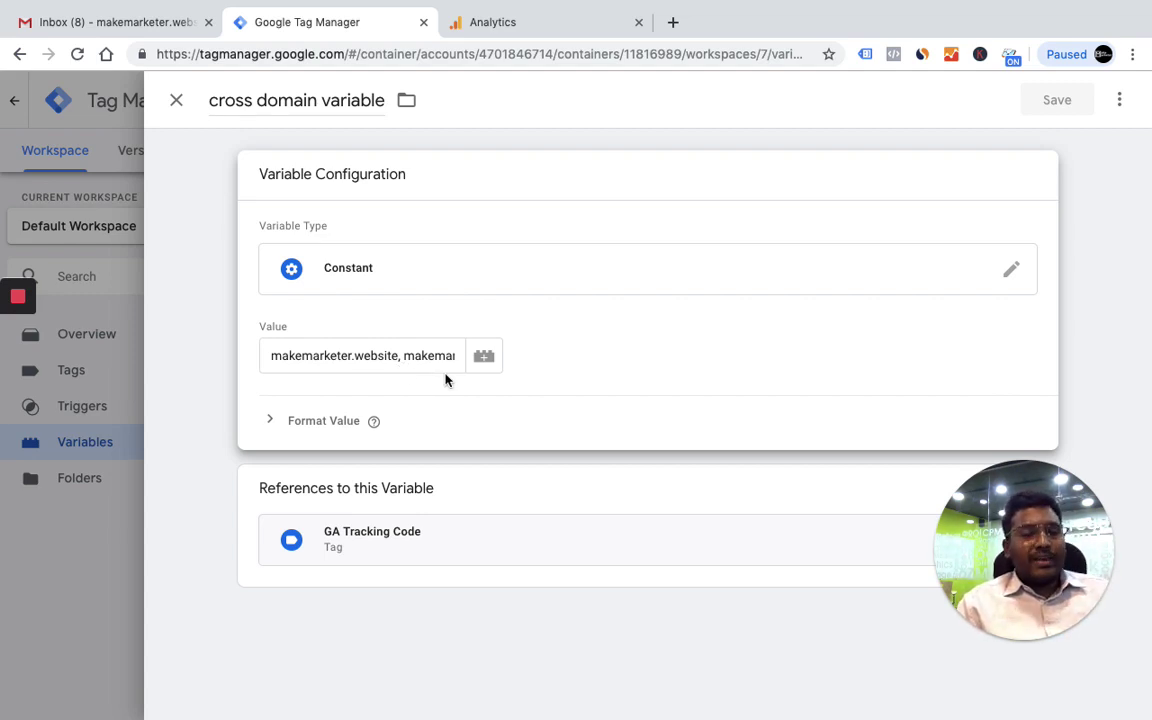
left_click(177, 101)
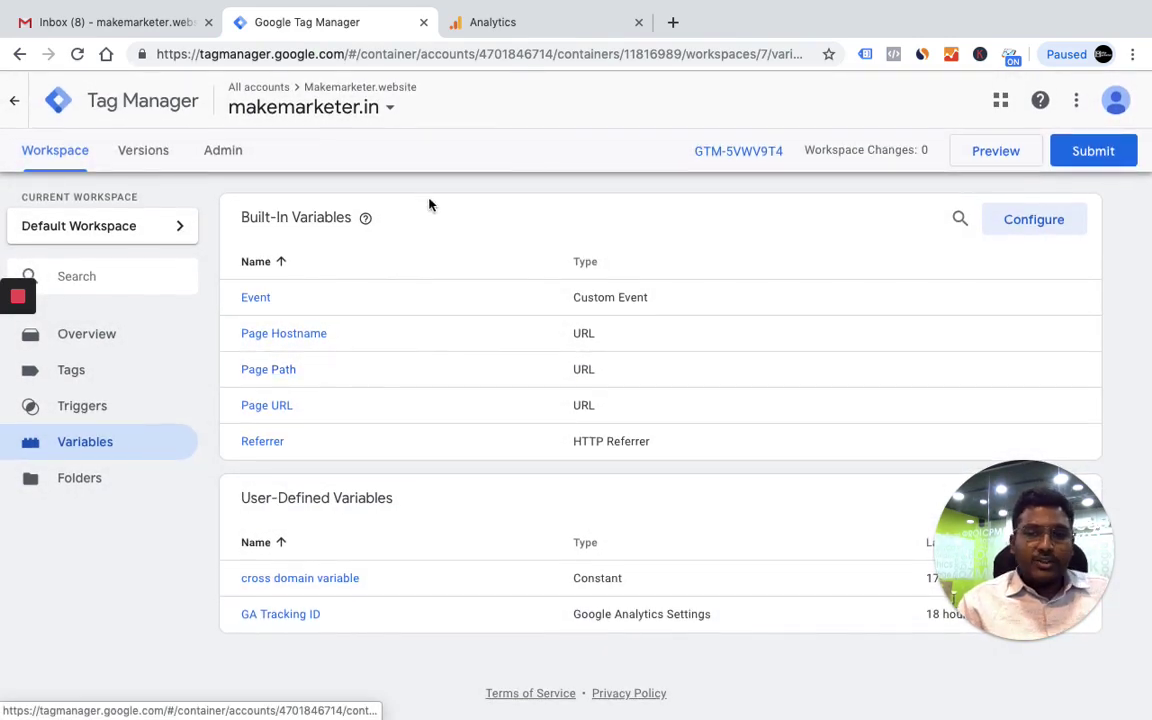
Switch to the makemarketer.website container and review the linker fields and Auto Link Domains of its GA Tracking Code tag
left_click(391, 108)
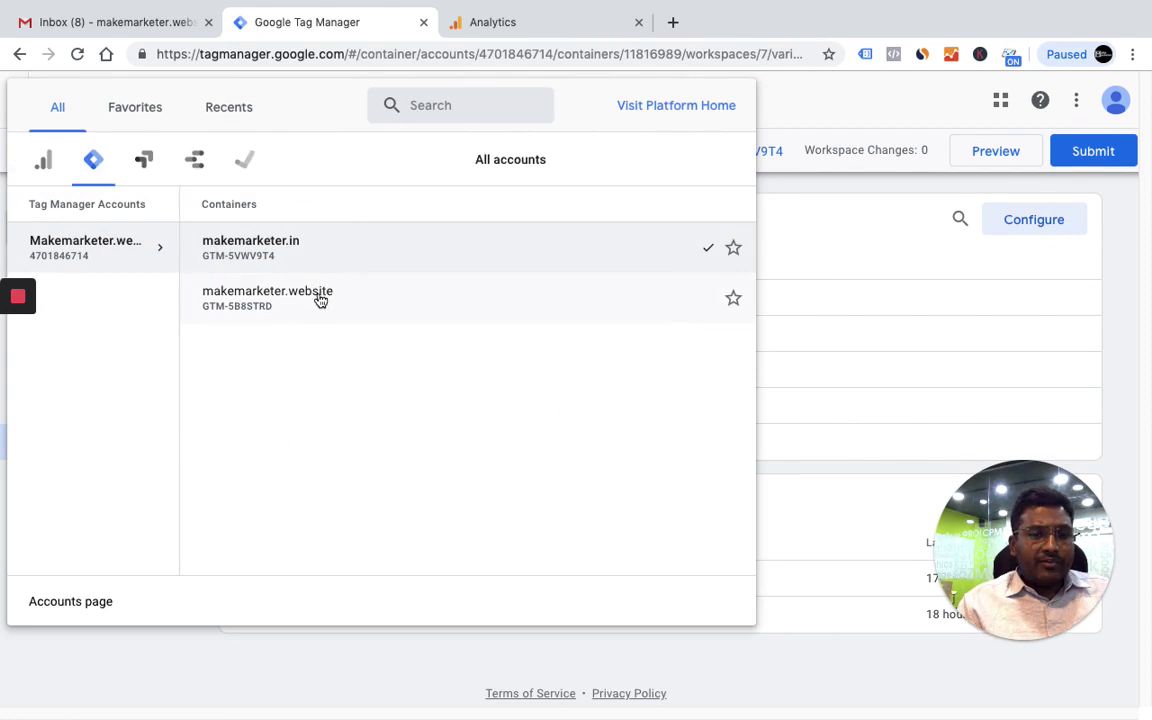
left_click(318, 298)
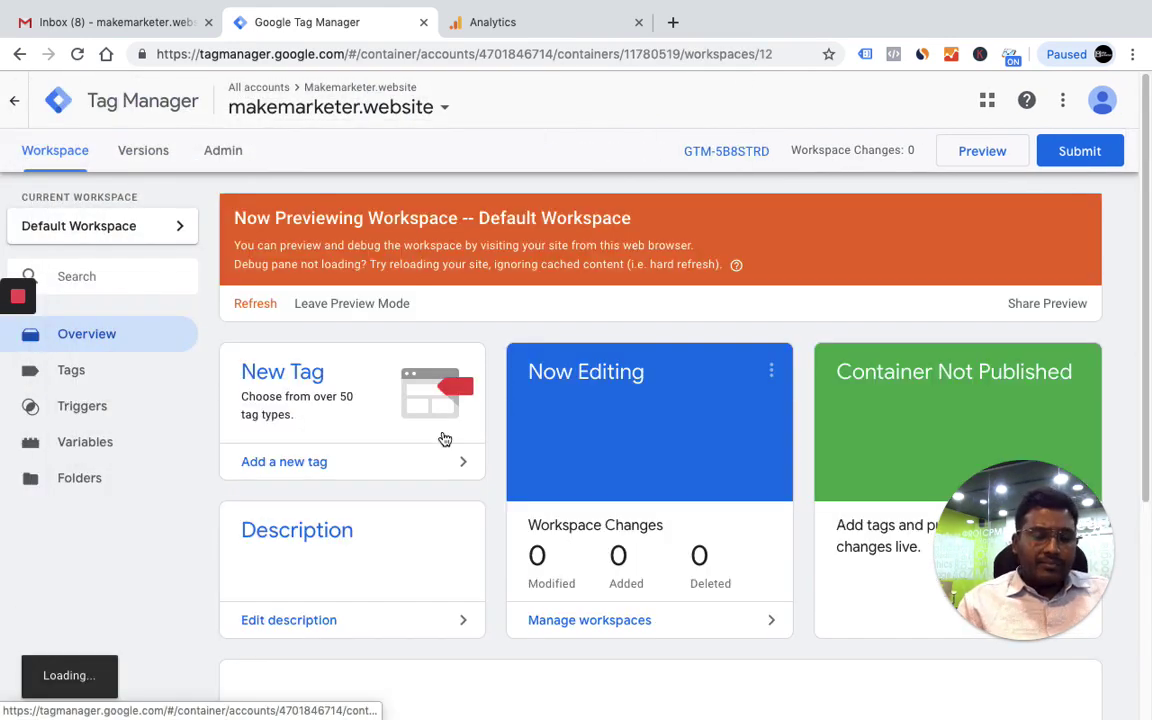
left_click(88, 376)
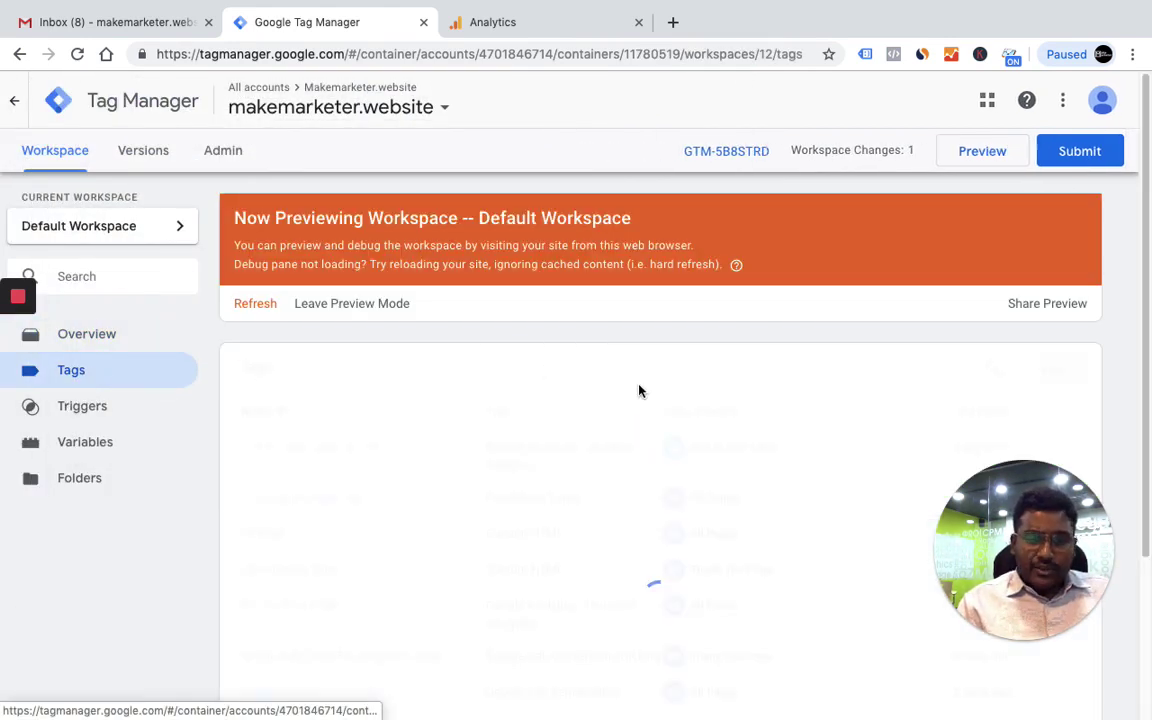
scroll(473, 463, "down", 2)
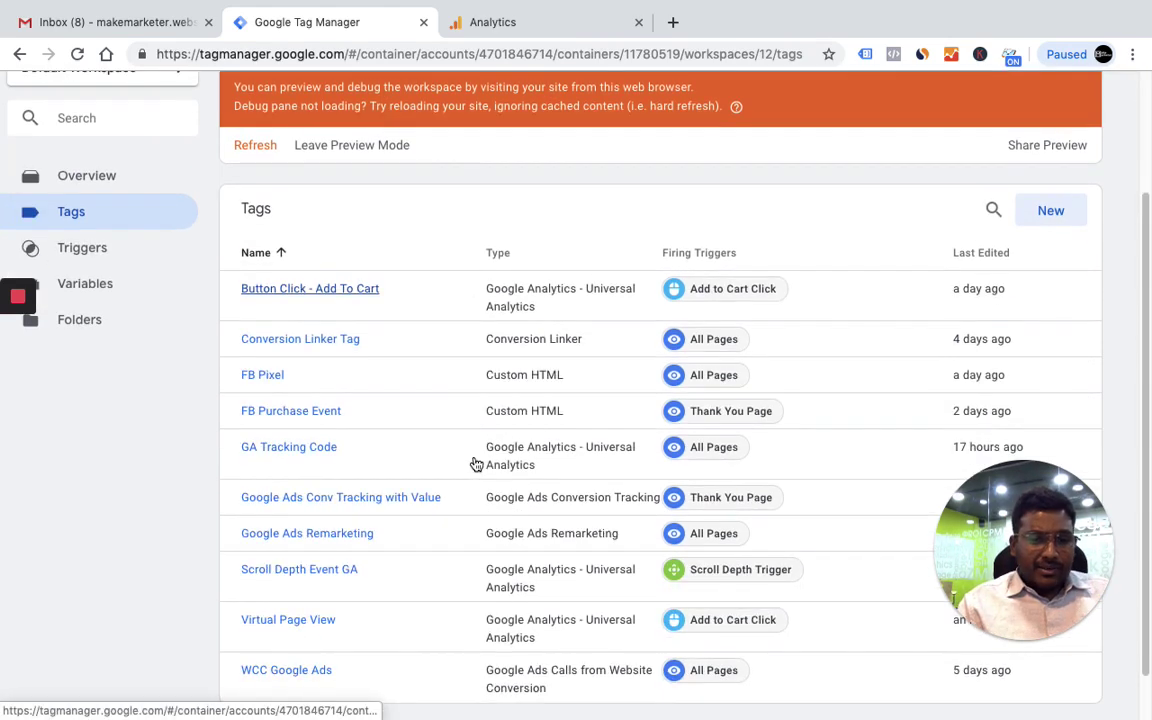
left_click(321, 452)
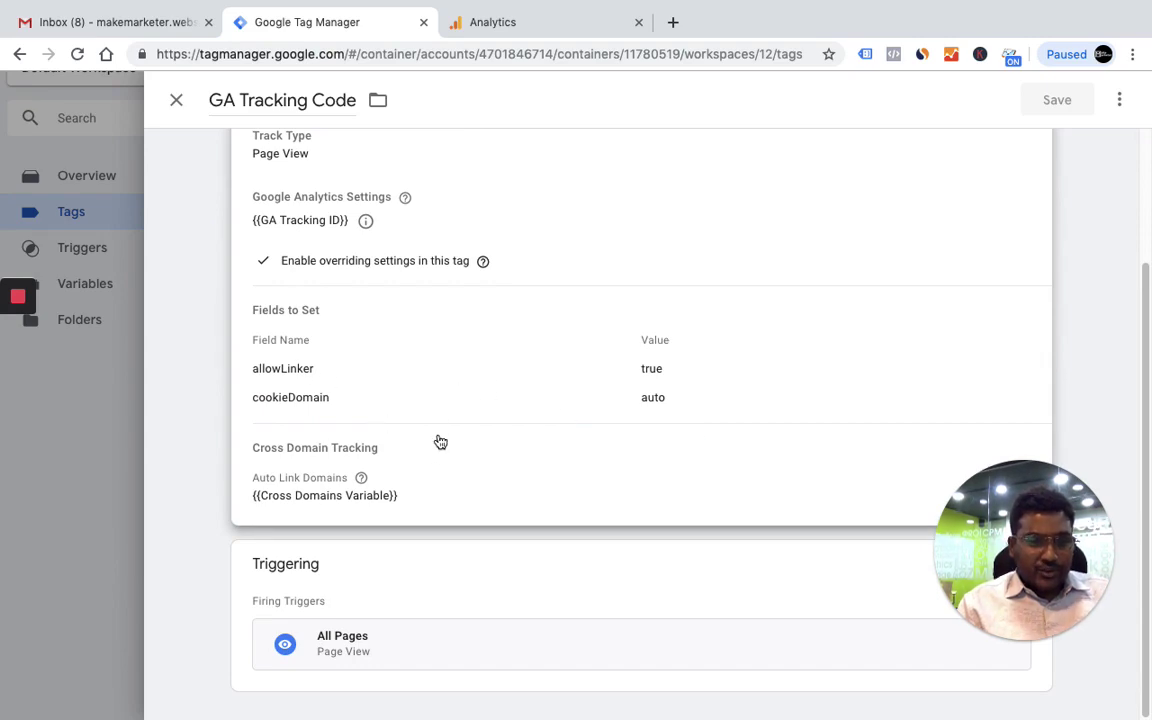
mouse_move(308, 505)
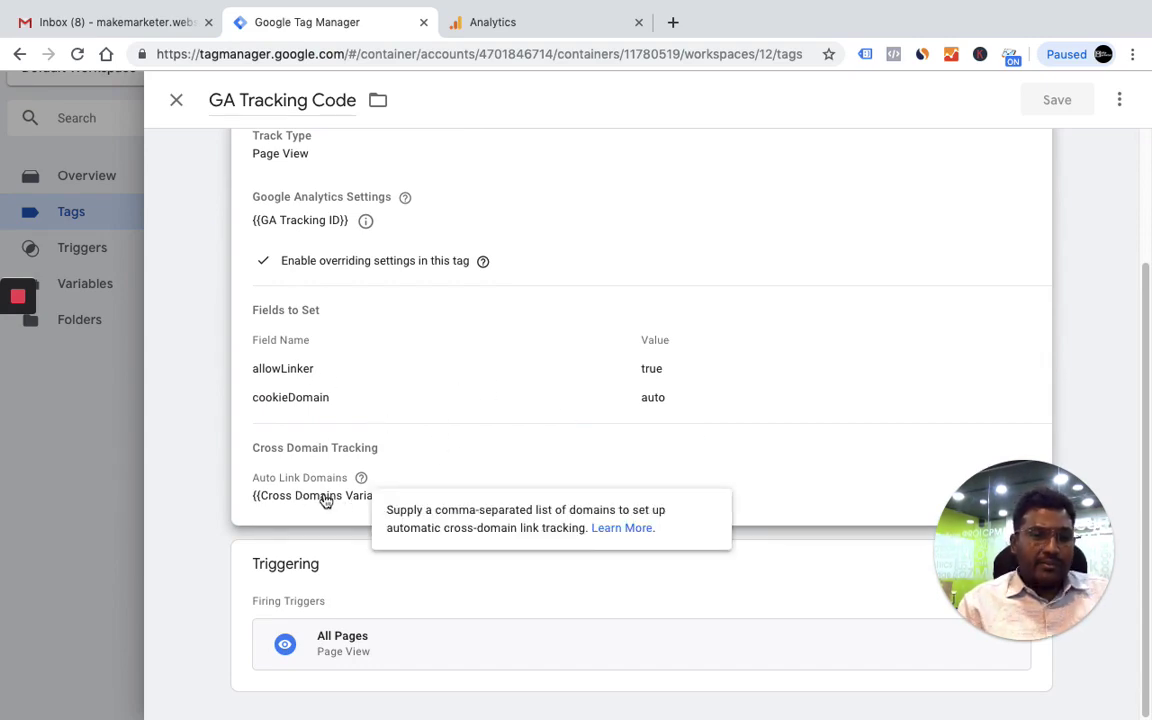
left_click(178, 100)
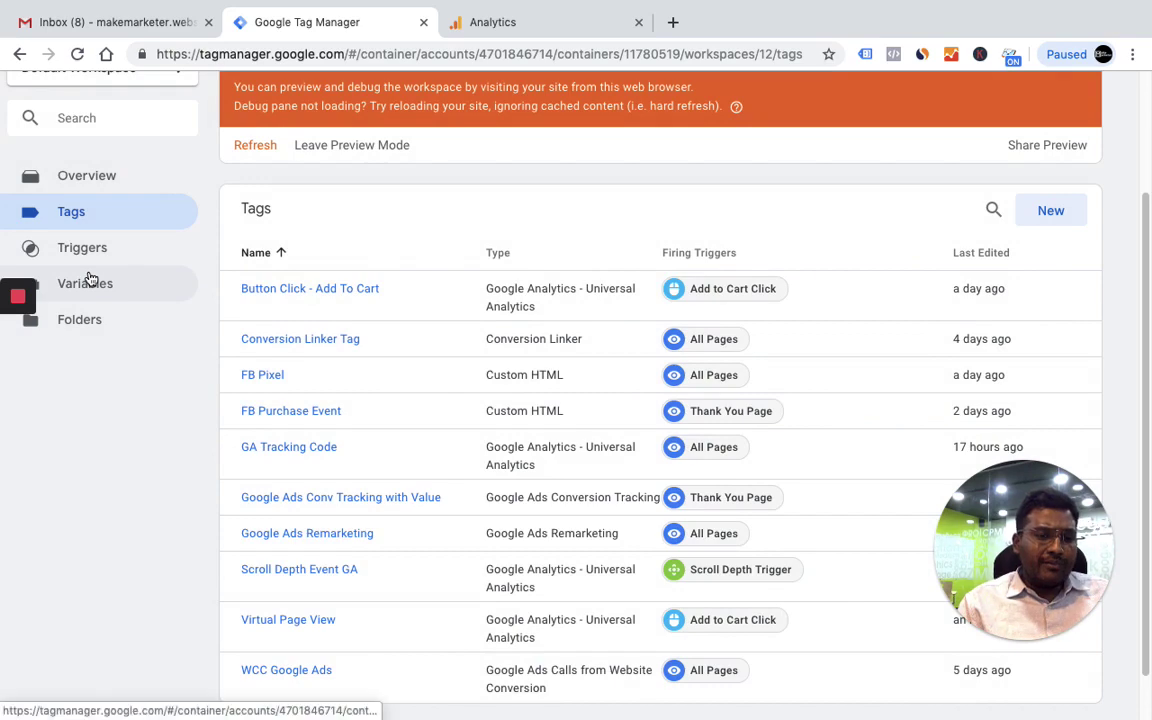
Open the user-defined Cross Domains Variable of the makemarketer.website container for review
left_click(90, 281)
scroll(389, 383, "down", 10)
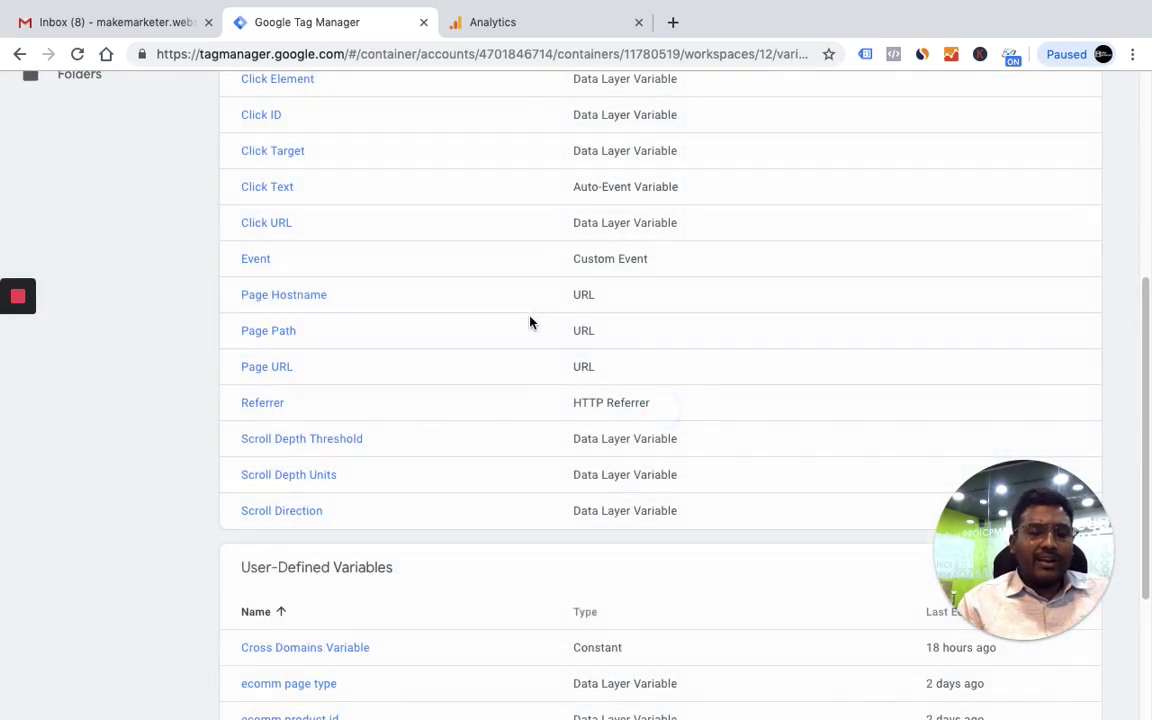
left_click(339, 505)
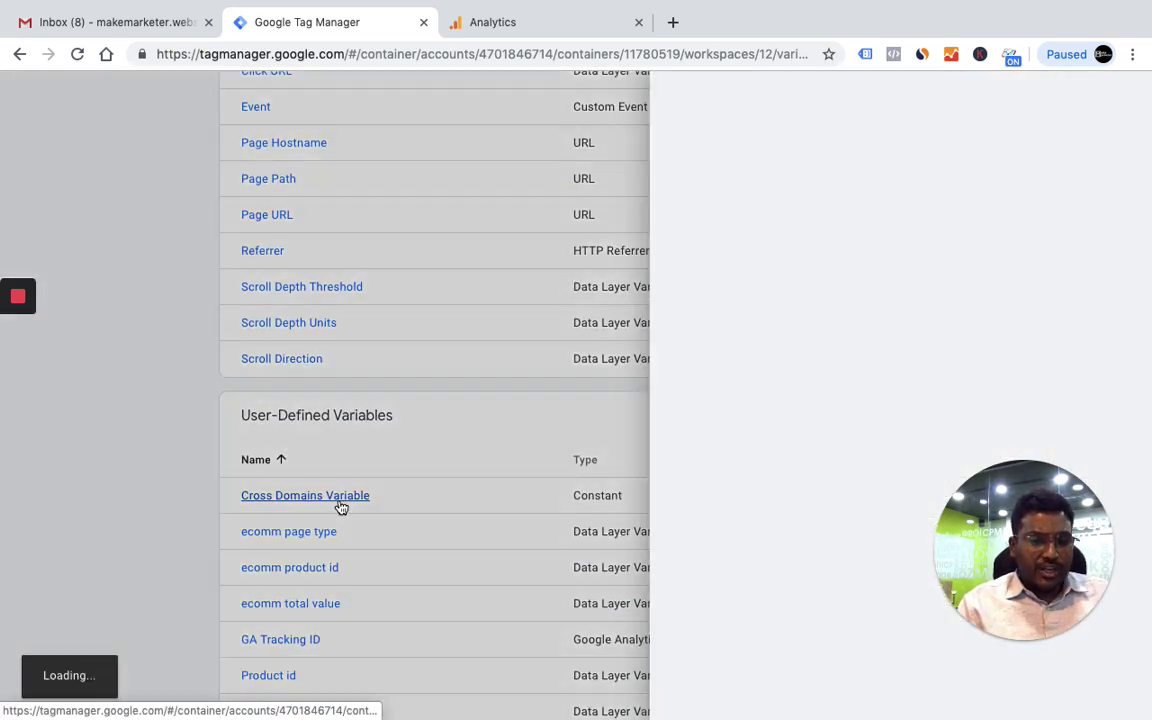
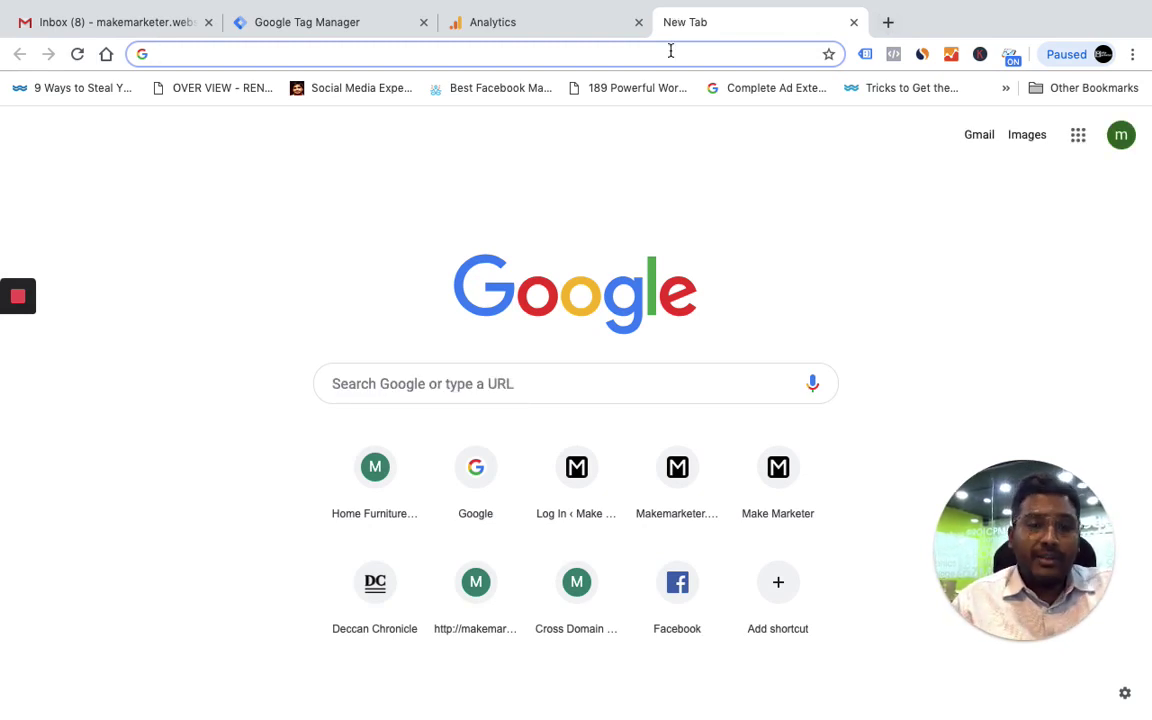
Enter the web address makemarketer.website/ in the new tab with the query parameter utm_source
type("make")
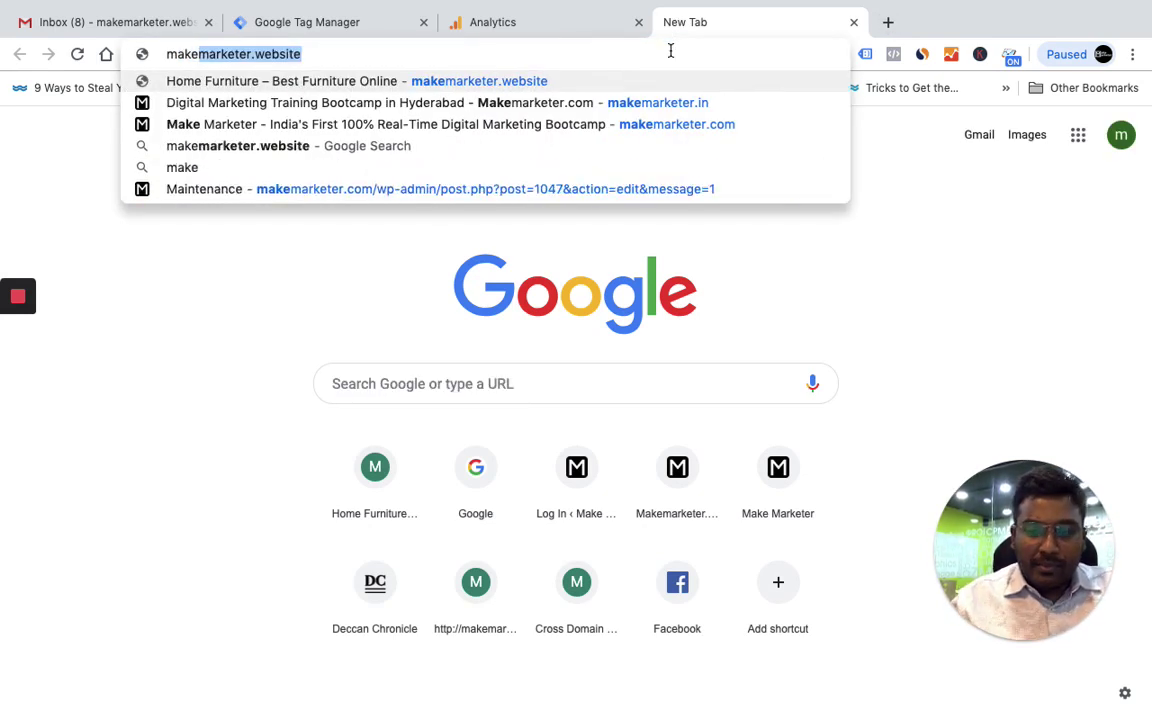
key("Right")
type("/")
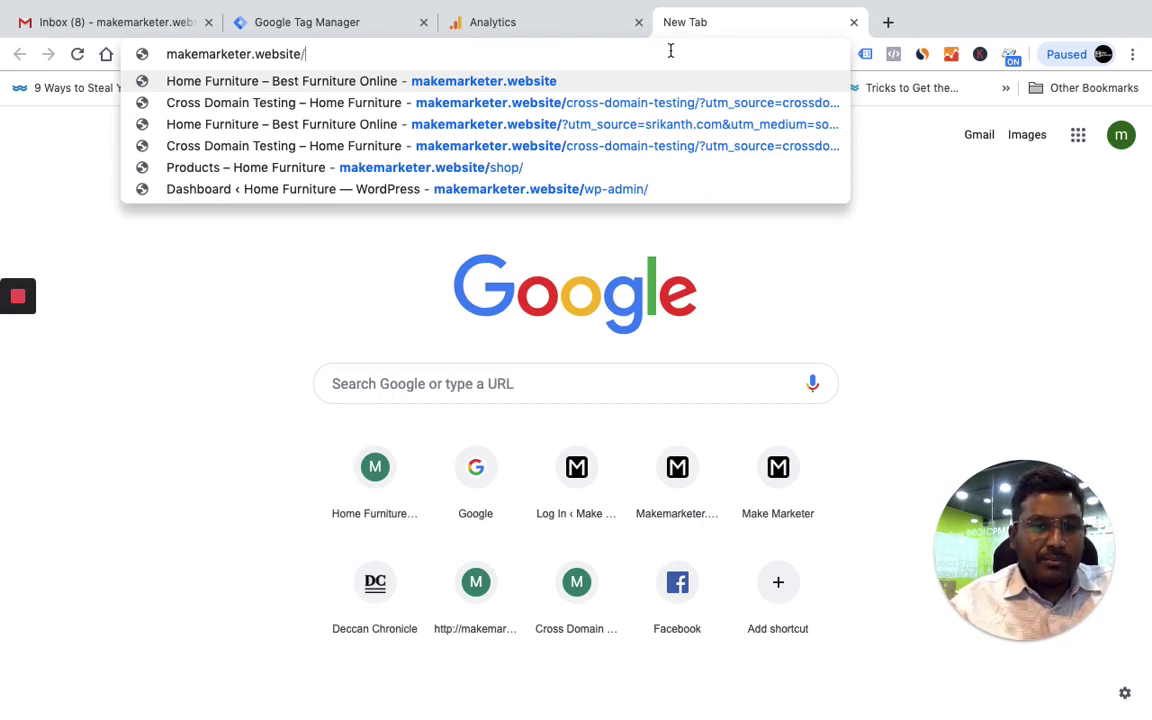
type("?utm")
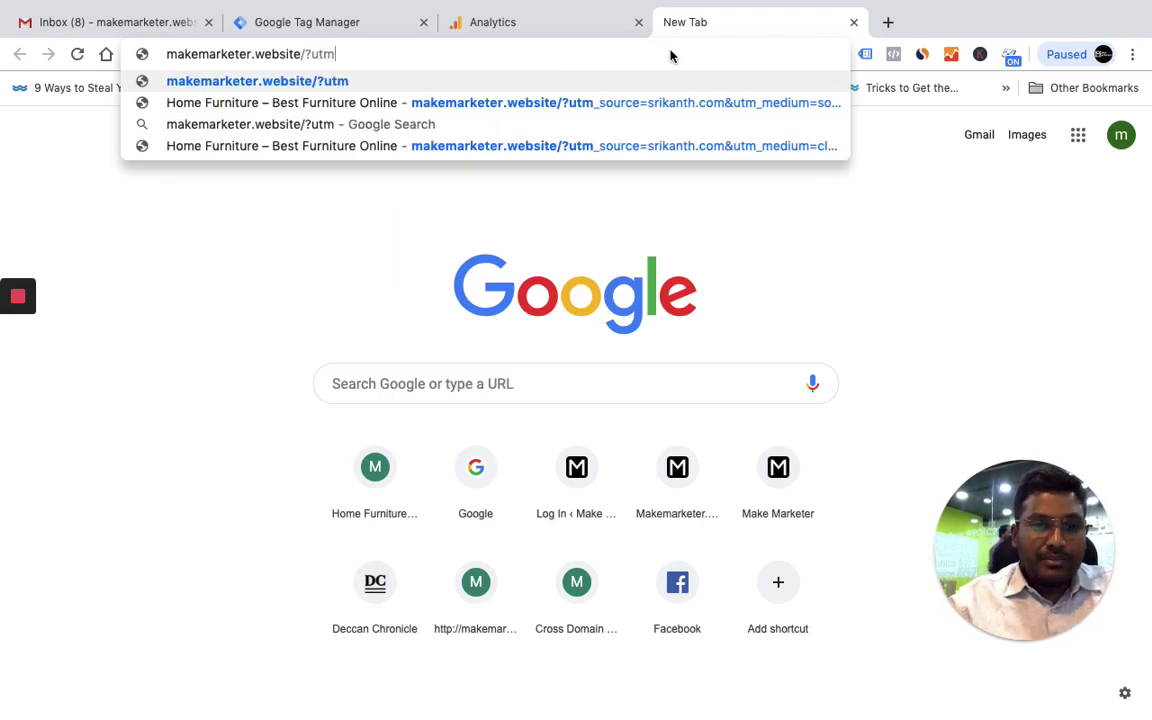
type("+")
key("BackSpace")
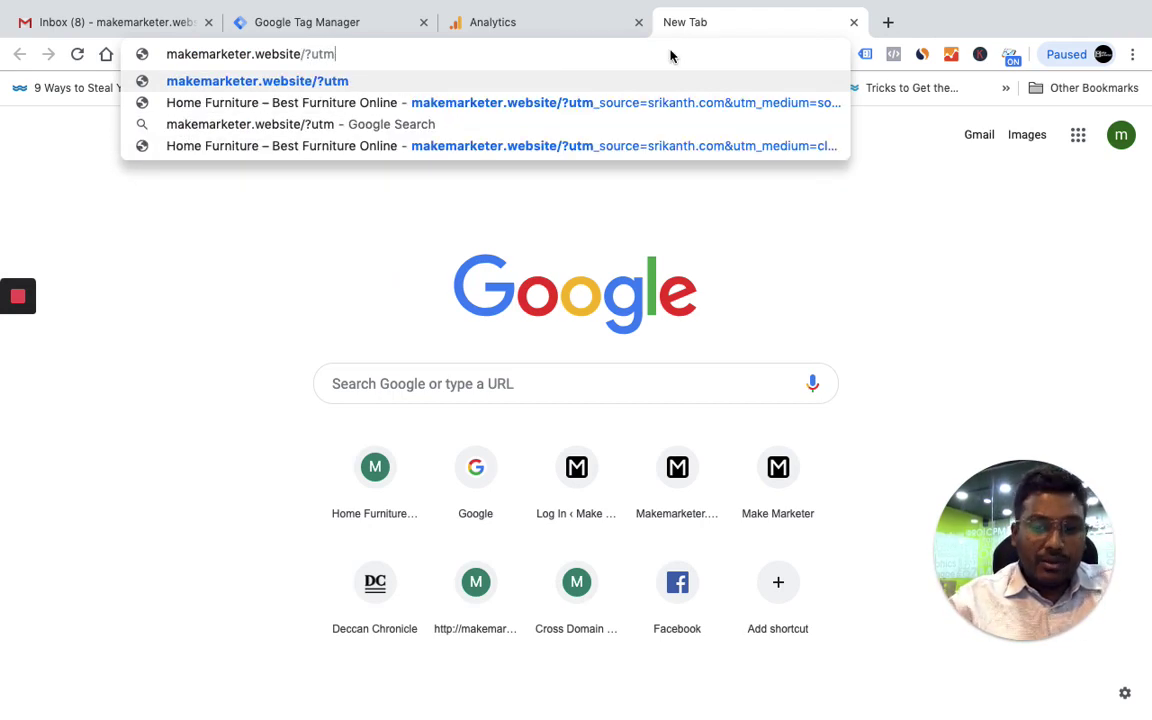
type("-source")
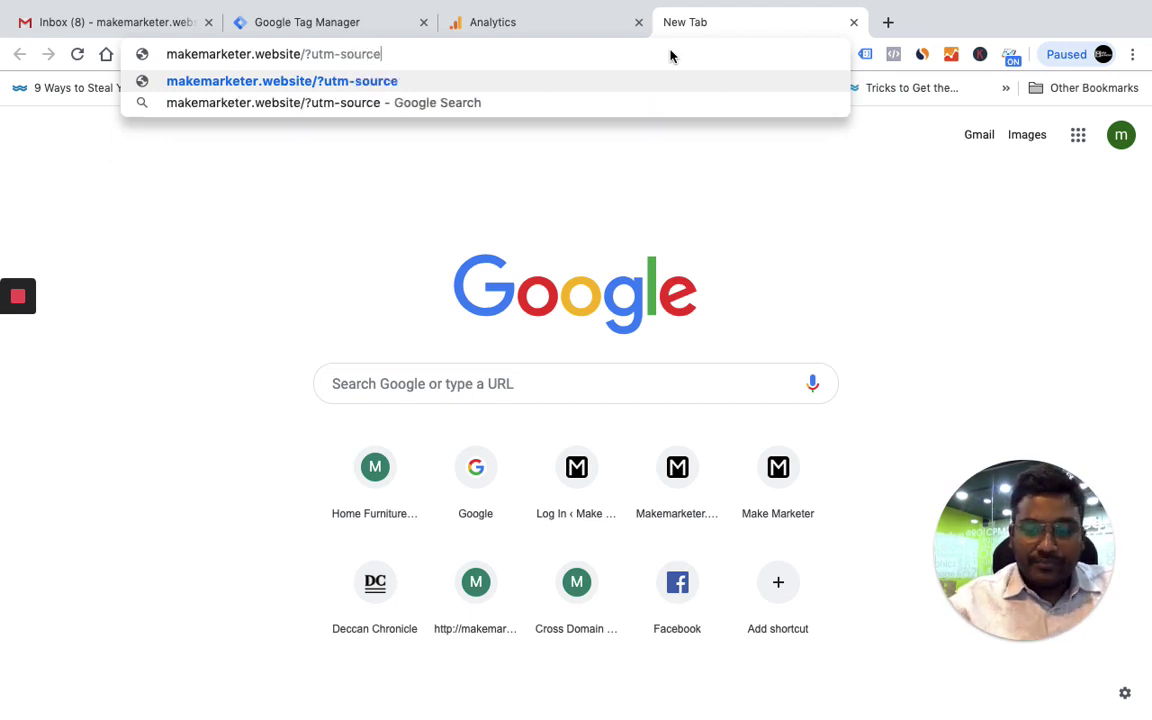
key("BackSpace")
key("BackSpace")
key("BackSpace")
key("BackSpace")
key("BackSpace")
key("BackSpace")
key("BackSpace")
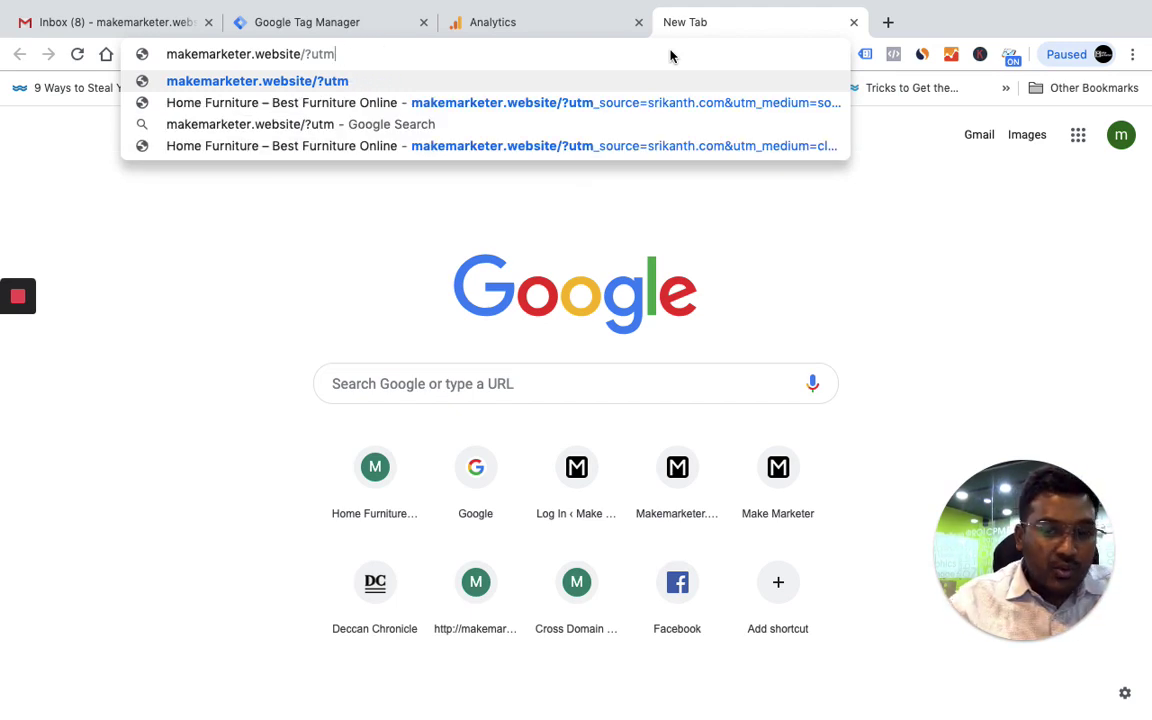
type("_source")
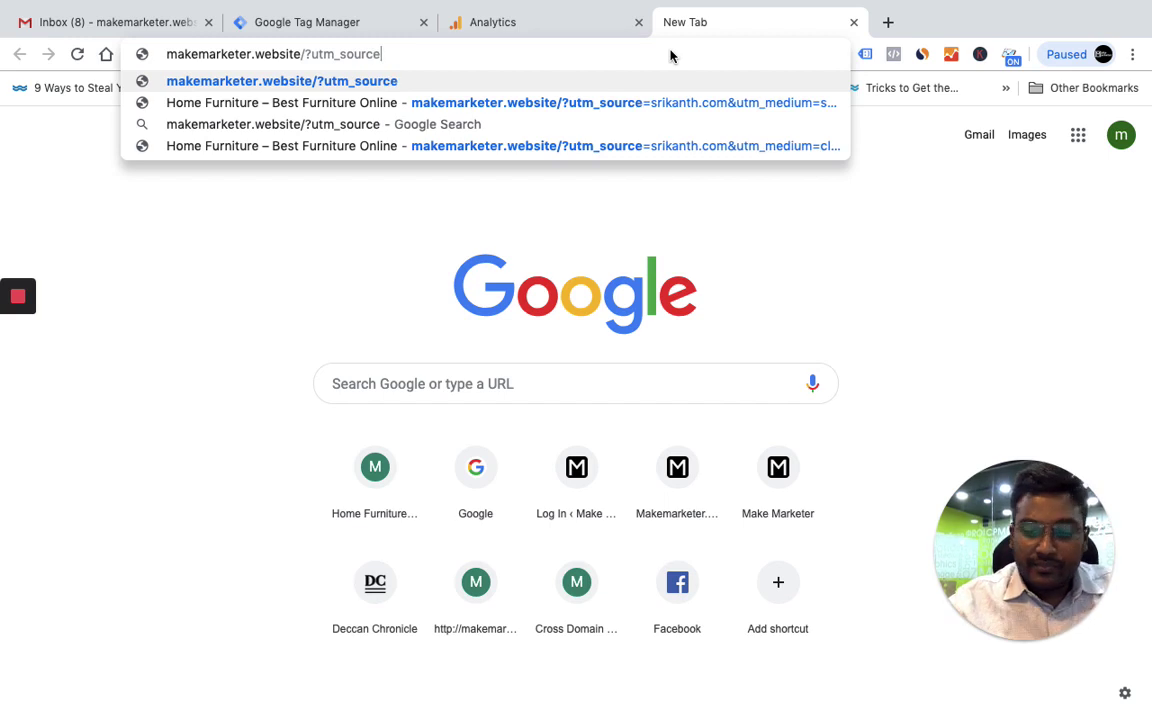
Give the utm_source parameter the value CDTestingvideo and begin a second UTM parameter in the address
type("=tes")
key("BackSpace")
key("BackSpace")
key("BackSpace")
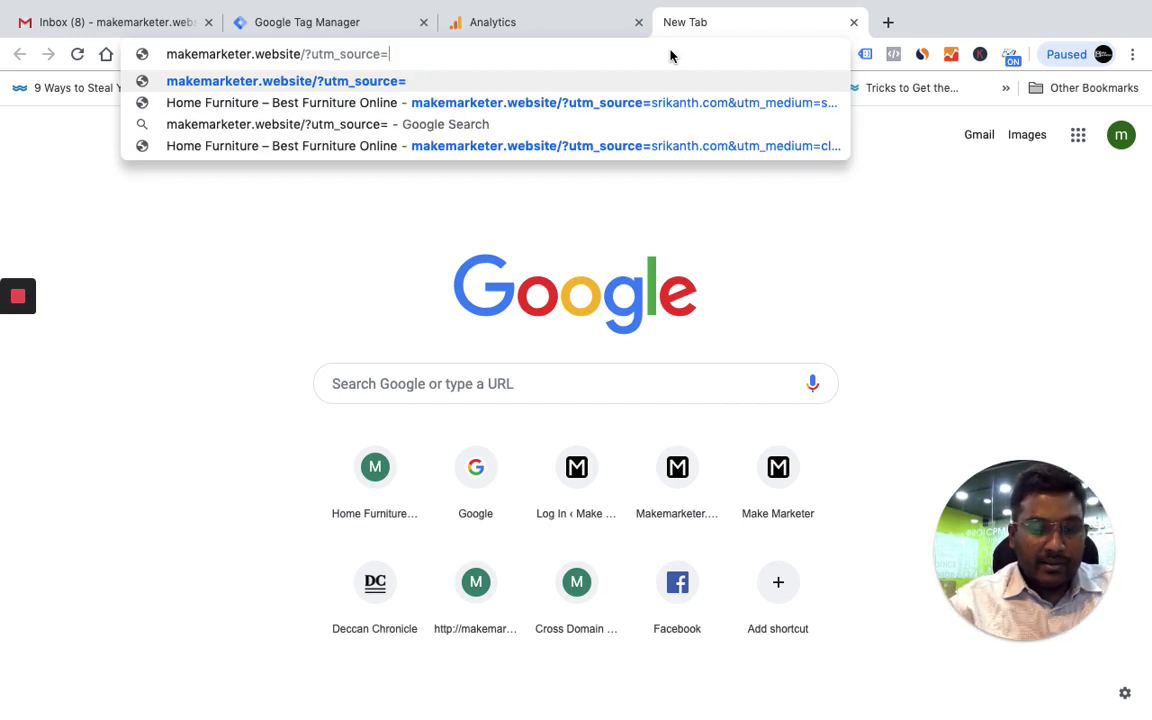
type("CD")
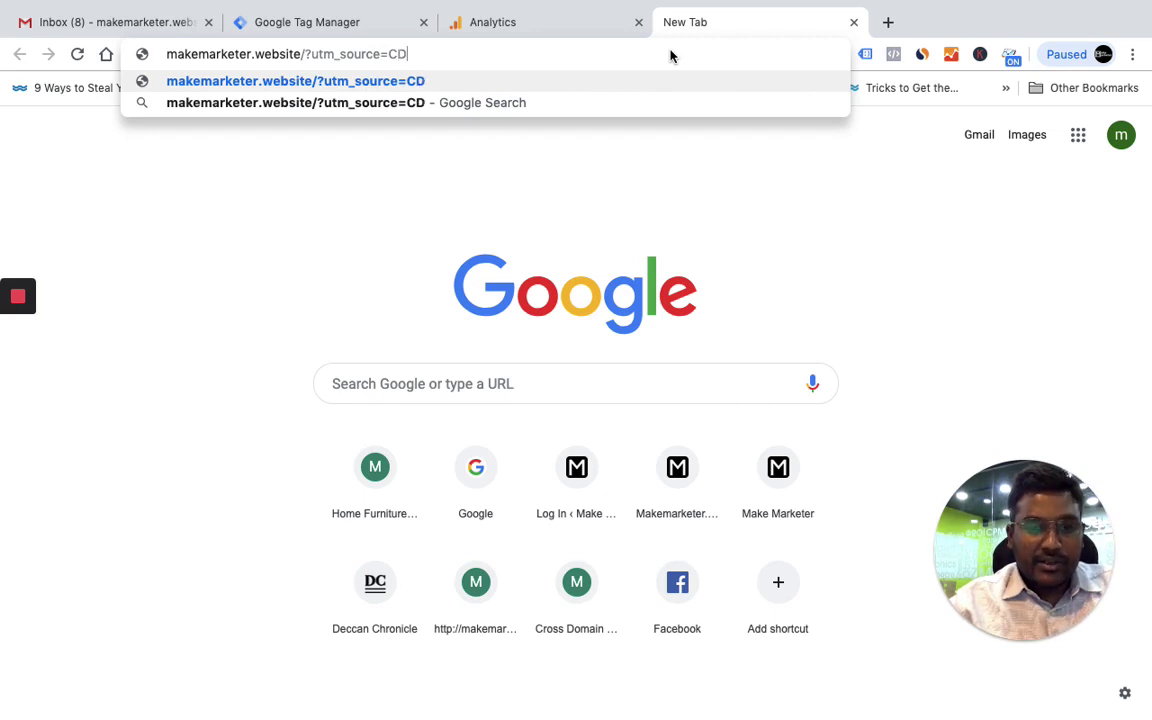
type("Testing")
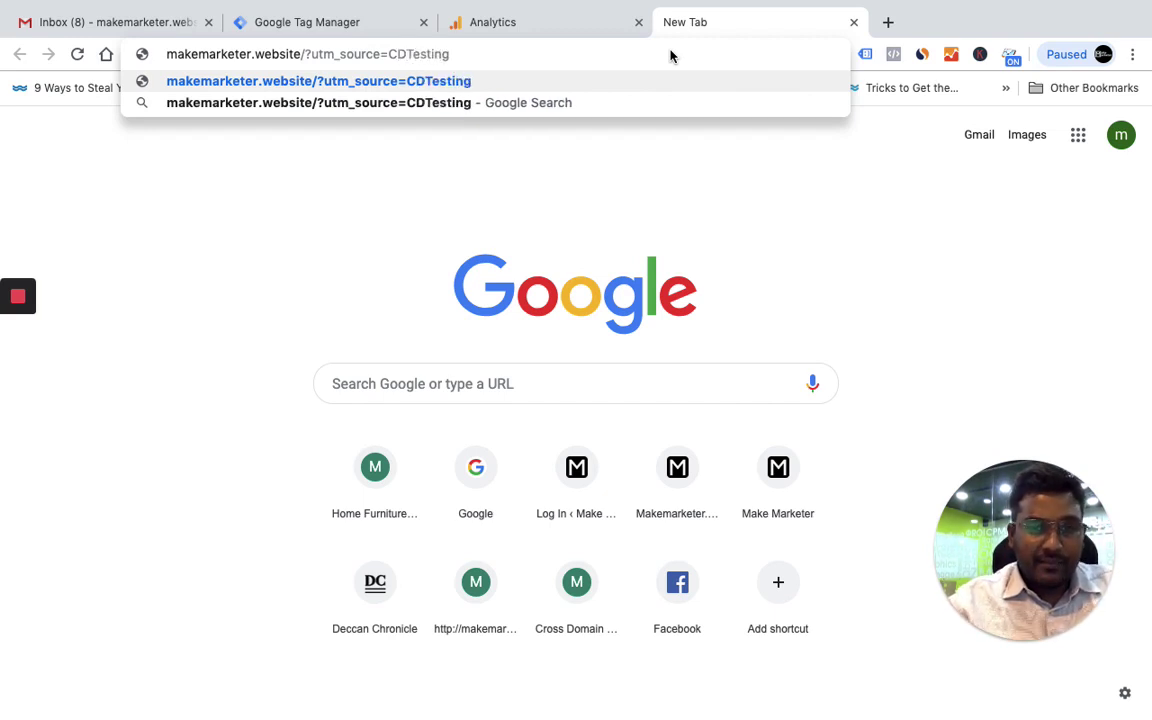
type("vide")
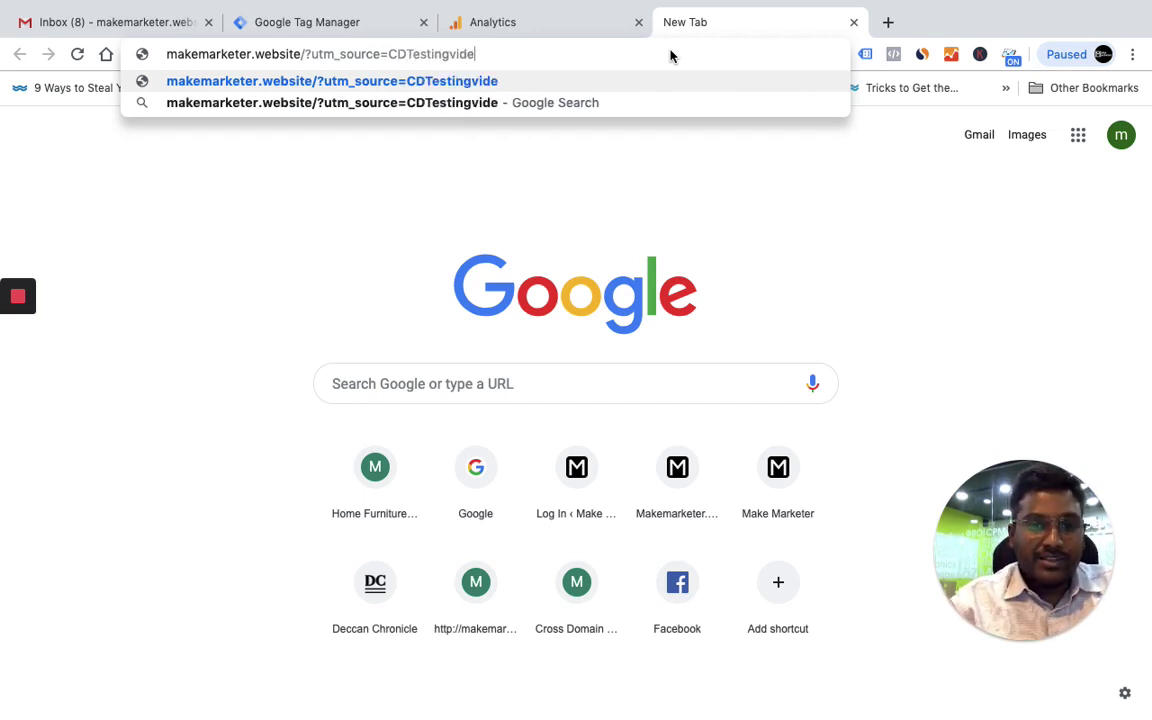
type("o&utm_m")
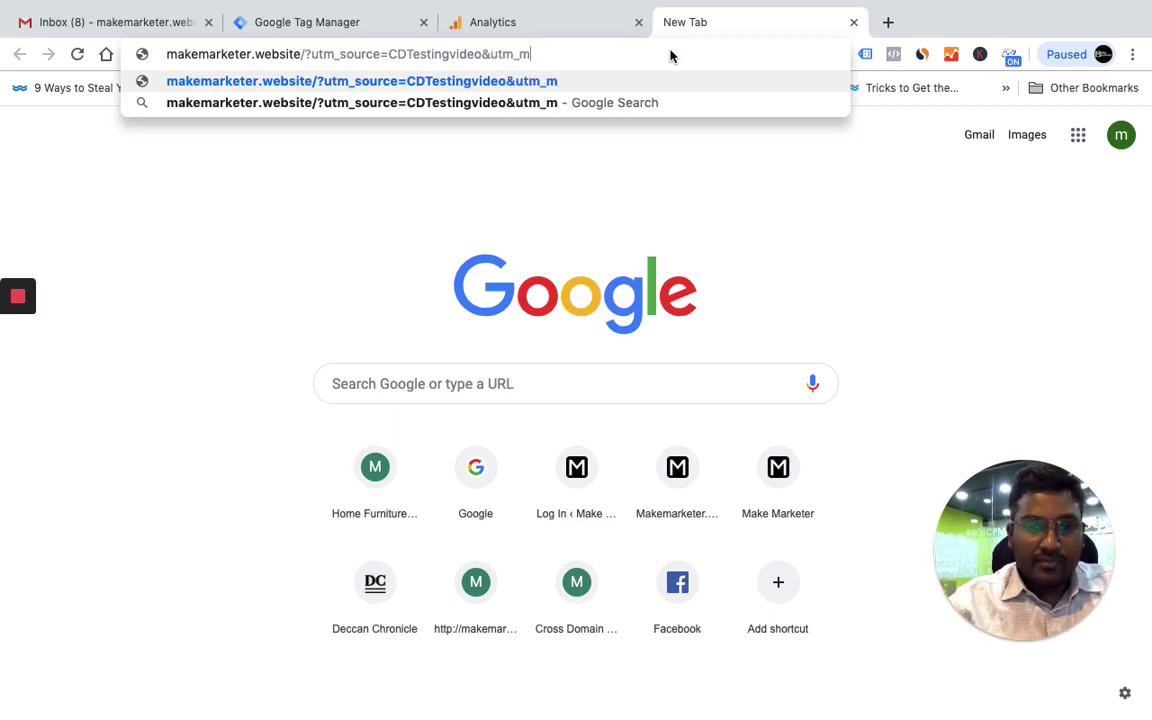
Complete the address with utm_medium=RegularClass and load the tagged makemarketer.website page
type("edium")
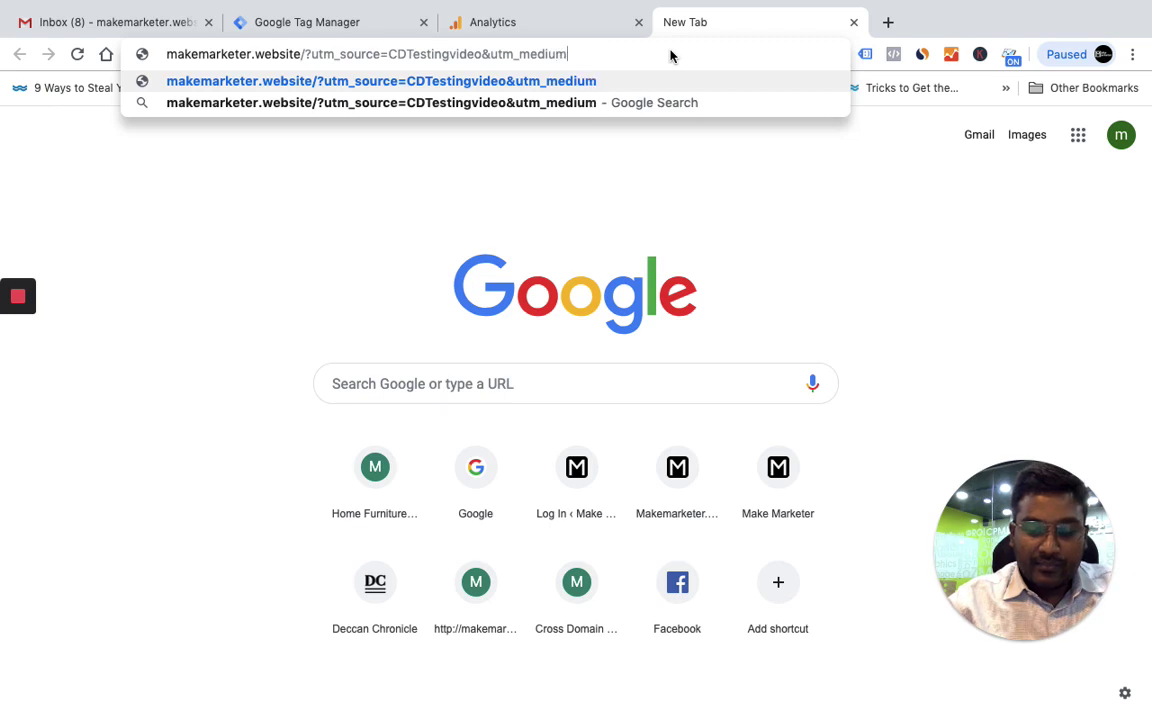
type("+")
key("BackSpace")
type("=")
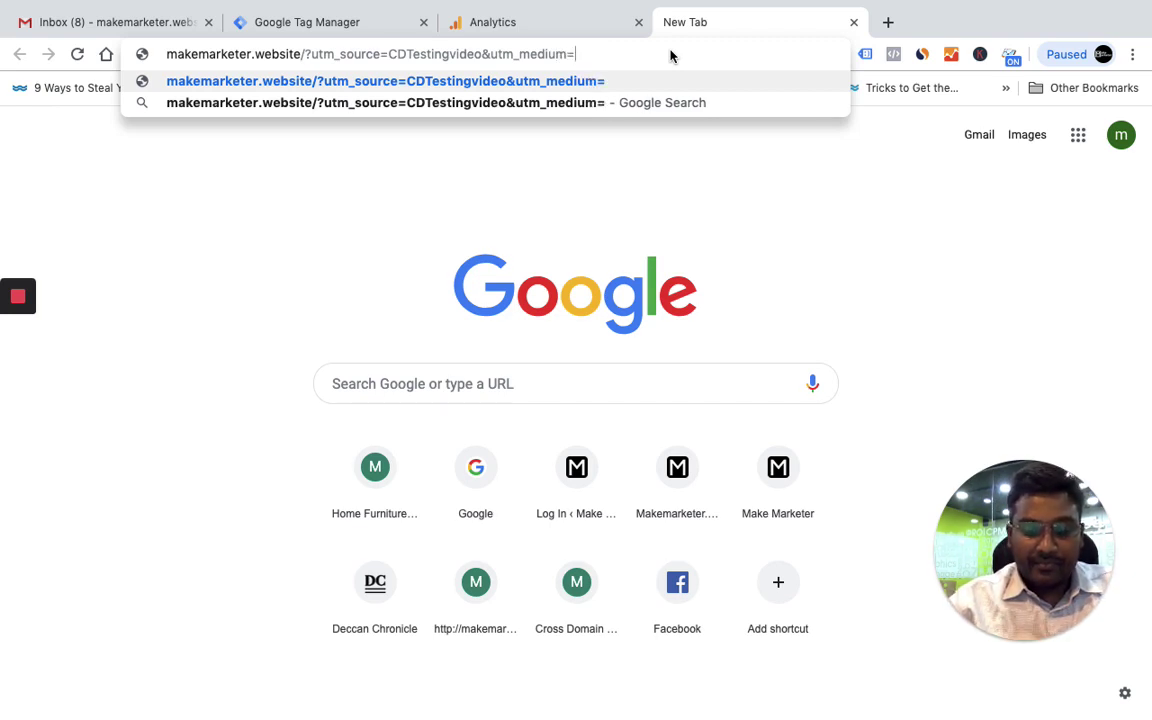
type("Regula")
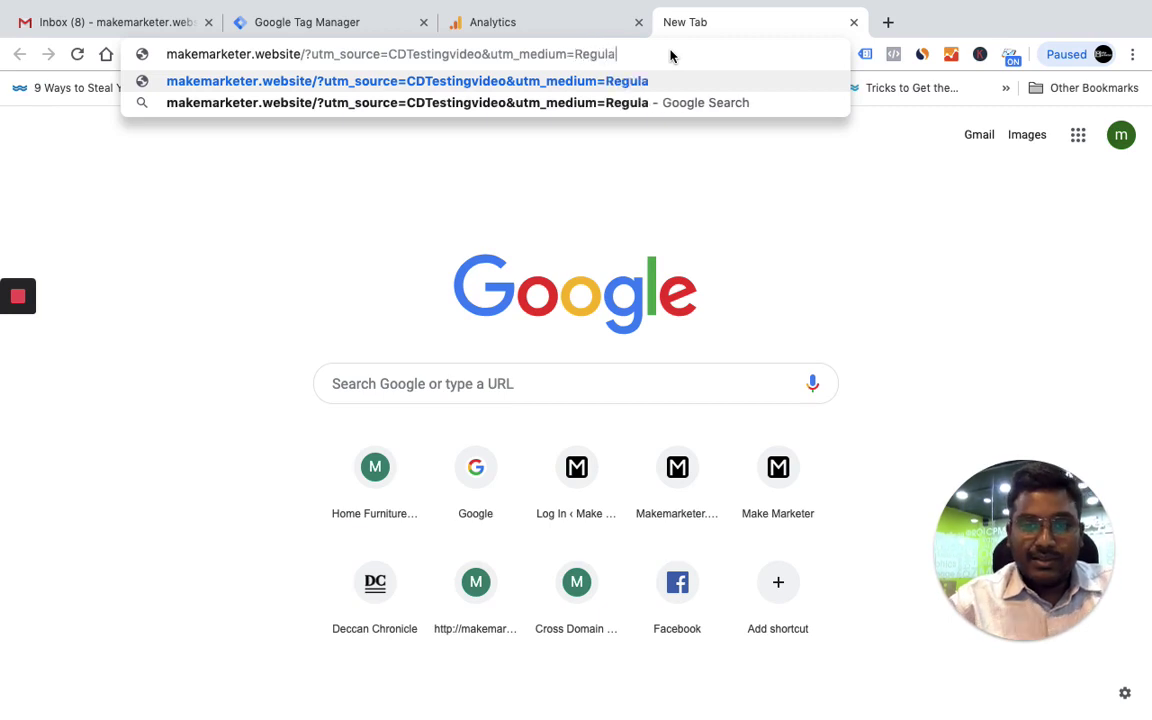
type("rVia")
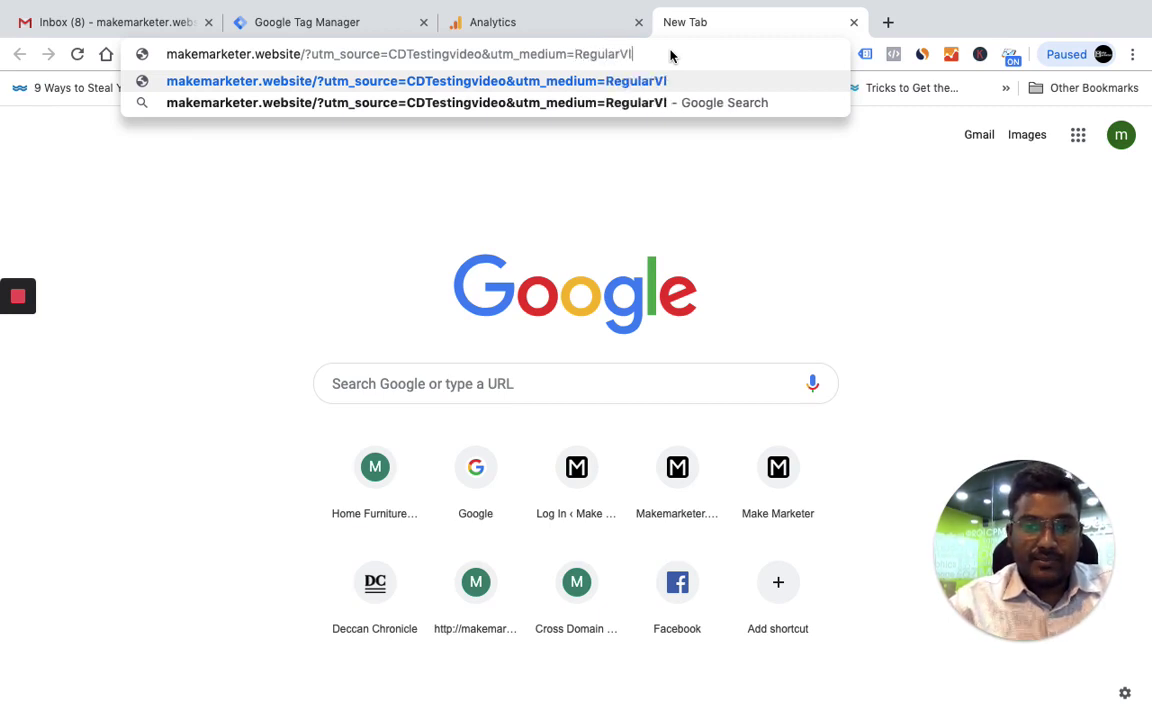
key("BackSpace")
key("BackSpace")
key("BackSpace")
type("Class")
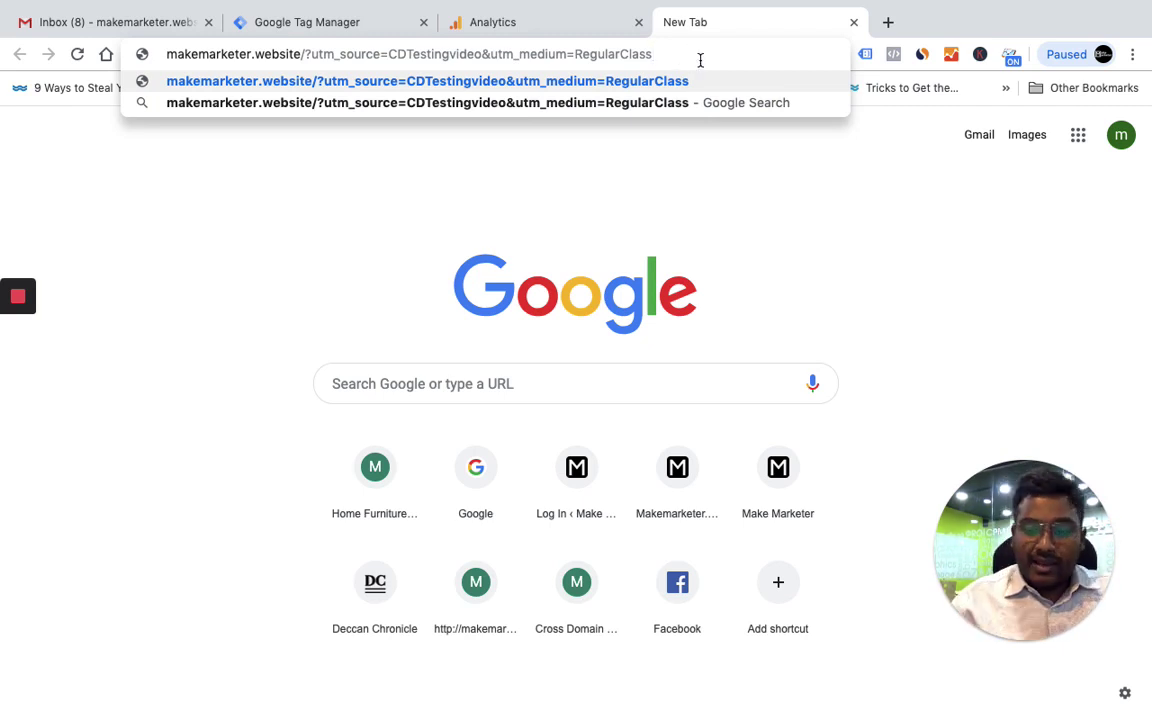
key("Return")
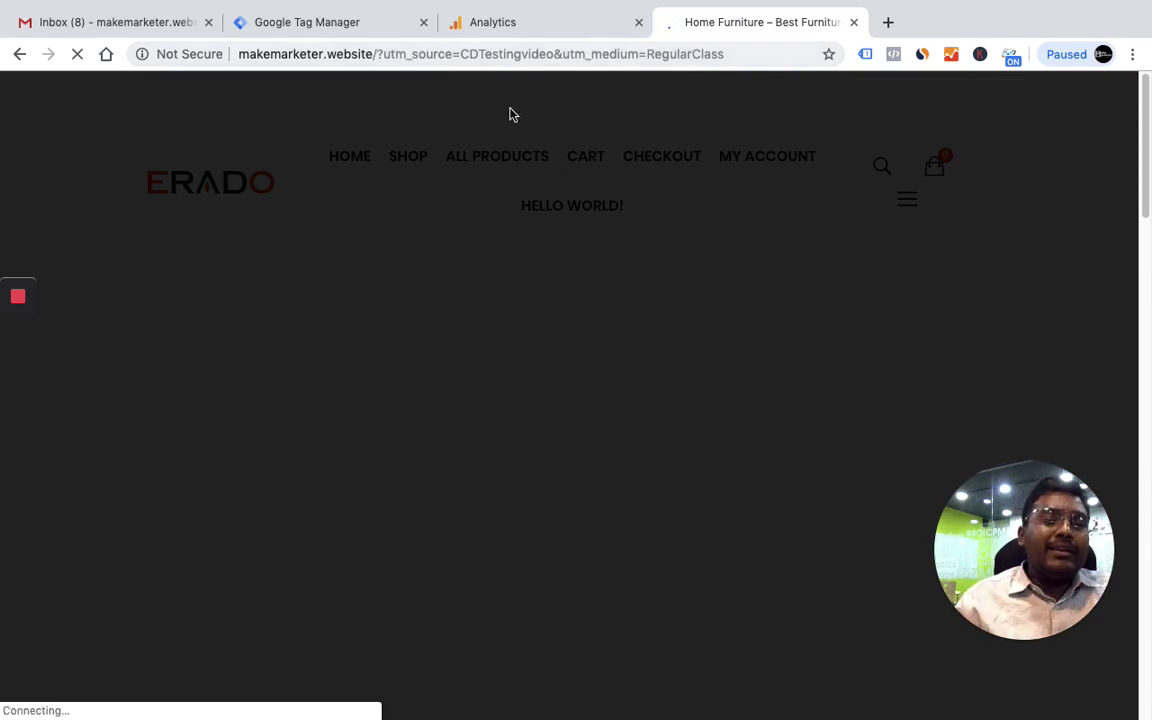
Switch to Analytics and check the source and medium of the tagged visit in the Real-Time Traffic Sources report
left_click(548, 25)
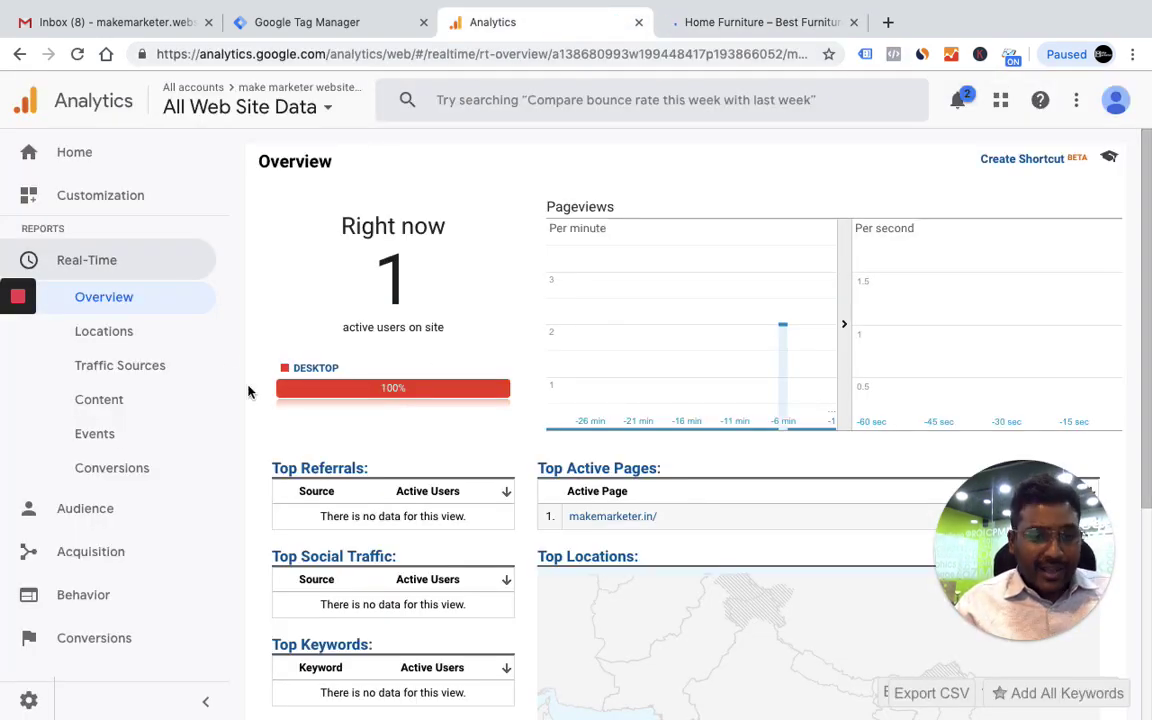
left_click(743, 25)
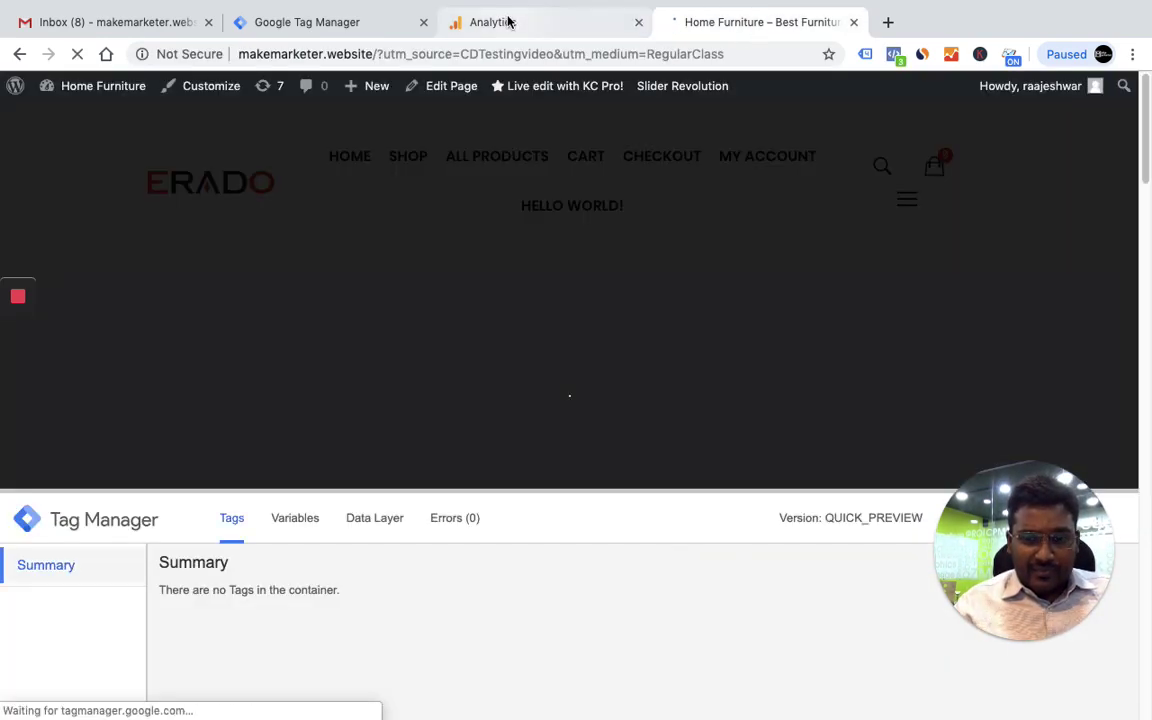
left_click(508, 22)
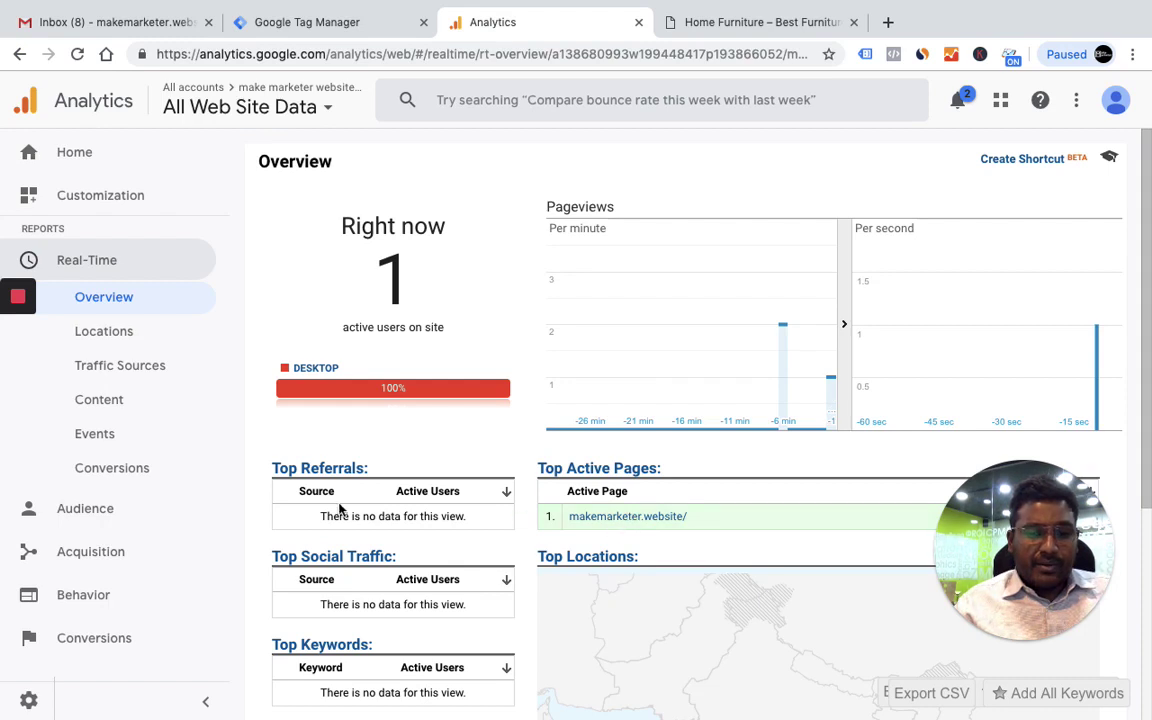
left_click(75, 370)
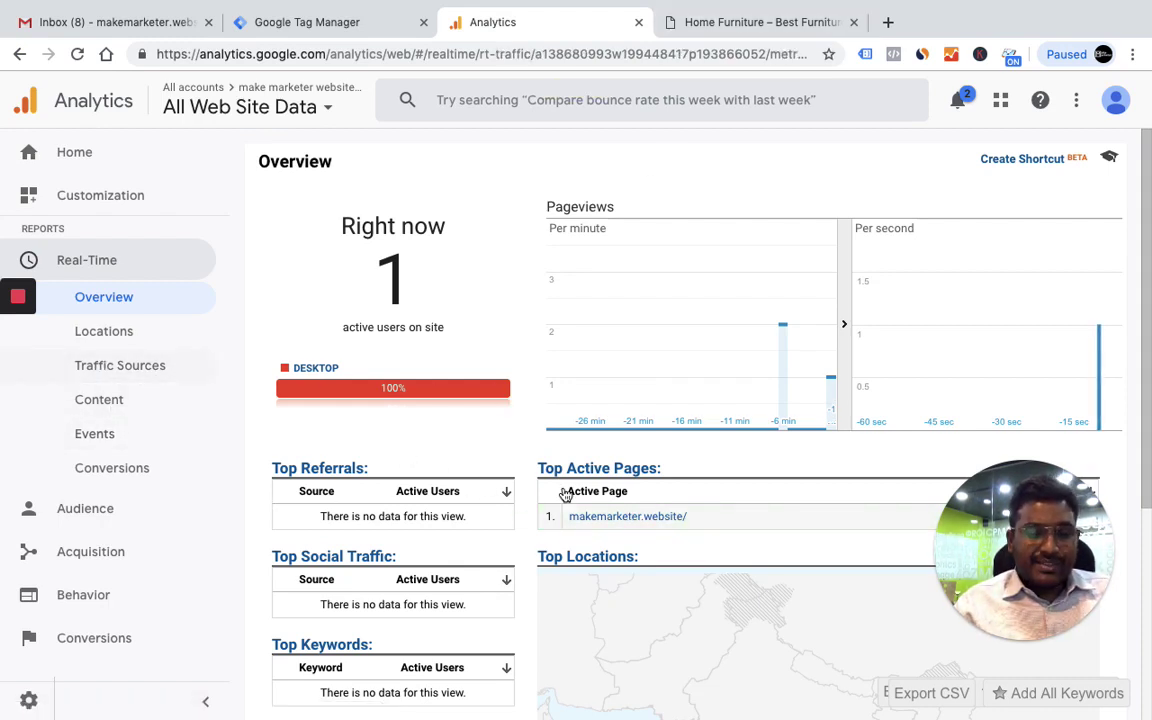
scroll(630, 356, "down", 3)
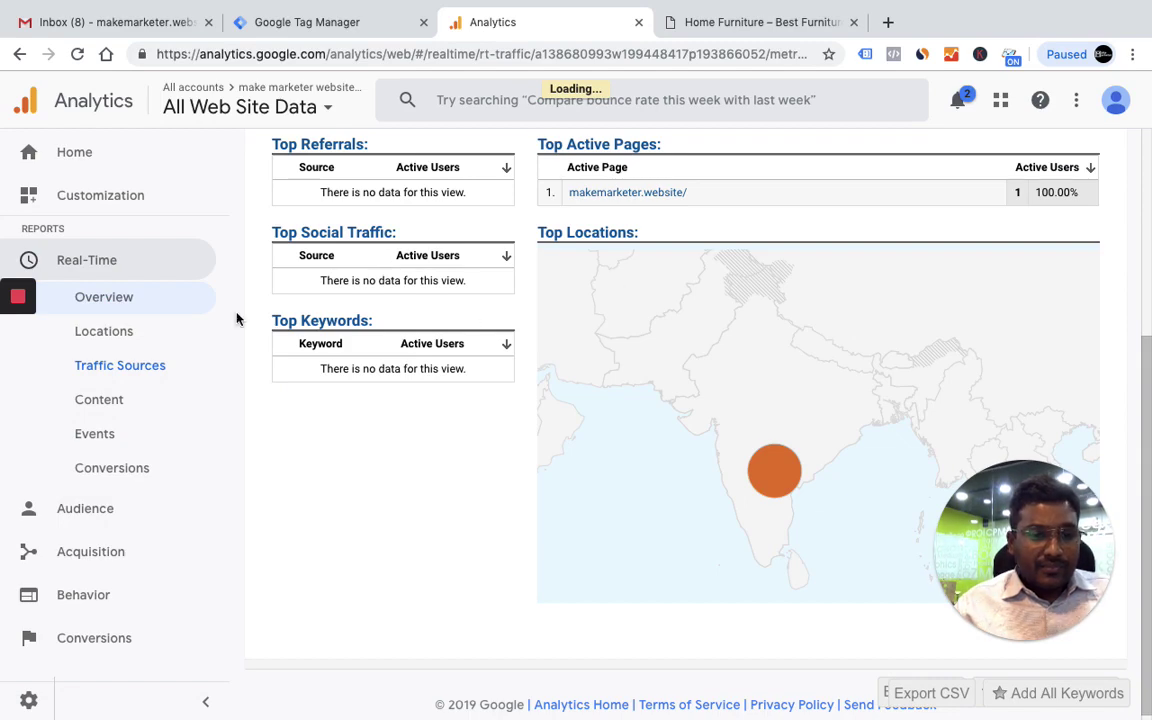
left_click(136, 369)
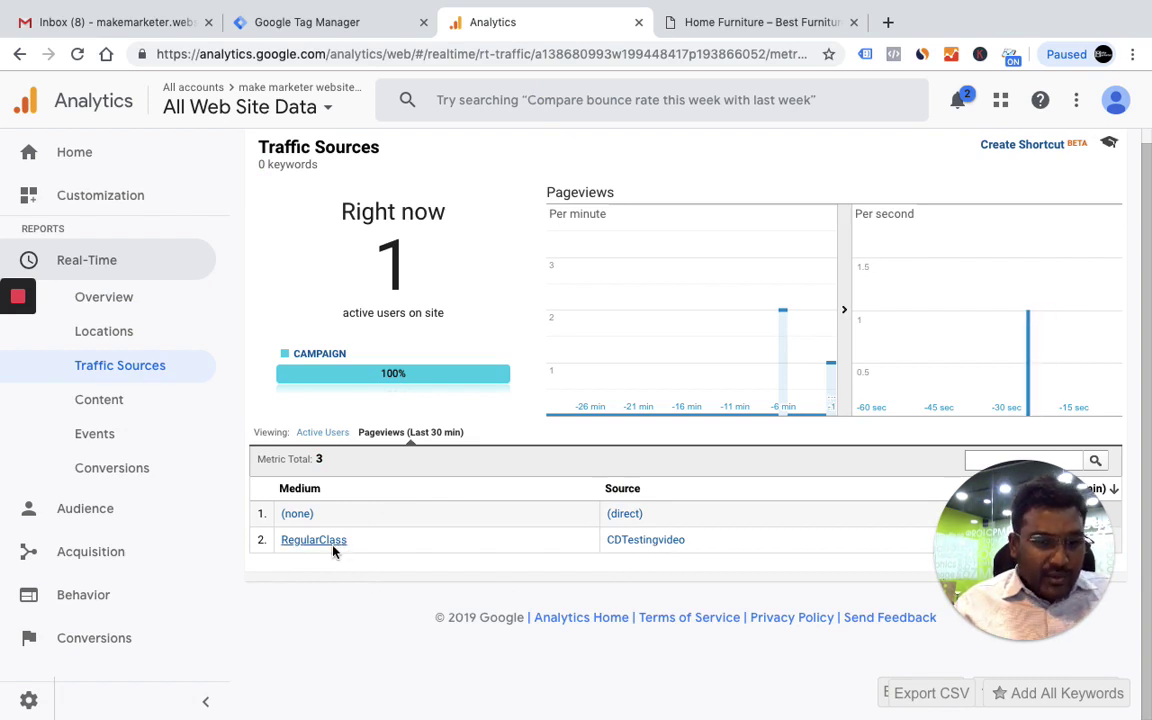
left_click(765, 21)
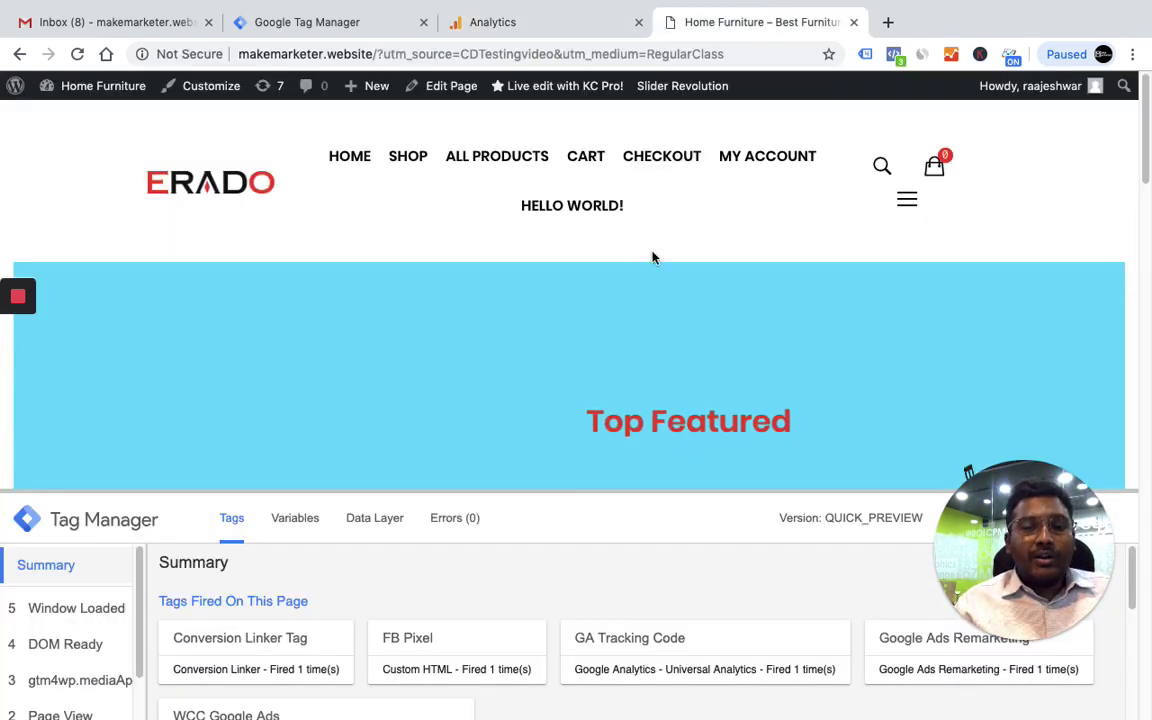
left_click(573, 213)
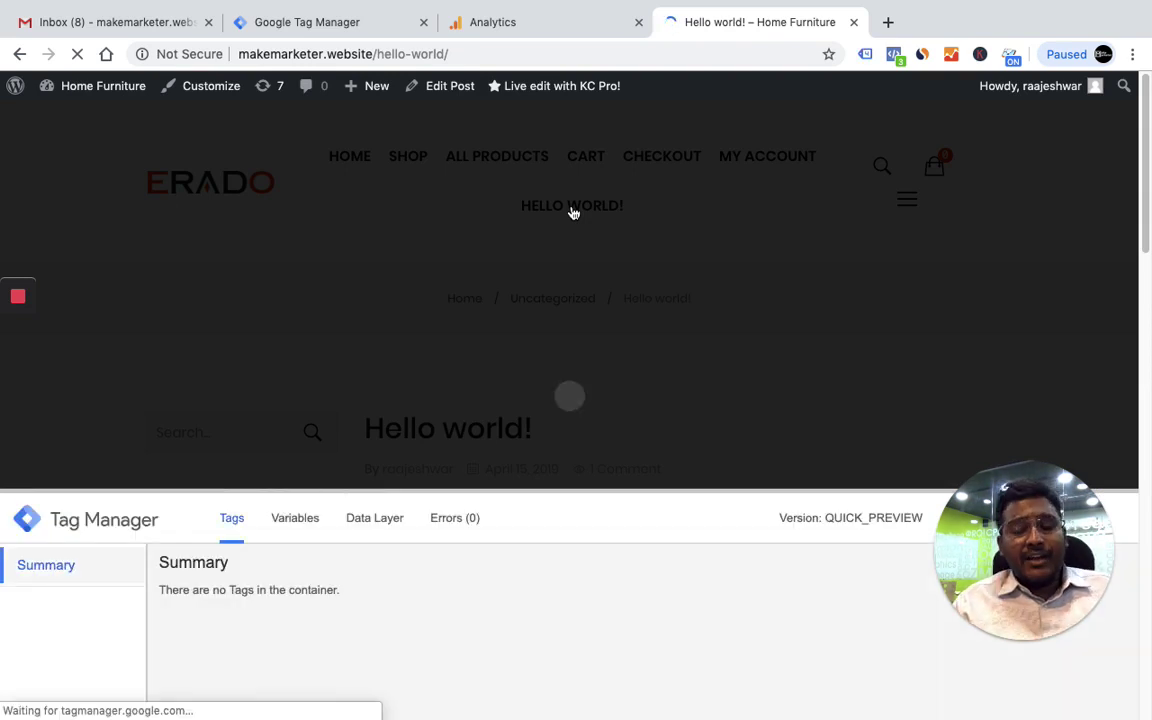
scroll(732, 331, "down", 5)
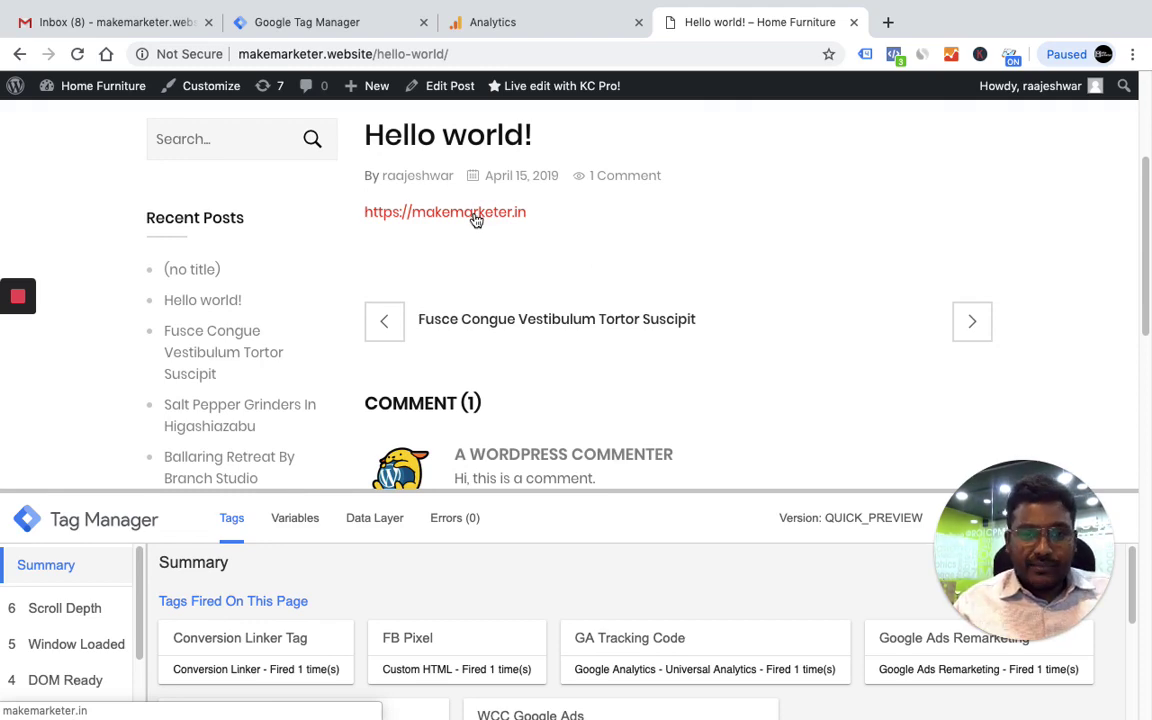
scroll(476, 220, "up", 5)
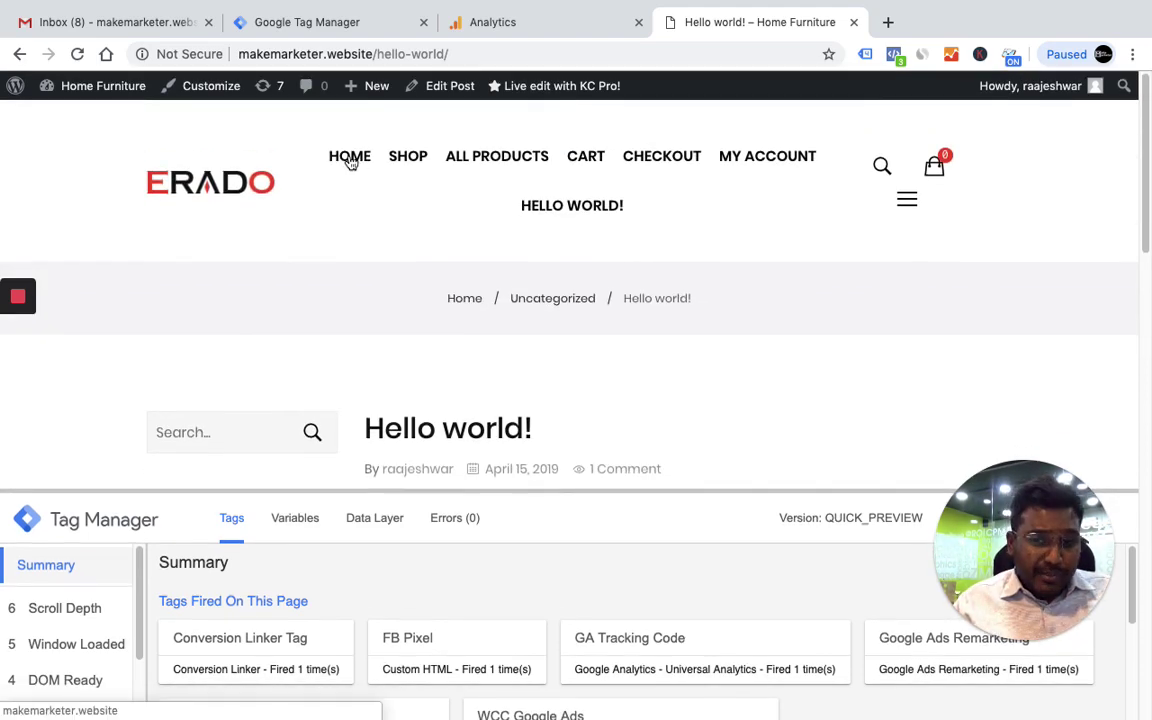
scroll(575, 303, "down", 4)
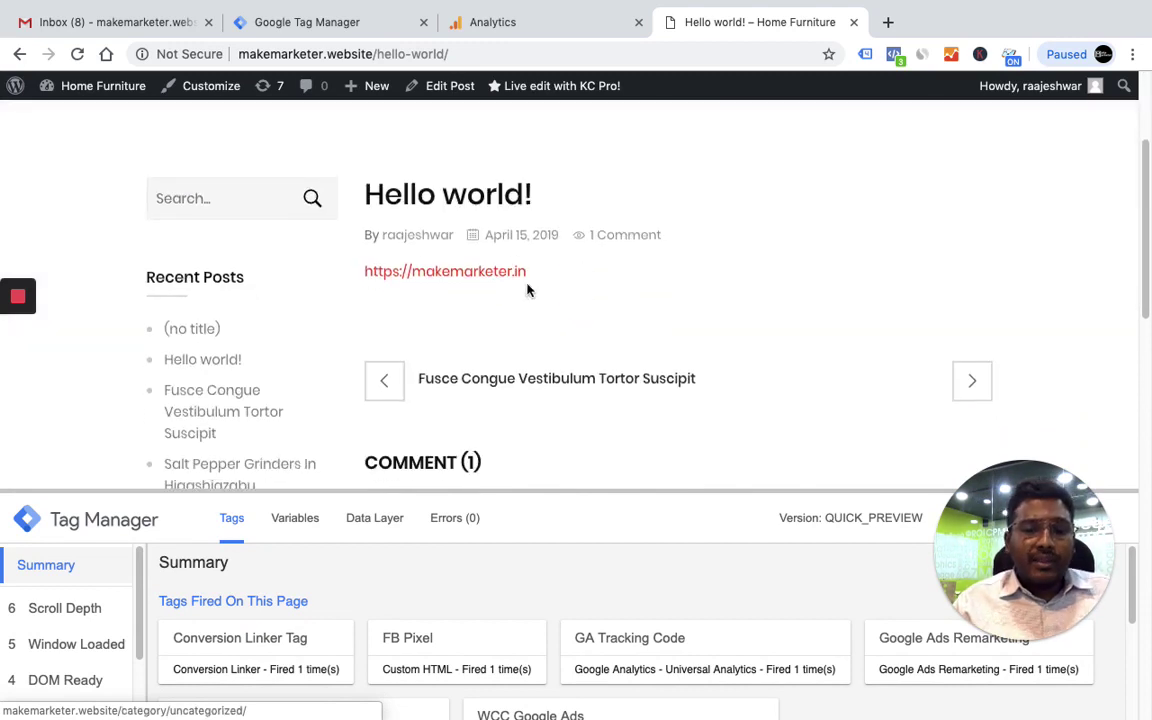
left_click(474, 279)
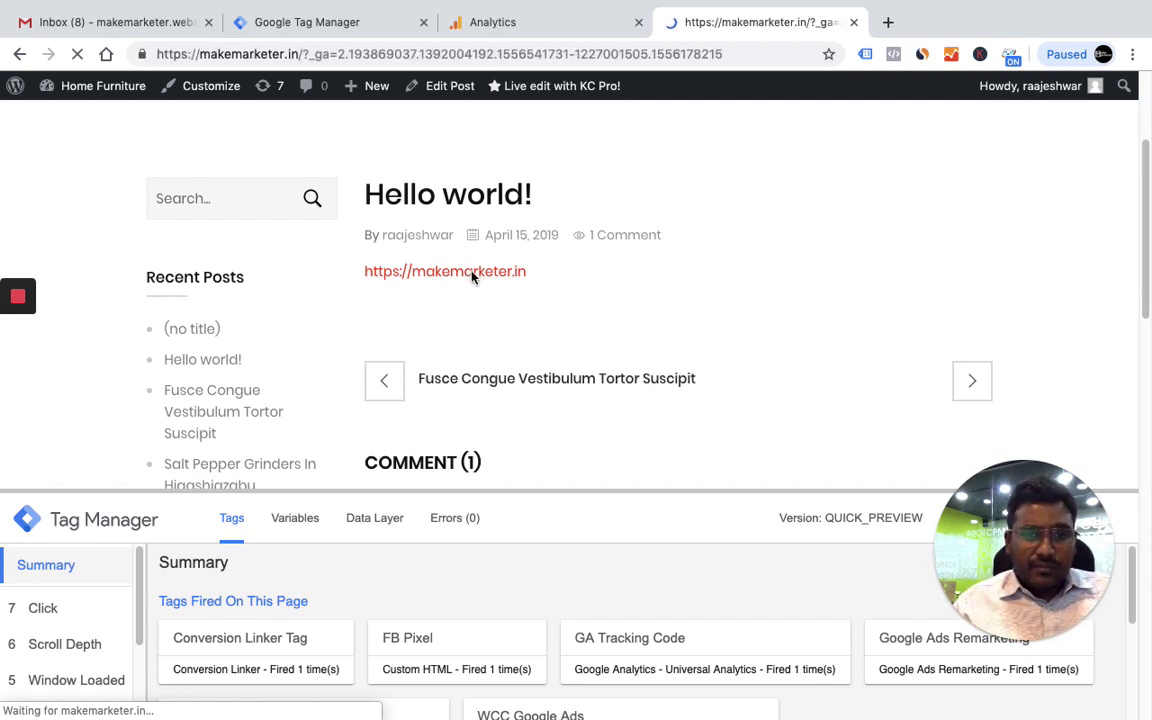
Examine the _ga linker parameter and its value in the address of the makemarketer.in page
left_click_drag(742, 54, 496, 36)
left_click_drag(353, 44, 347, 54)
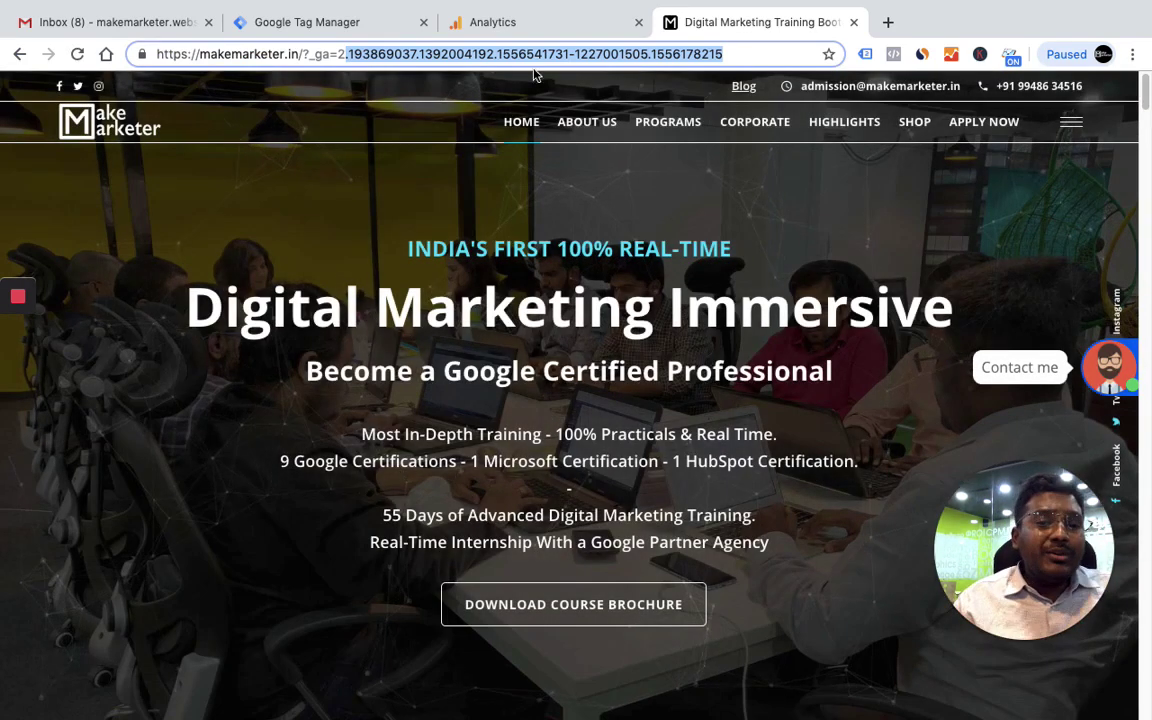
double_click(327, 56)
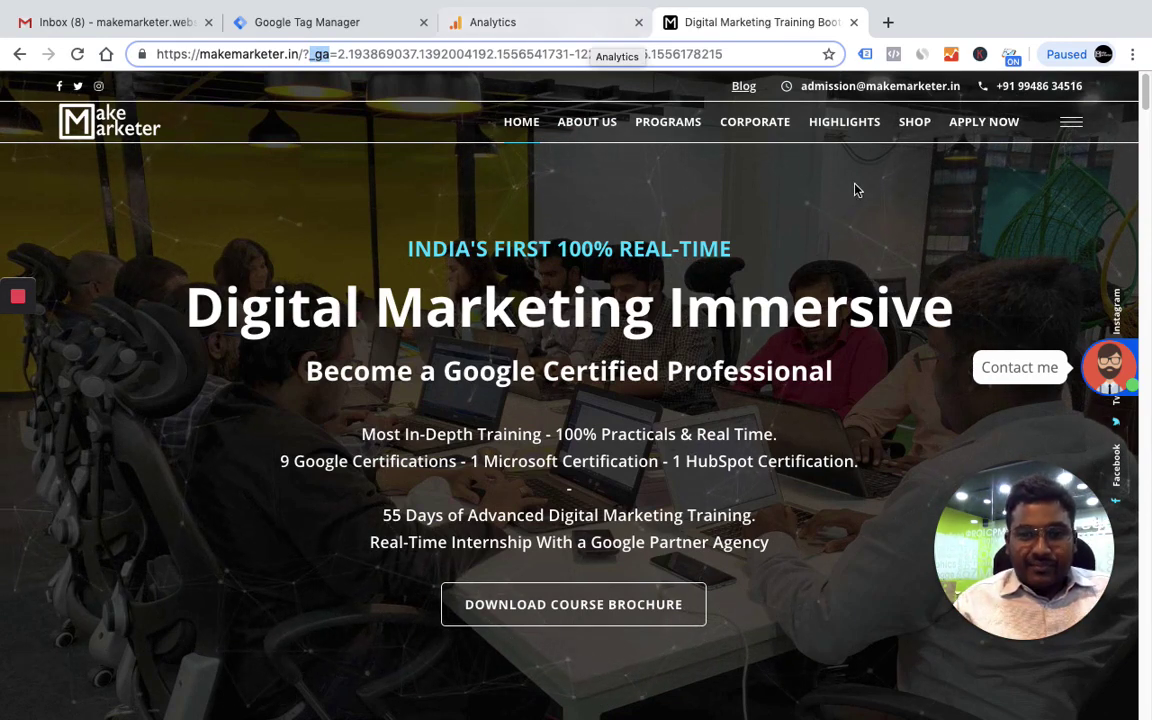
Open the Cross Domain Tracking post in the makemarketer.in blog and follow its link to makemarketer.website
left_click(750, 90)
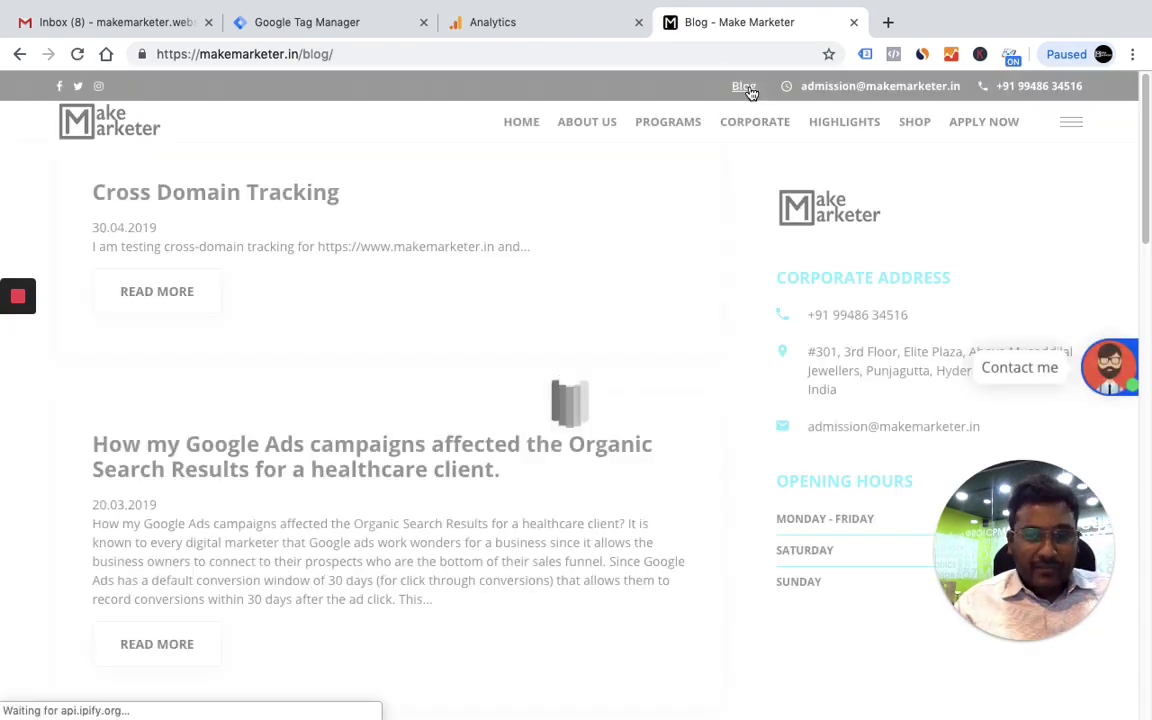
left_click(219, 203)
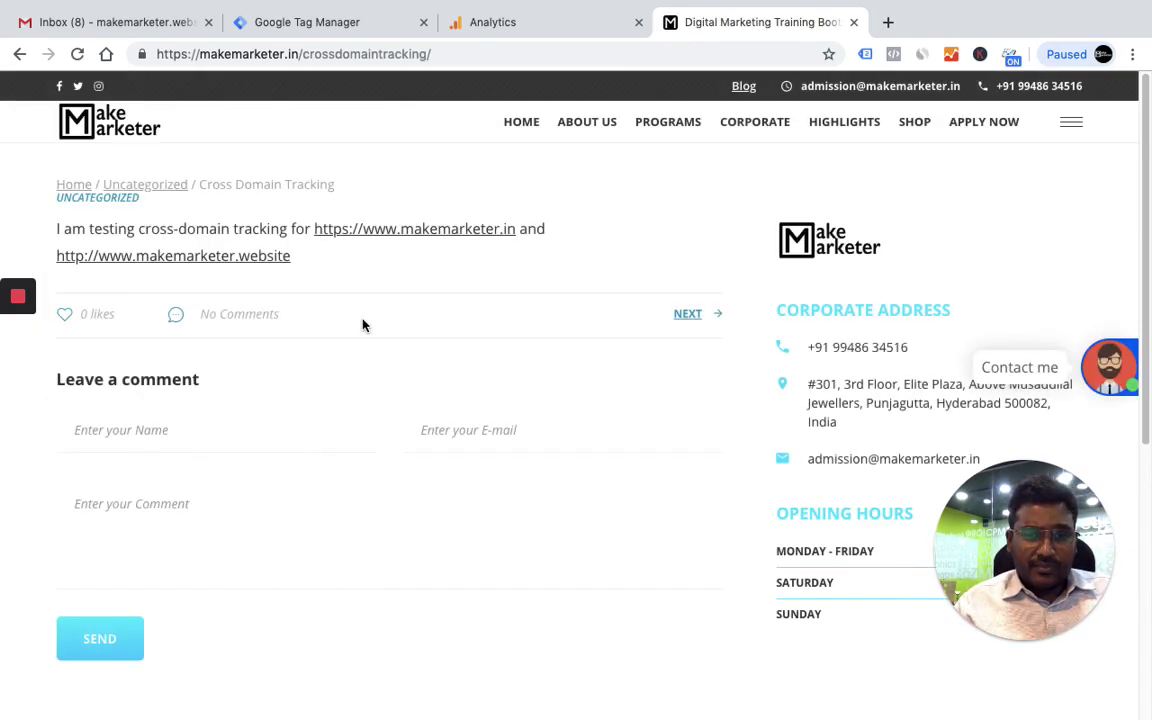
left_click(246, 257)
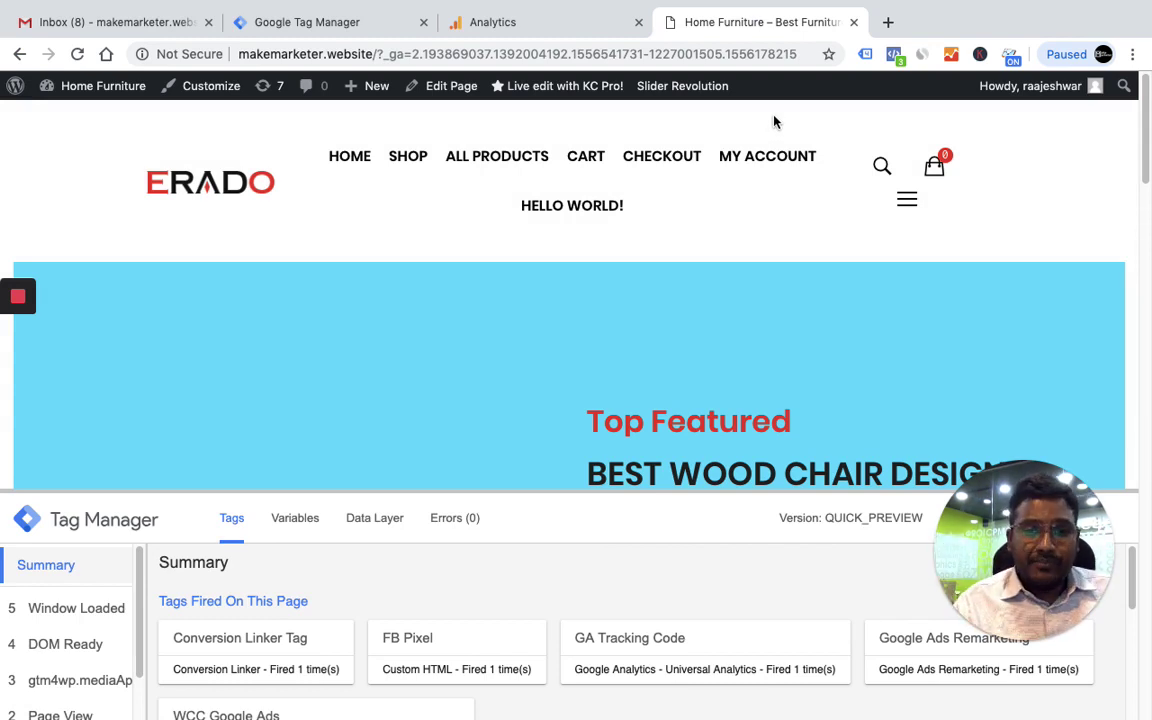
Switch to Analytics, check the pageviews of the CDTestingvideo source alone in the Real-Time Traffic Sources report, and clear that source filter
left_click(521, 24)
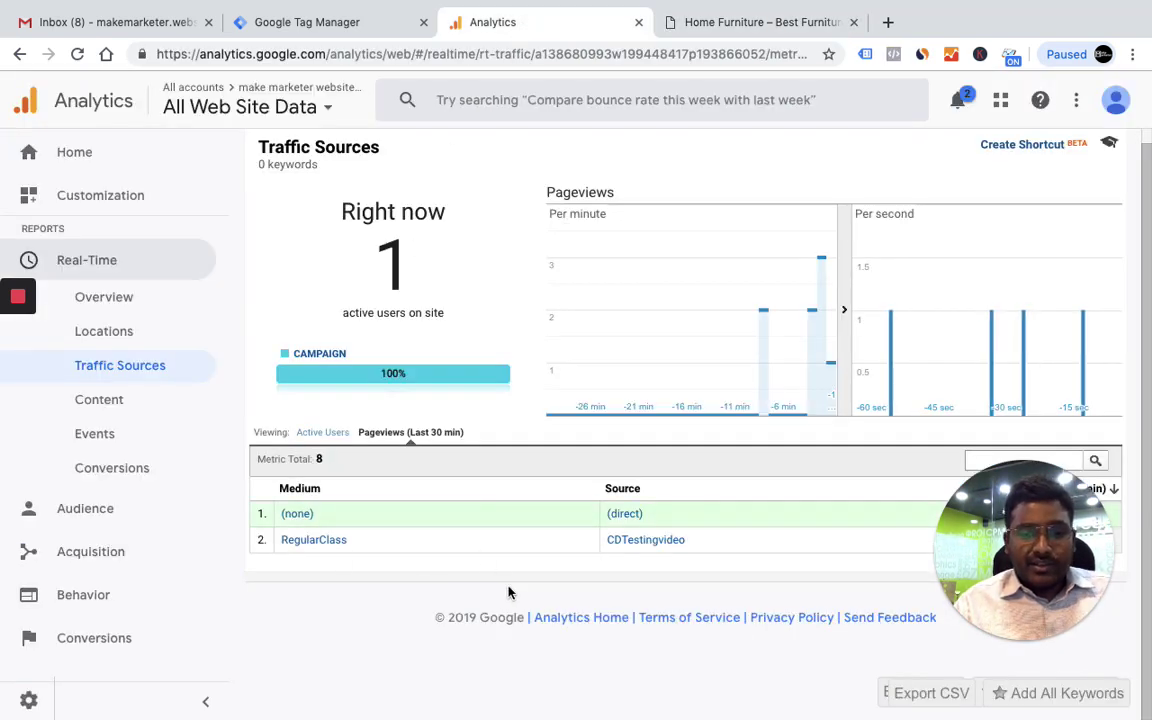
left_click_drag(952, 566, 808, 644)
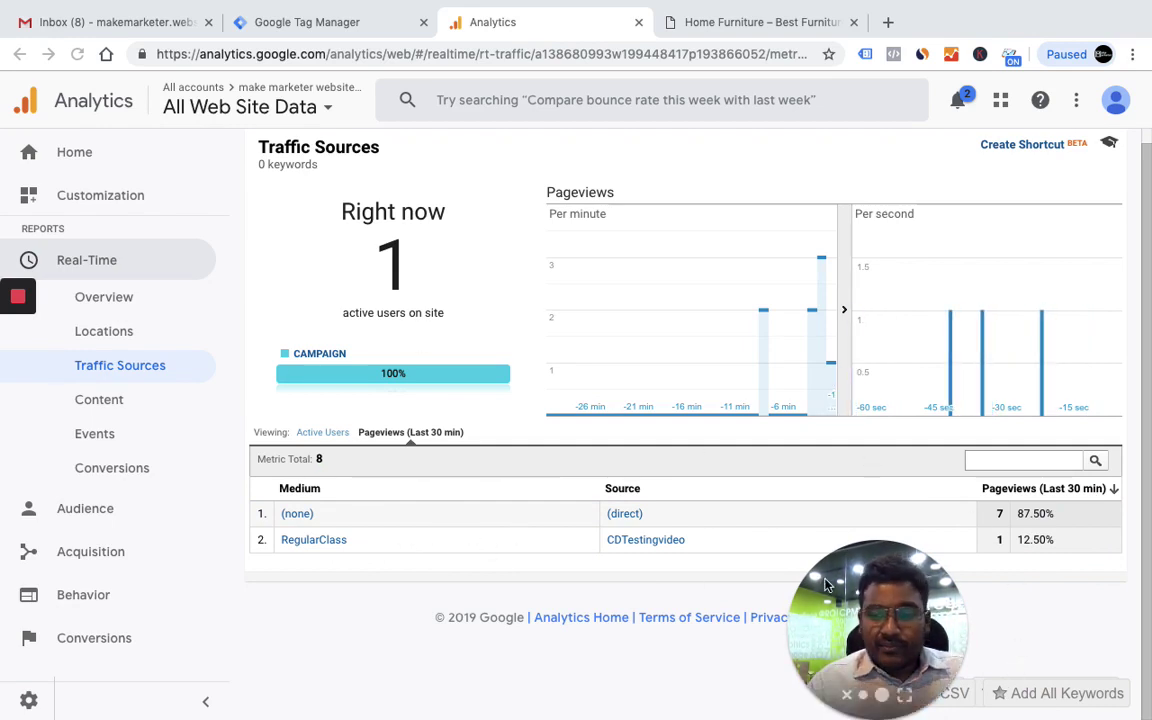
left_click(1021, 615)
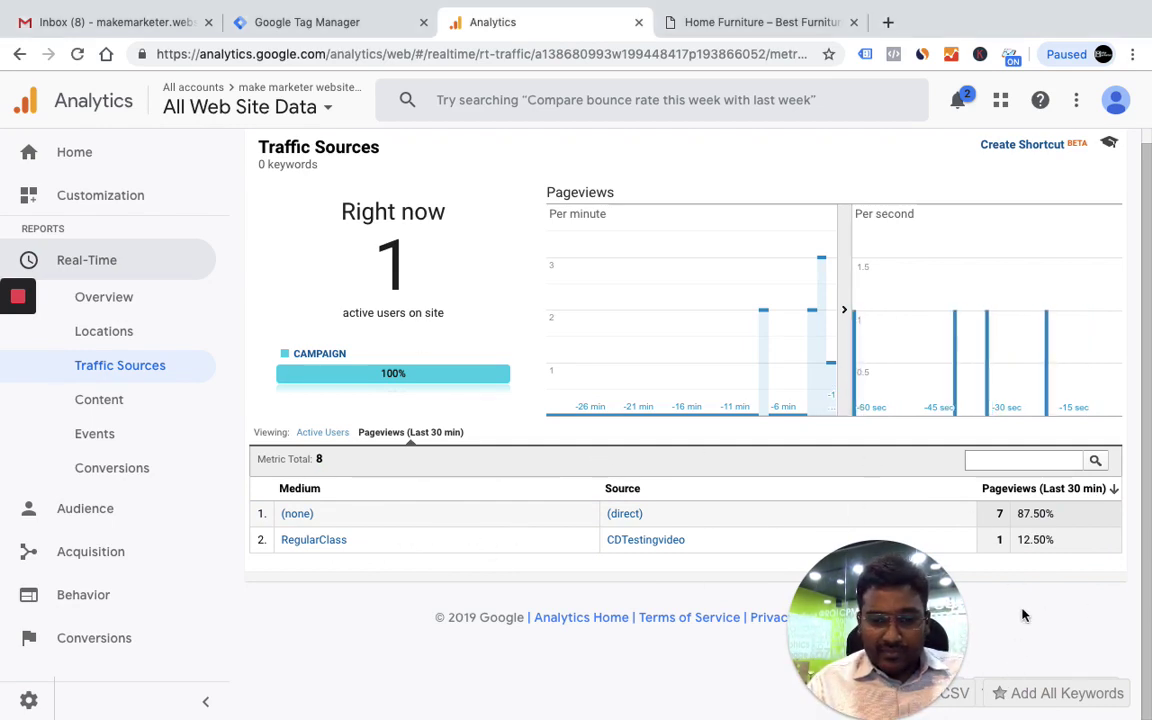
left_click(628, 542)
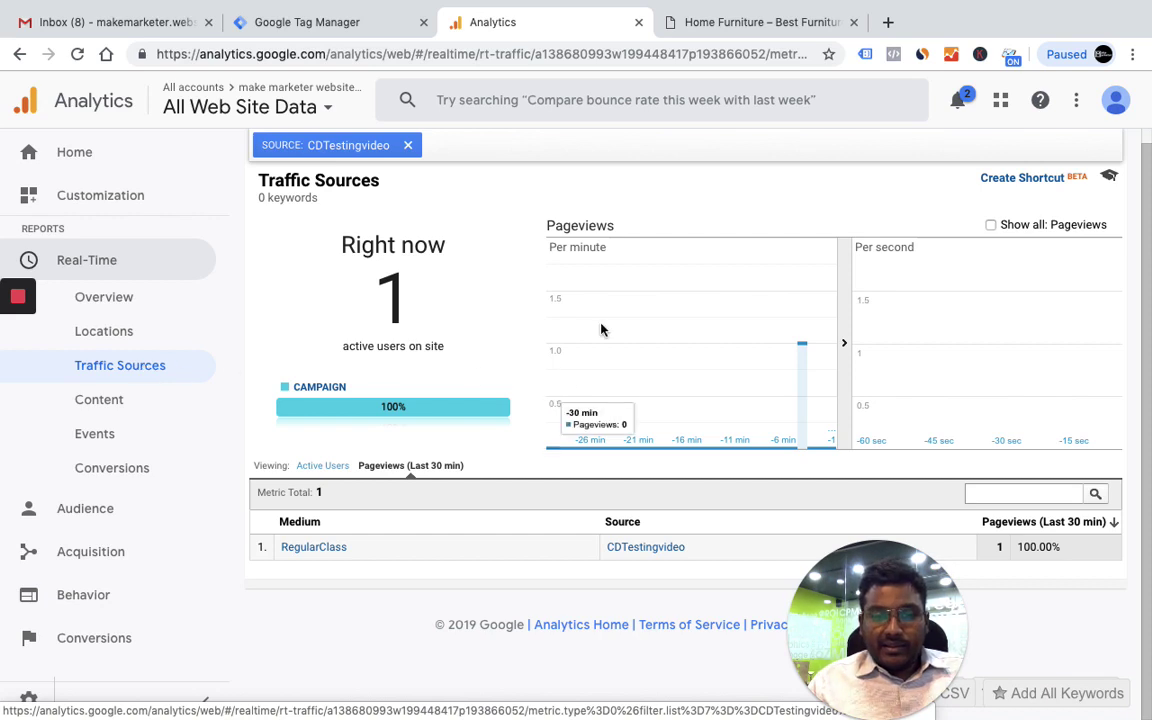
left_click(408, 147)
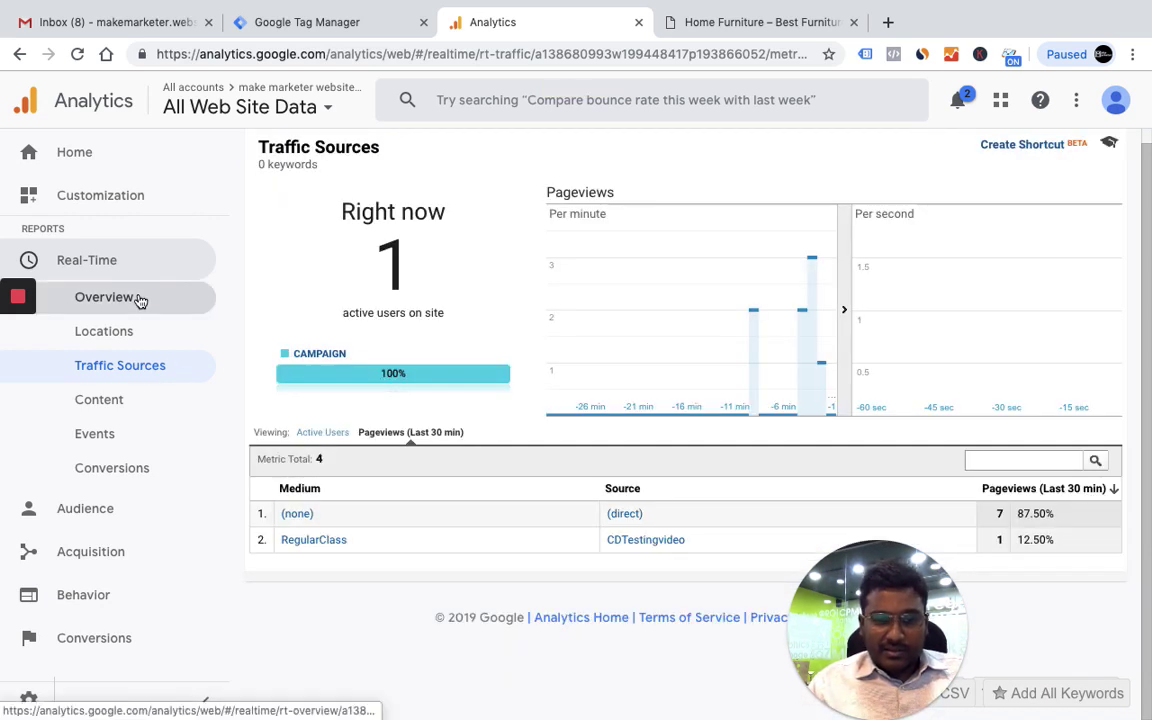
Review the referrals, active pages and locations in the Real-Time Overview report
left_click(141, 301)
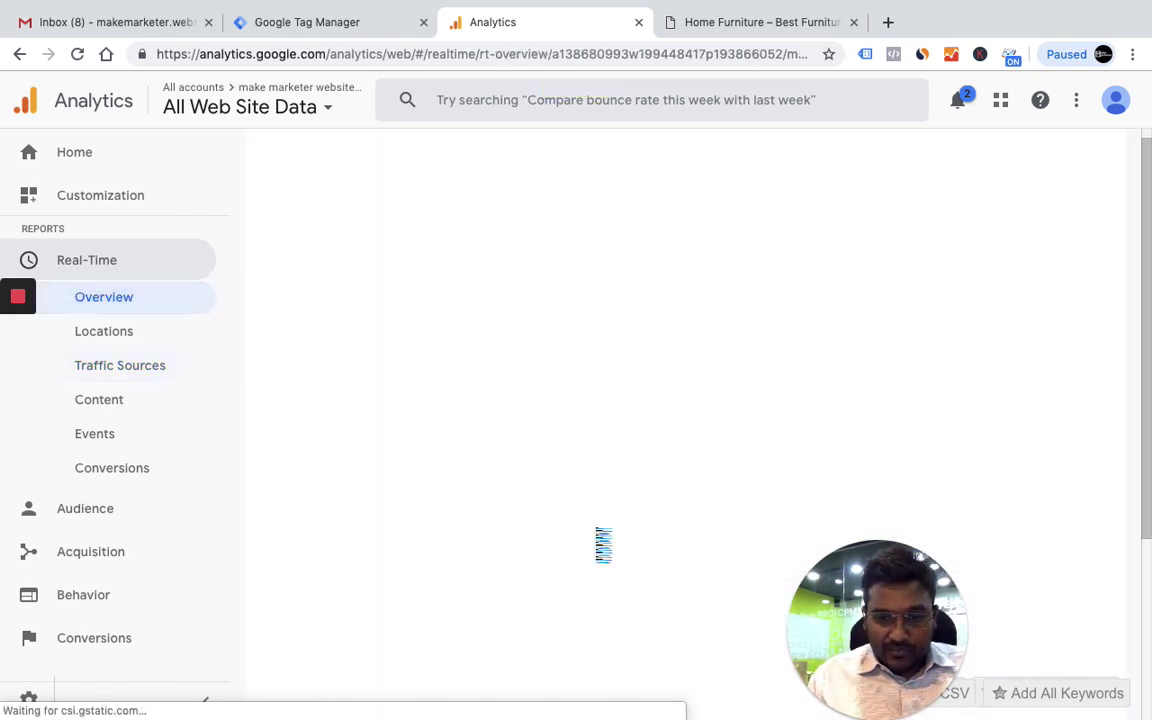
scroll(690, 605, "down", 3)
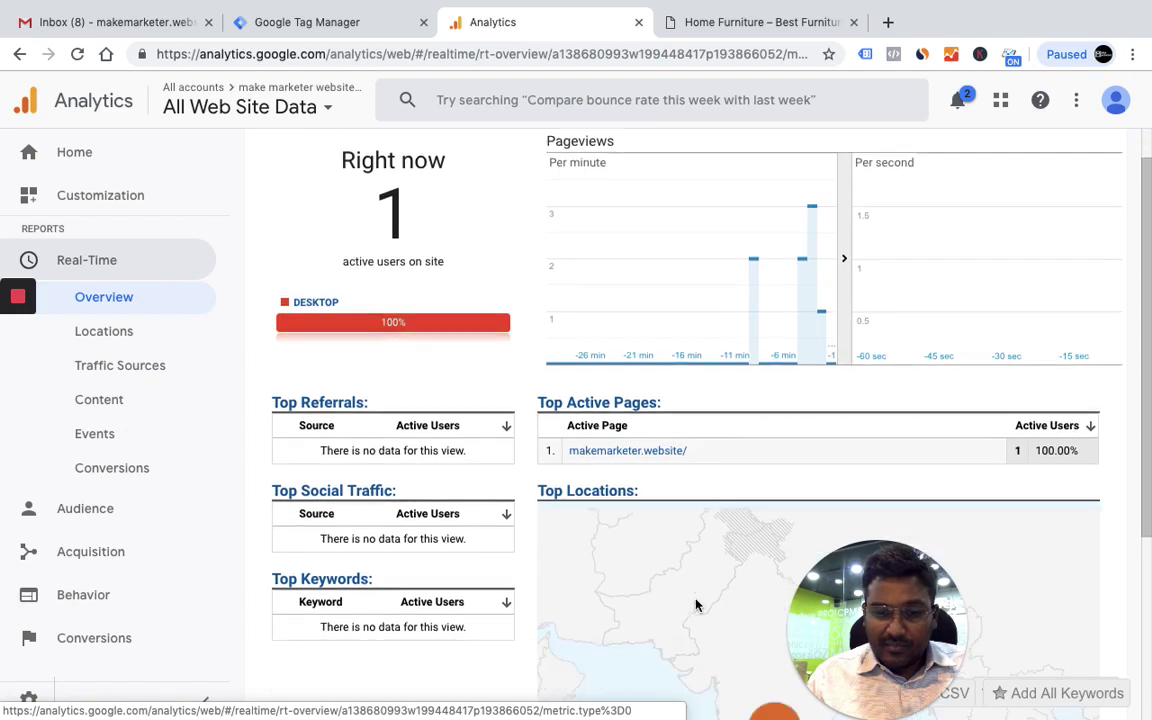
scroll(695, 605, "down", 2)
scroll(692, 430, "up", 4)
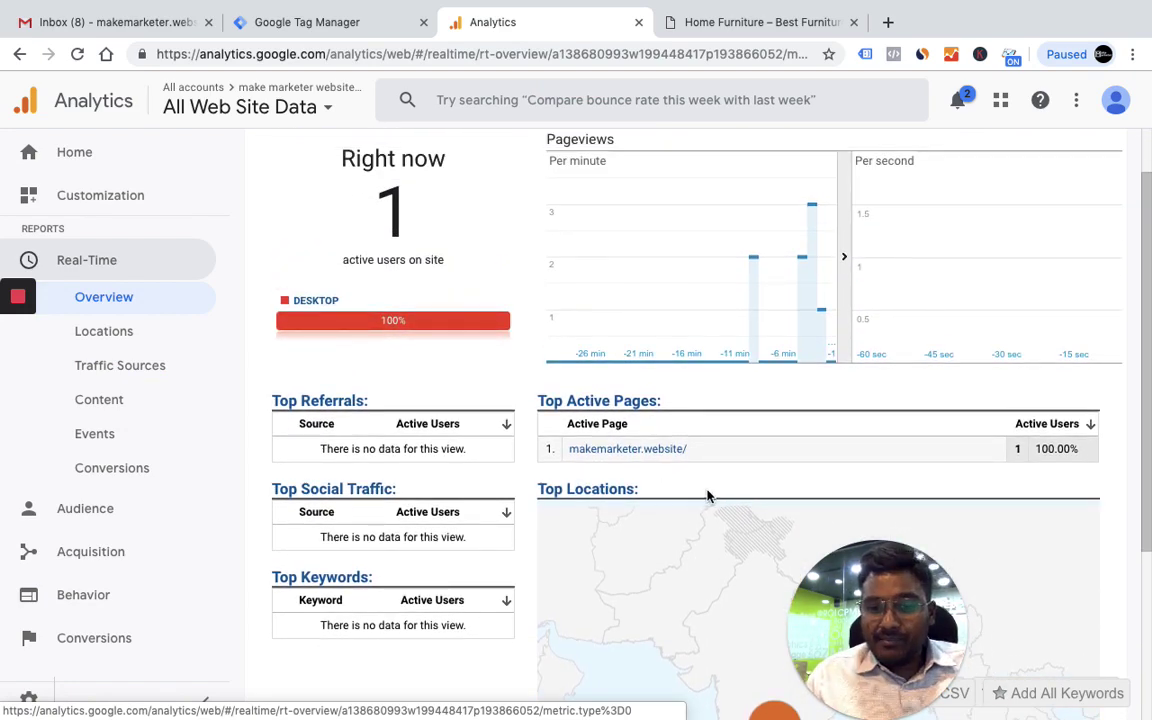
Compare the medium and source rows for active users and for pageviews of the last 30 minutes in the Real-Time Traffic Sources report
left_click(129, 378)
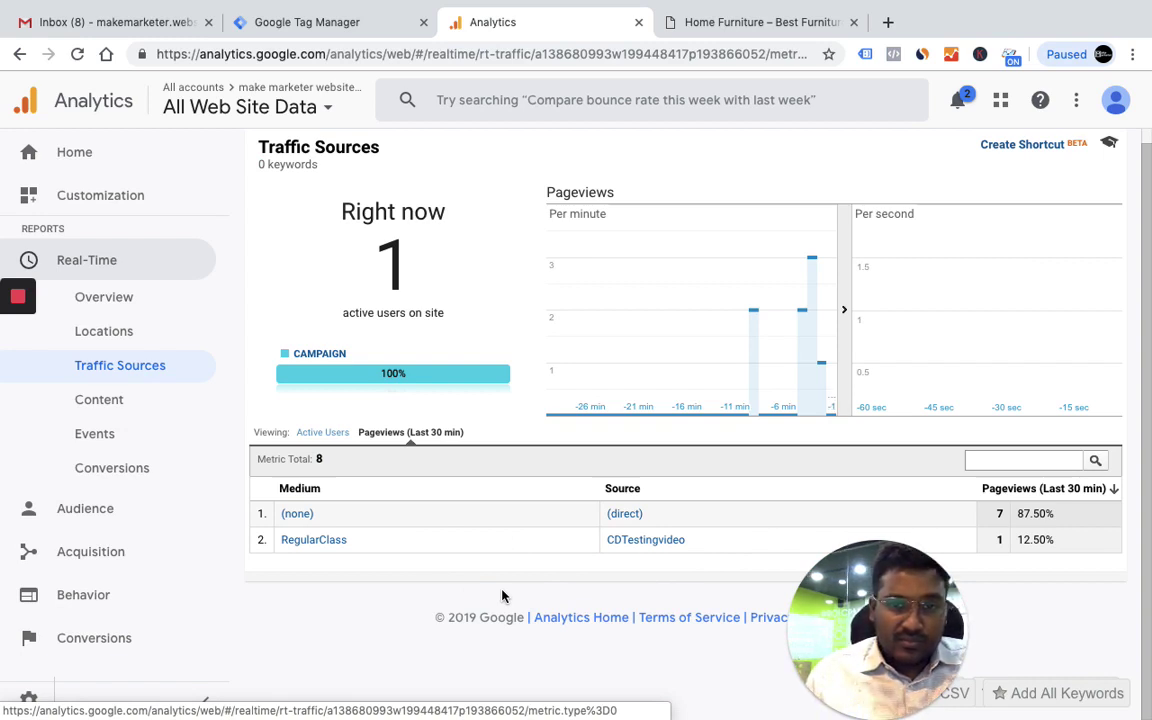
left_click(323, 433)
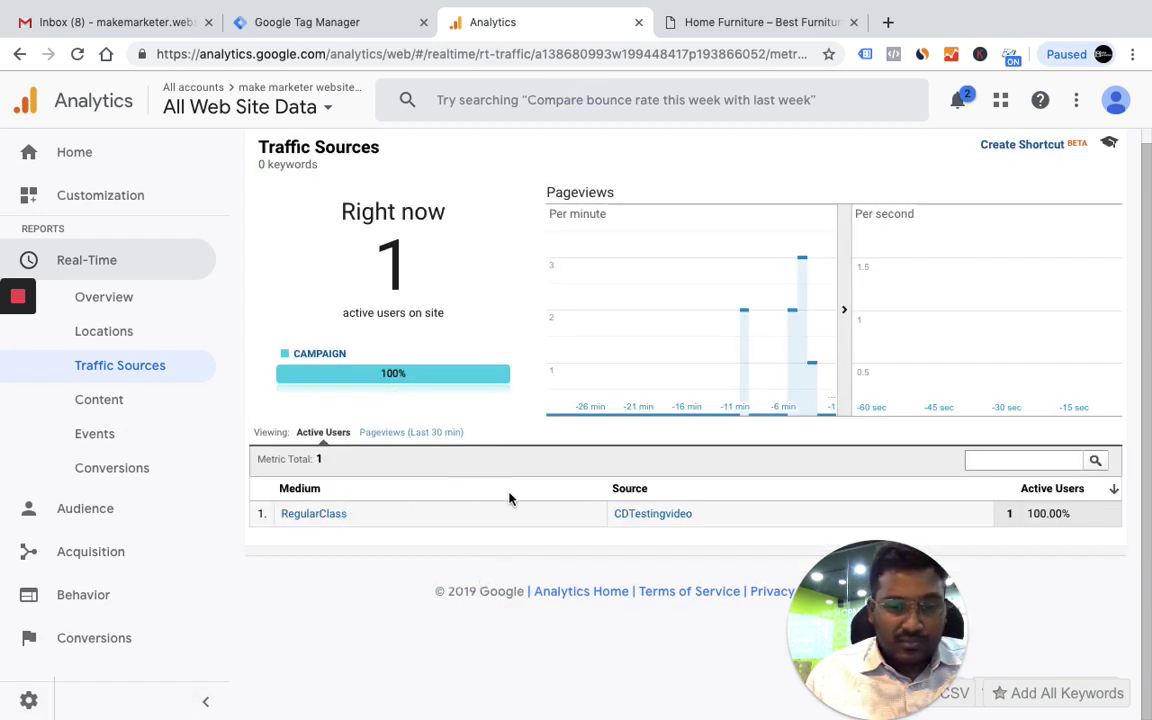
left_click(422, 437)
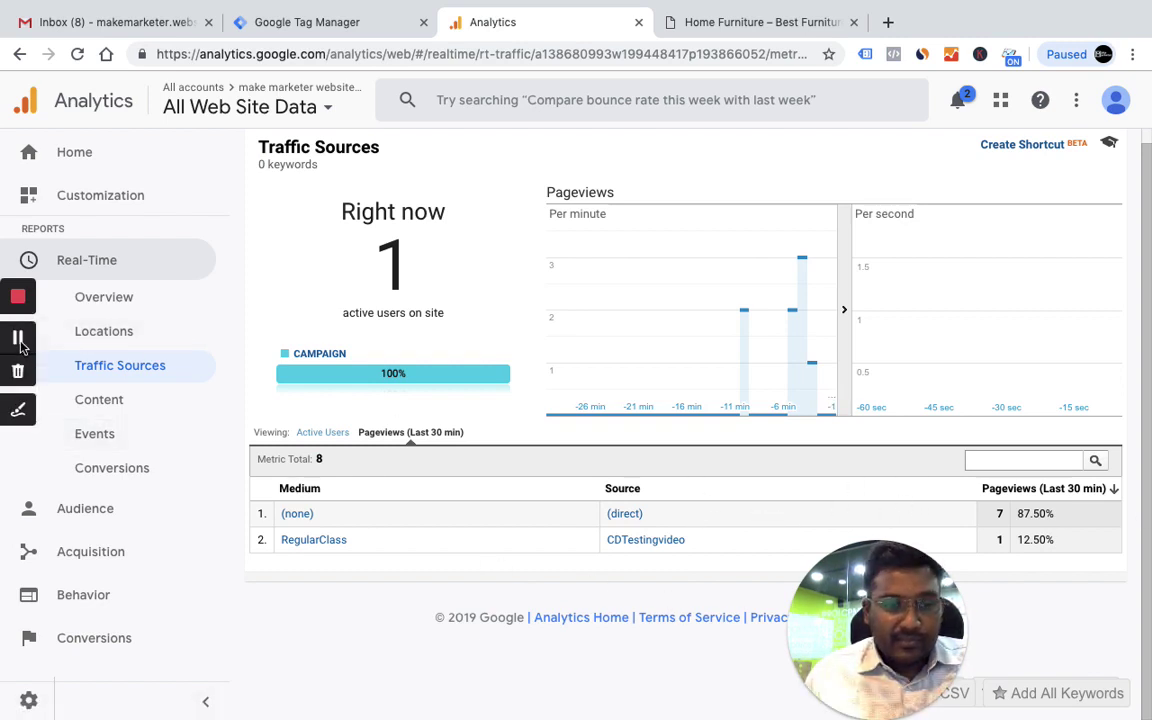
left_click(20, 336)
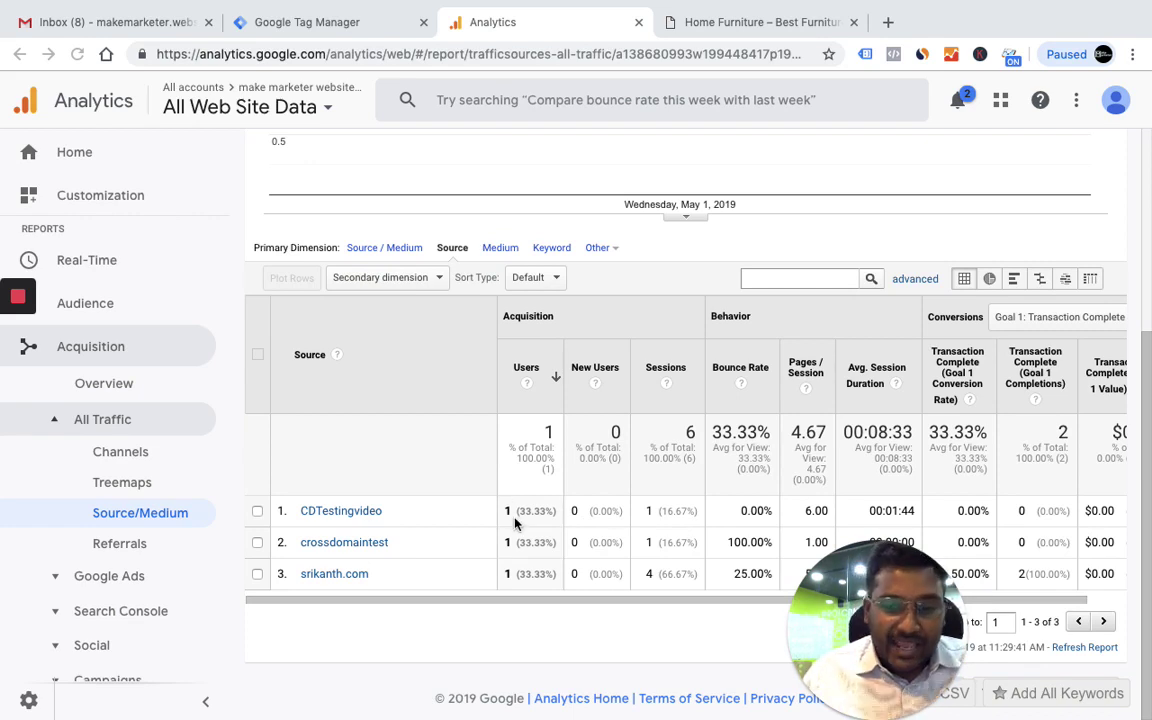
Examine the Pages / Session value of the CDTestingvideo source in the All Traffic Source/Medium report
left_click_drag(857, 595, 1015, 568)
left_click(818, 510)
double_click(818, 511)
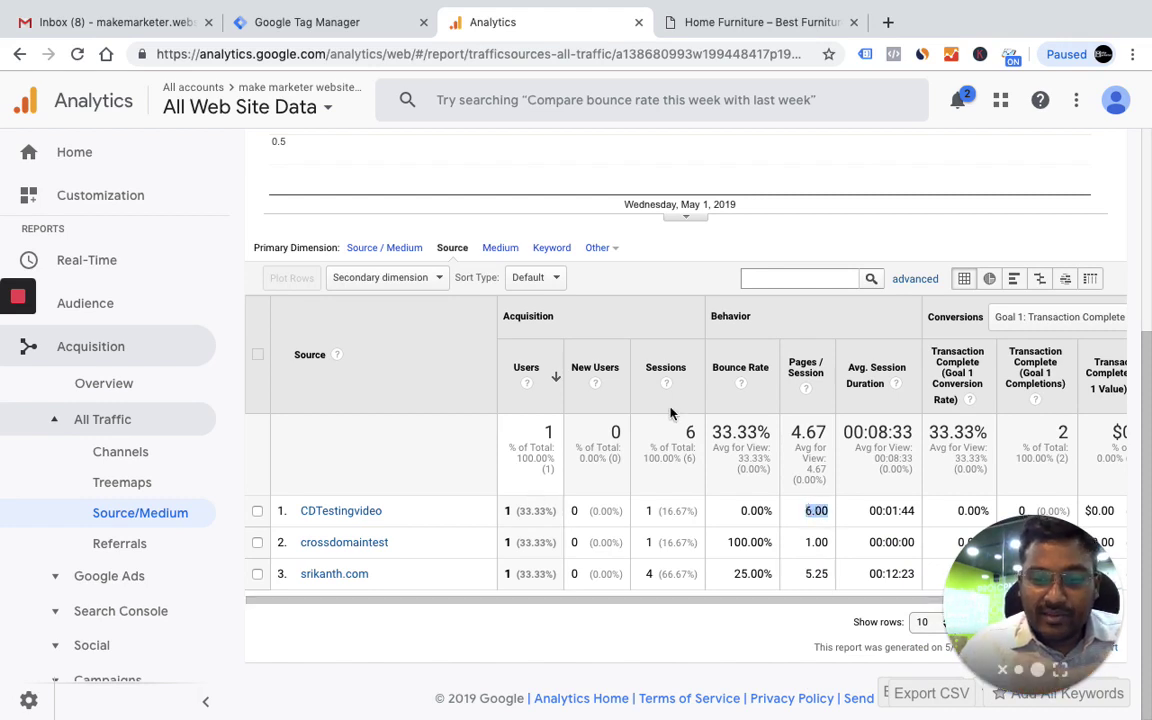